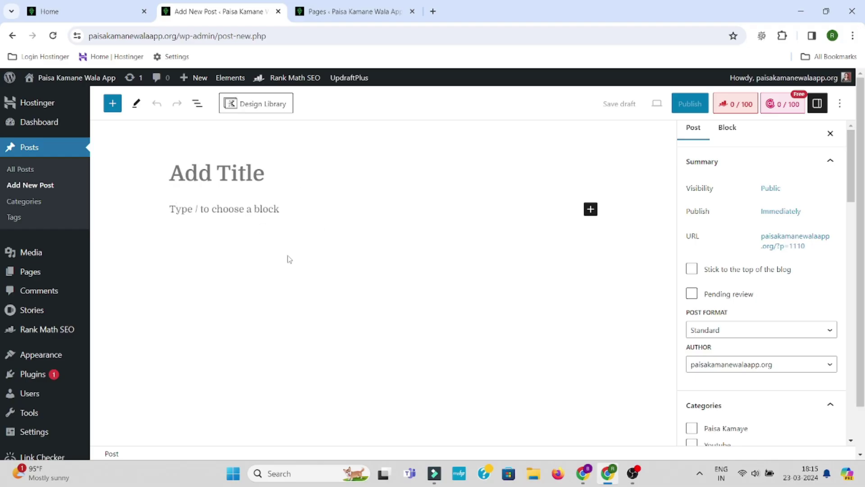
pyautogui.click(590, 210)
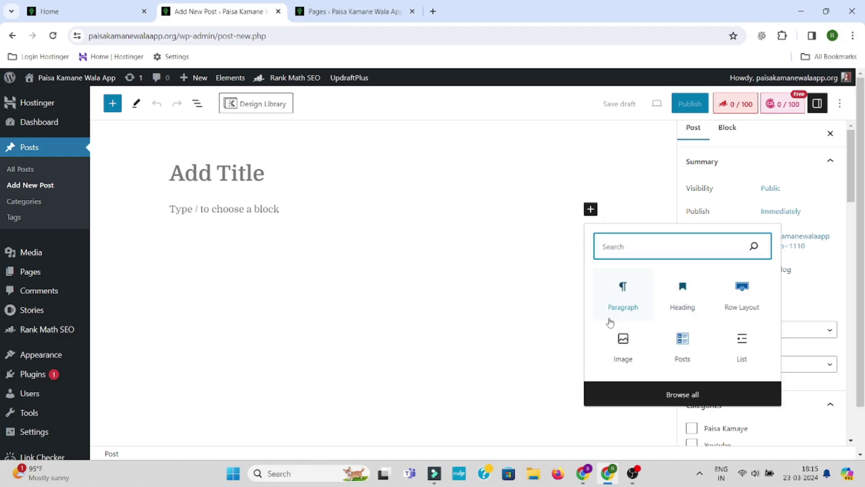
pyautogui.click(354, 11)
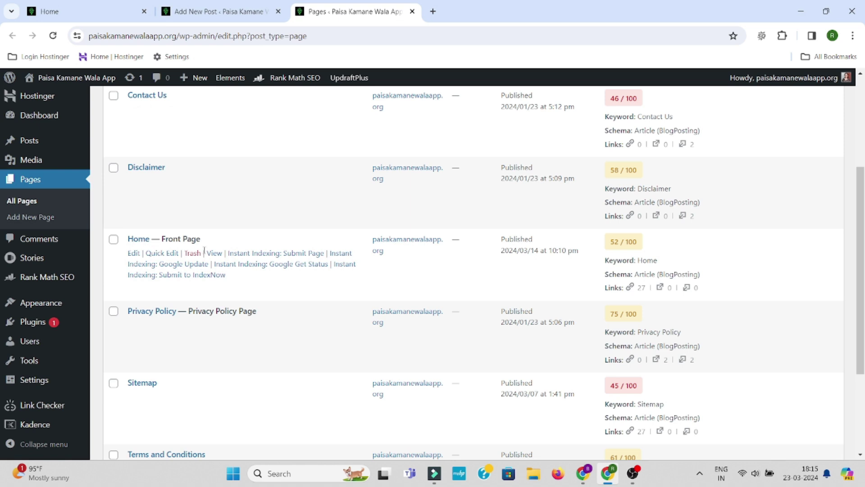
pyautogui.click(224, 12)
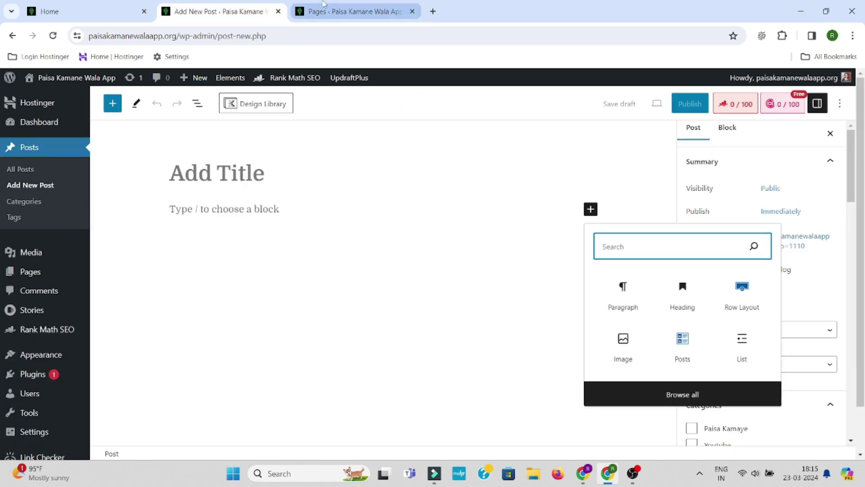
pyautogui.click(324, 4)
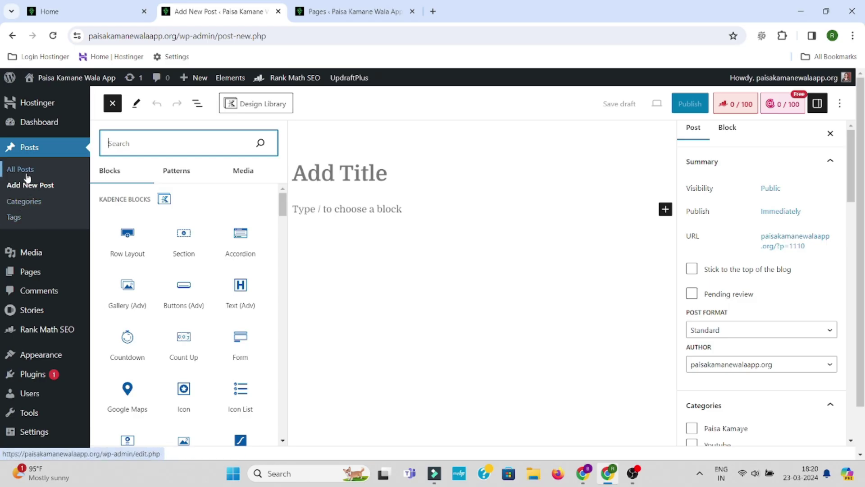
pyautogui.click(411, 247)
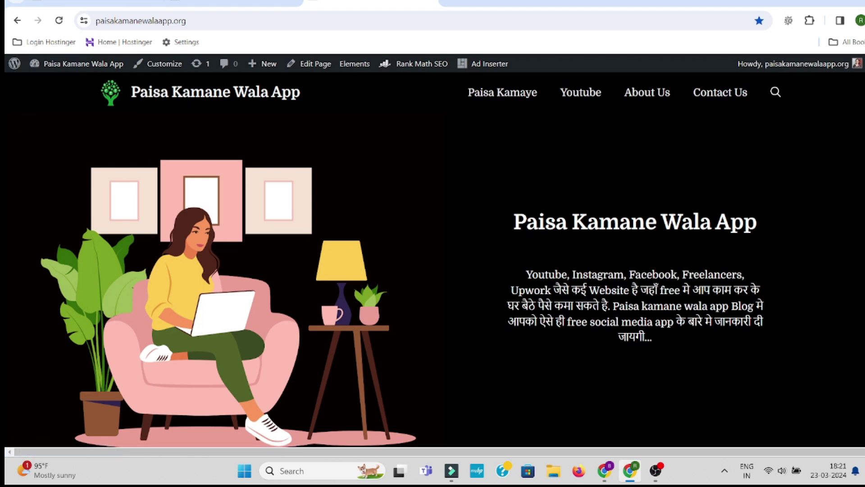
# Step: Look through the published home page's post sections, and open the block choices on a new page
pyautogui.scroll(-8, 432, 260)
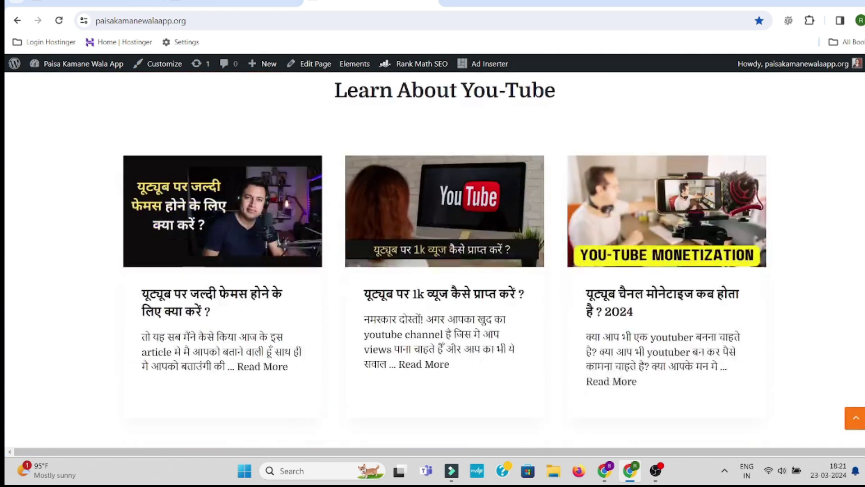
pyautogui.scroll(-10, 432, 260)
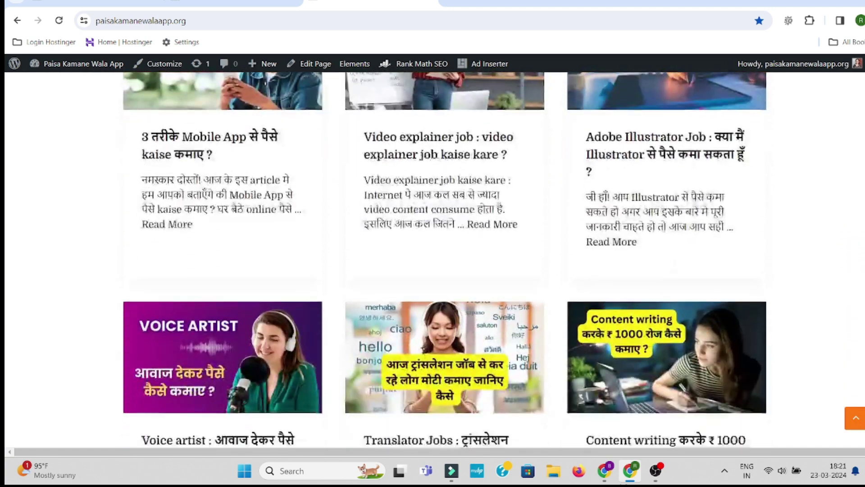
pyautogui.scroll(-4, 433, 259)
pyautogui.scroll(10, 433, 260)
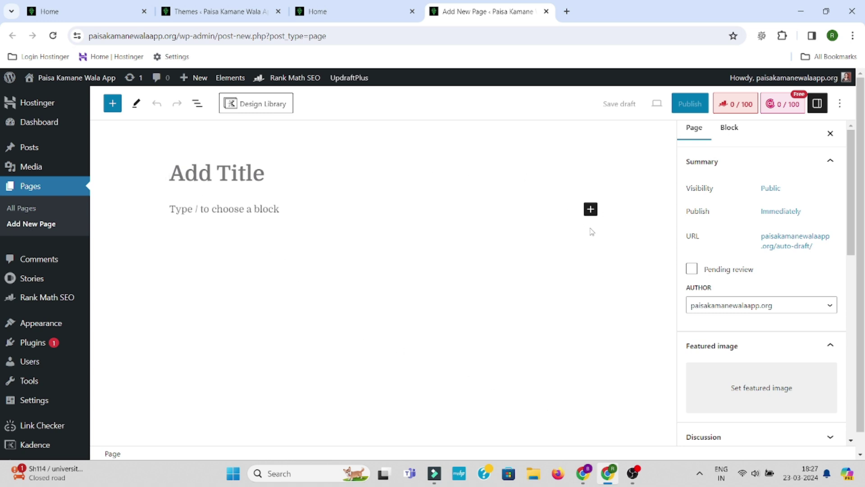
pyautogui.click(590, 209)
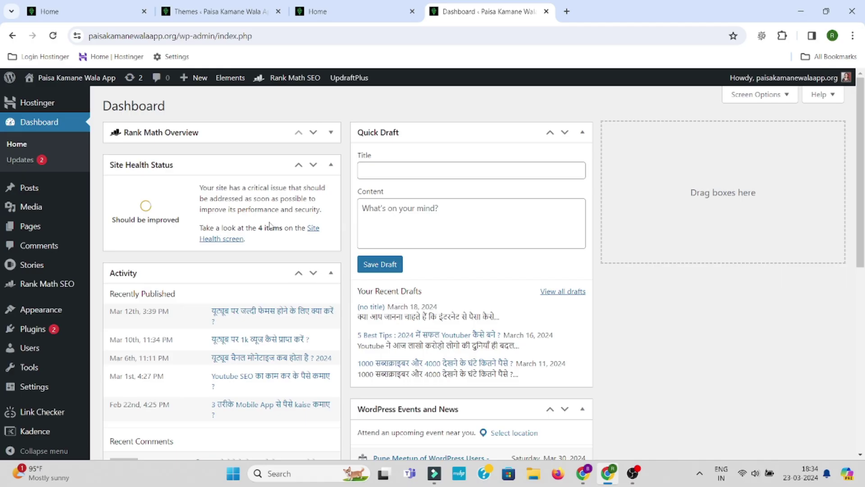
# Step: Search the theme directory for "generate press" and try to activate the GeneratePress theme
pyautogui.moveTo(67, 310)
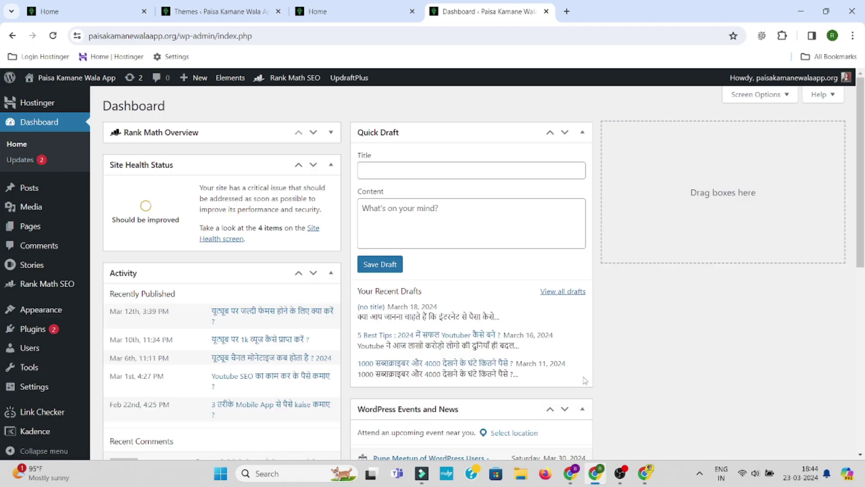
pyautogui.moveTo(105, 313)
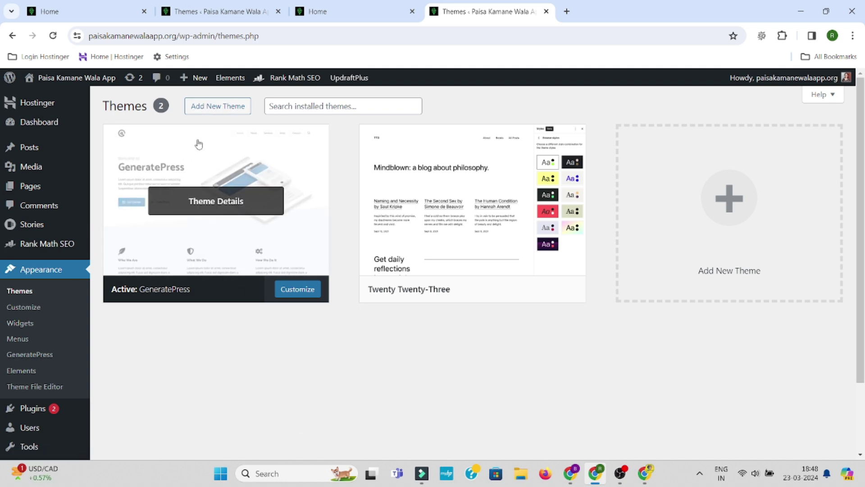
pyautogui.click(202, 109)
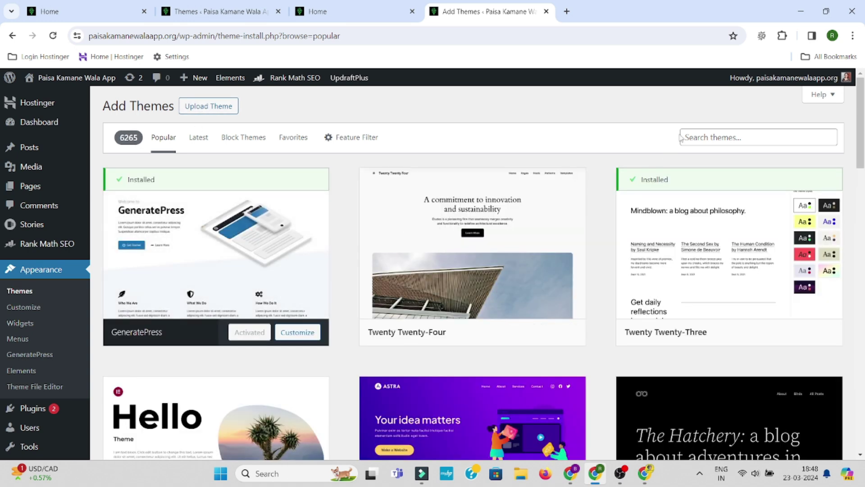
pyautogui.click(691, 138)
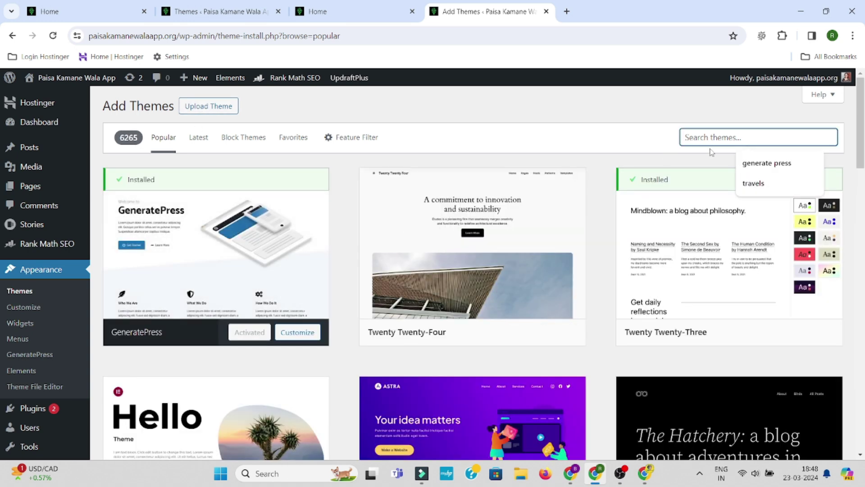
pyautogui.click(761, 164)
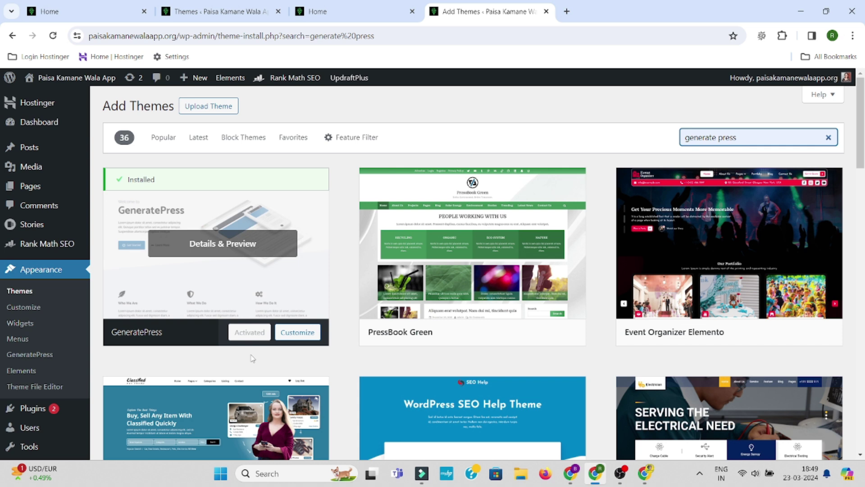
pyautogui.click(254, 337)
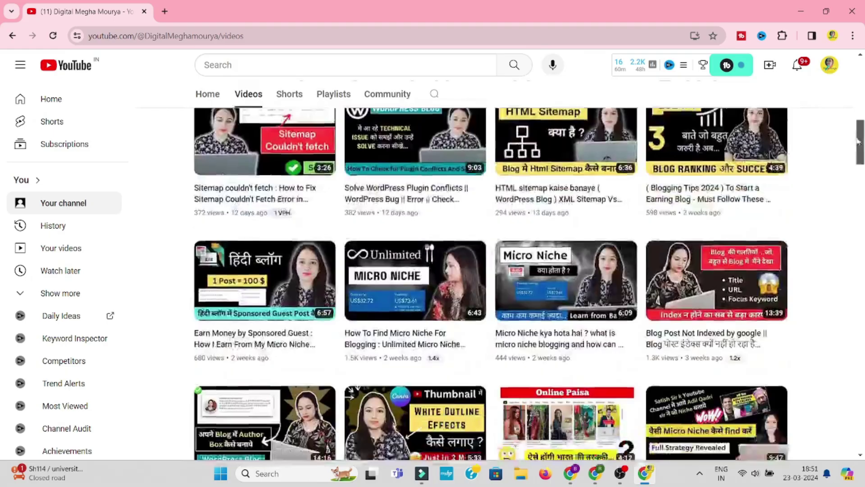
# Step: Look through the YouTube channel's uploads for the "AdSense Friendly Blog Design and Customization" video and highlight its title
pyautogui.scroll(-8, 491, 279)
pyautogui.scroll(-13, 858, 239)
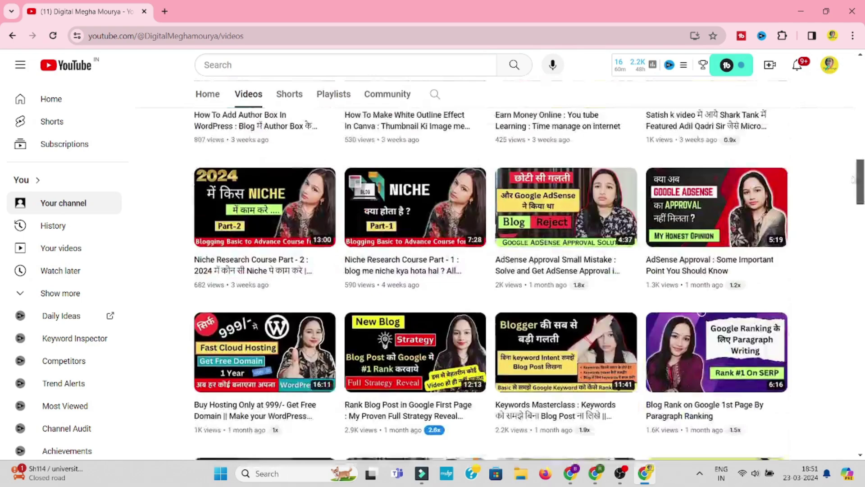
pyautogui.scroll(-8, 858, 239)
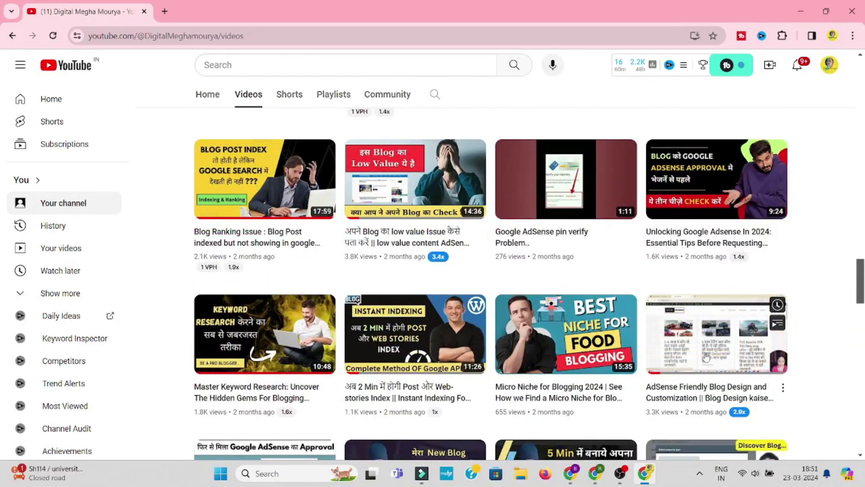
pyautogui.moveTo(640, 395); pyautogui.dragTo(768, 393)
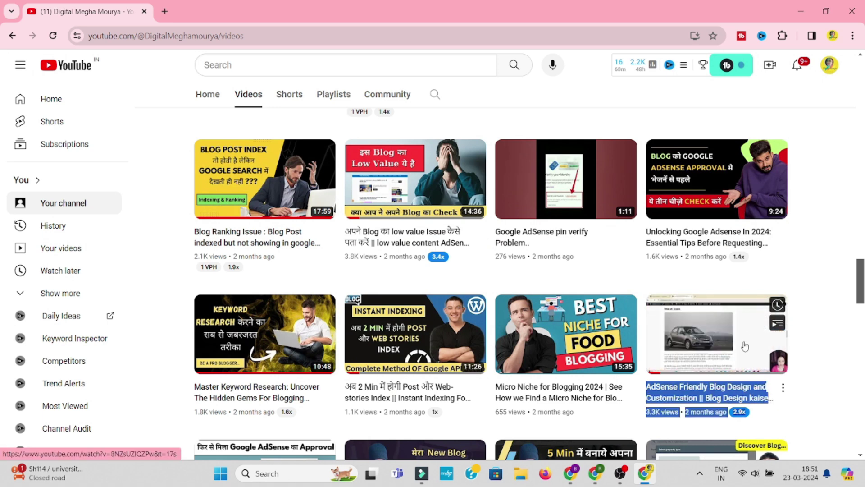
pyautogui.scroll(-2, 852, 301)
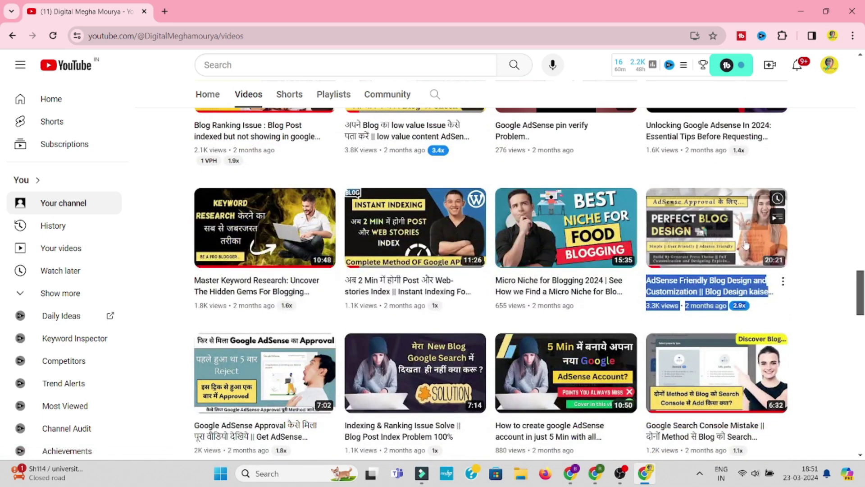
pyautogui.scroll(2, 736, 340)
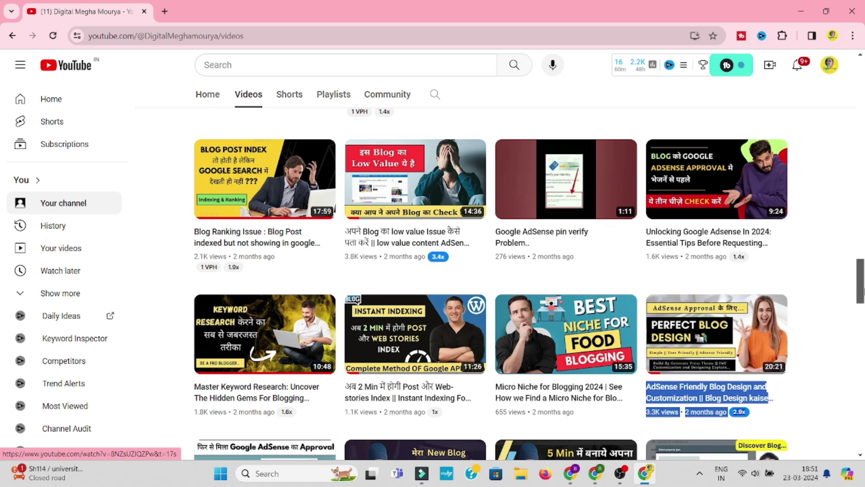
pyautogui.scroll(-3, 736, 340)
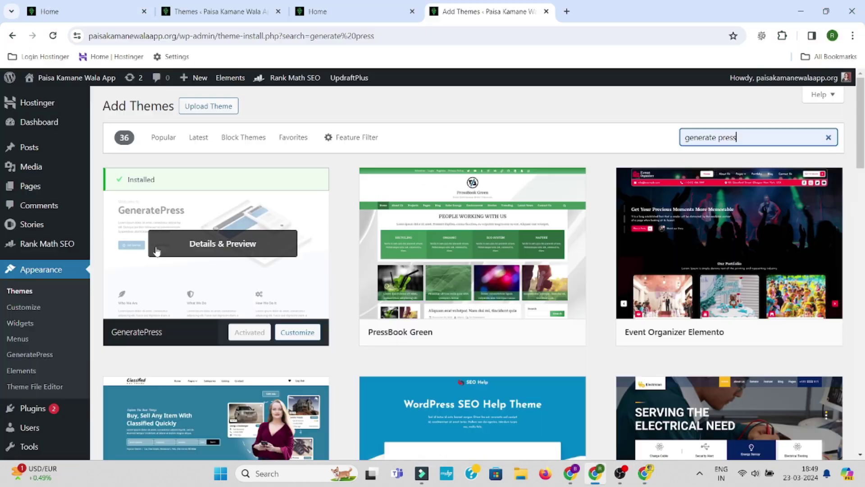
pyautogui.click(255, 338)
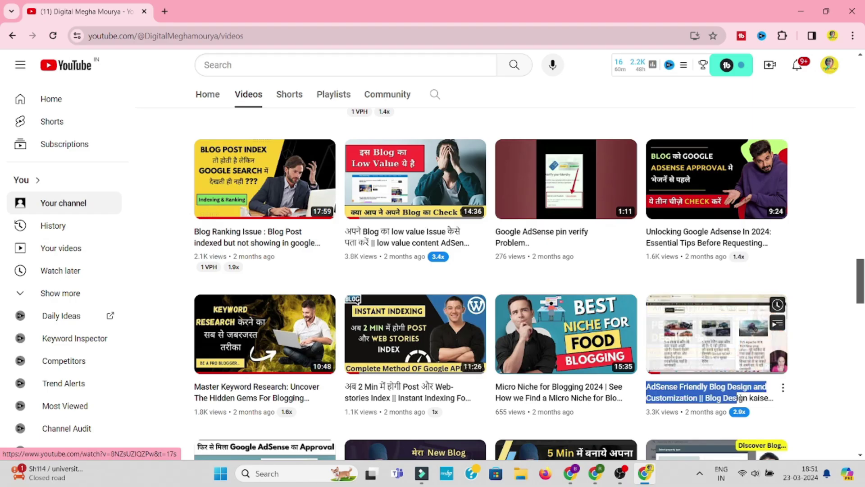
pyautogui.moveTo(647, 387); pyautogui.dragTo(748, 412)
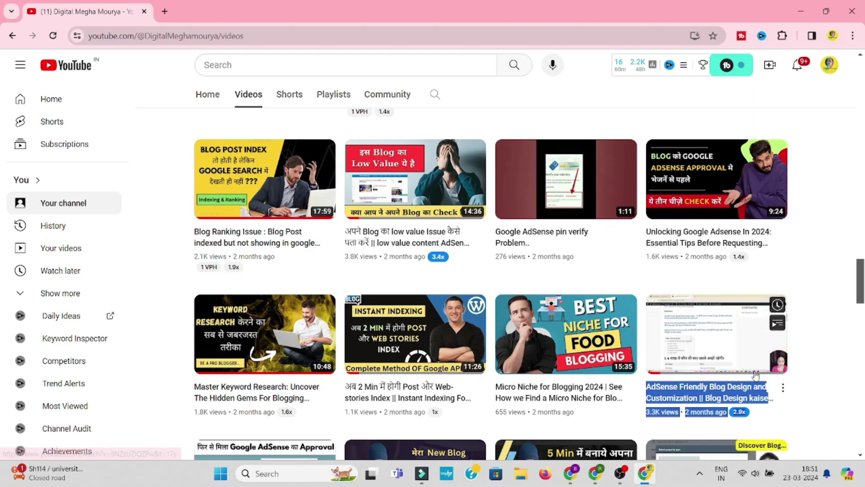
pyautogui.scroll(-2, 745, 344)
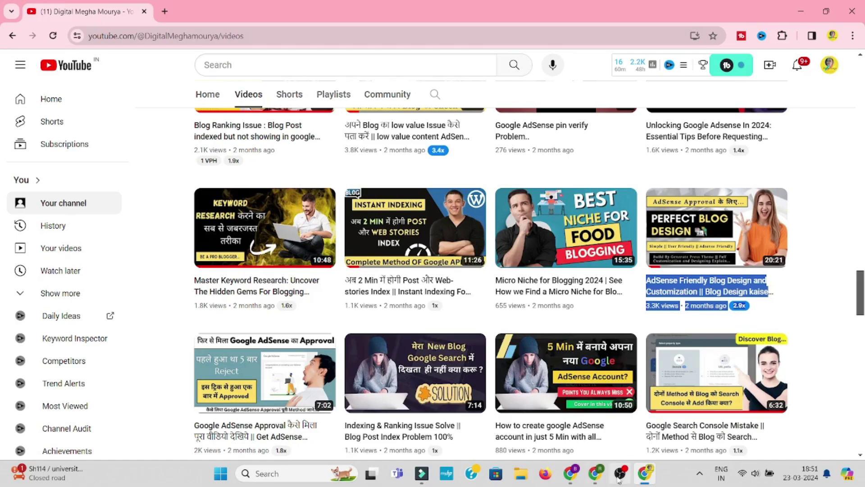
pyautogui.scroll(2, 745, 253)
pyautogui.moveTo(744, 253); pyautogui.dragTo(747, 398)
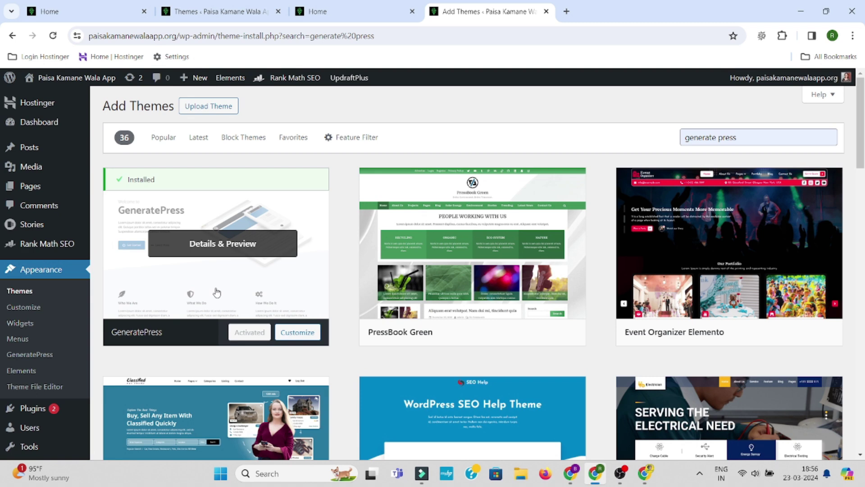
# Step: Open the installed plugins and locate the "Kadence Blocks – Gutenberg Blocks for Page Builder Features" entry, highlighting its name
pyautogui.moveTo(33, 408)
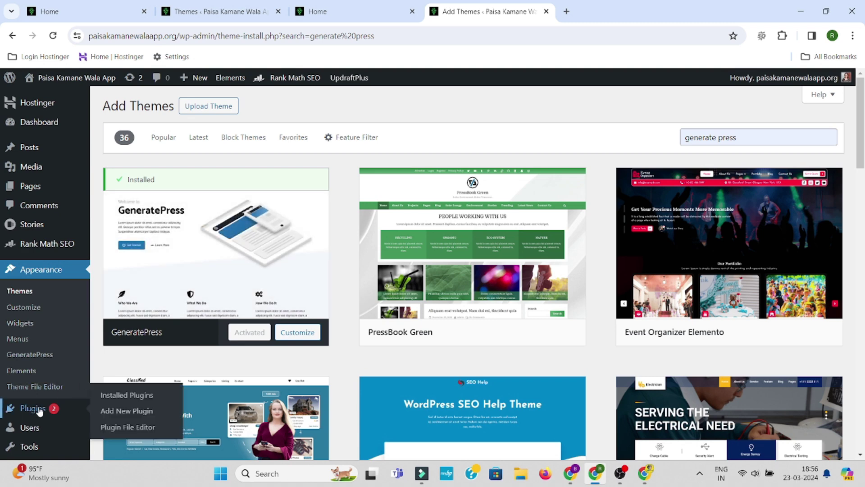
pyautogui.click(106, 399)
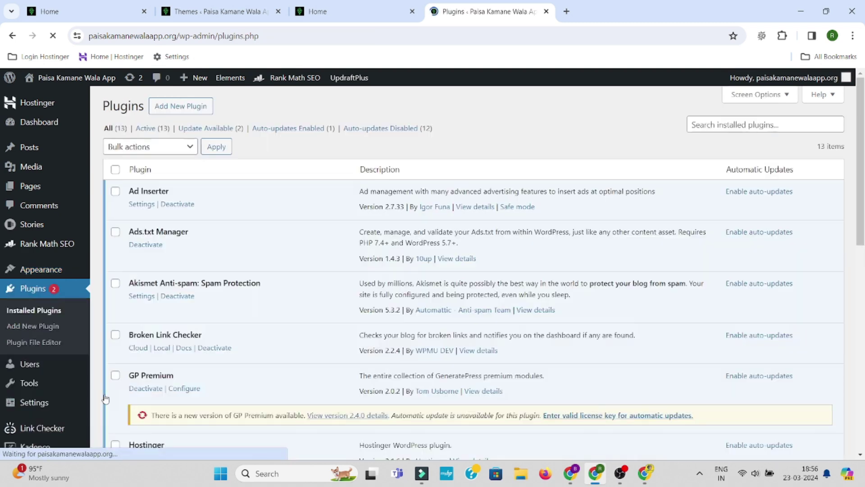
pyautogui.scroll(-5, 298, 321)
pyautogui.scroll(-2, 300, 326)
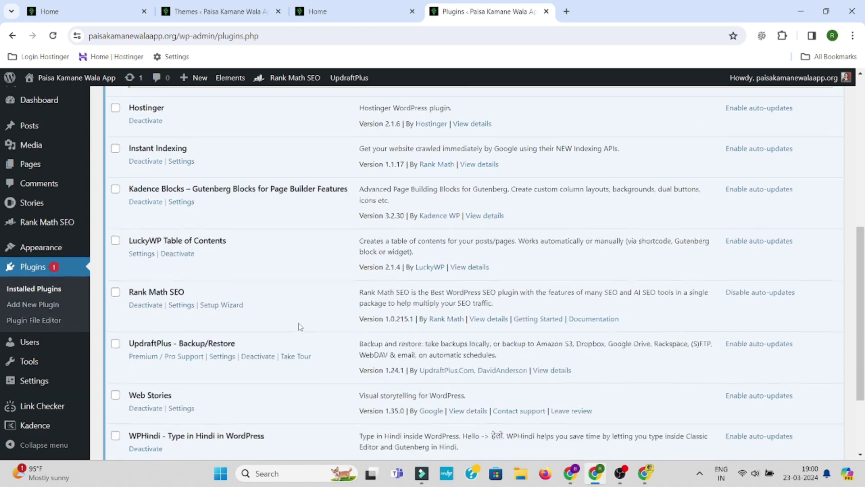
pyautogui.scroll(1, 300, 326)
pyautogui.moveTo(130, 244); pyautogui.dragTo(248, 259)
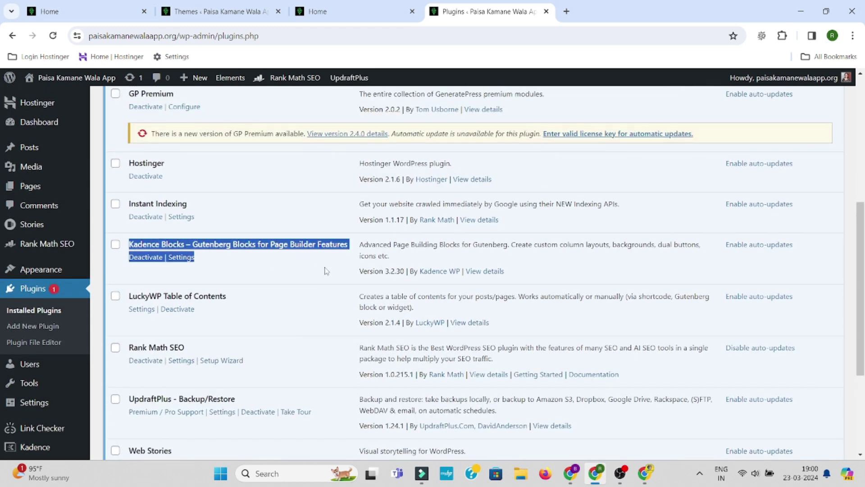
pyautogui.click(332, 282)
pyautogui.scroll(1, 300, 328)
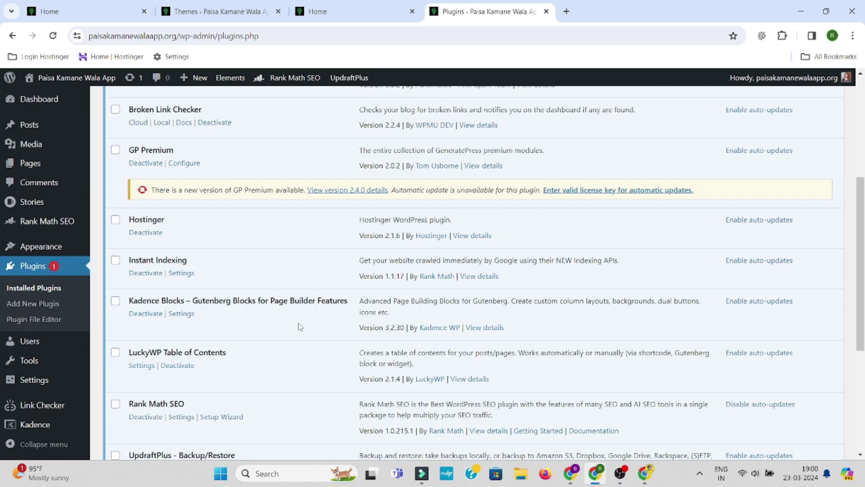
pyautogui.scroll(-2, 300, 327)
pyautogui.scroll(1, 300, 327)
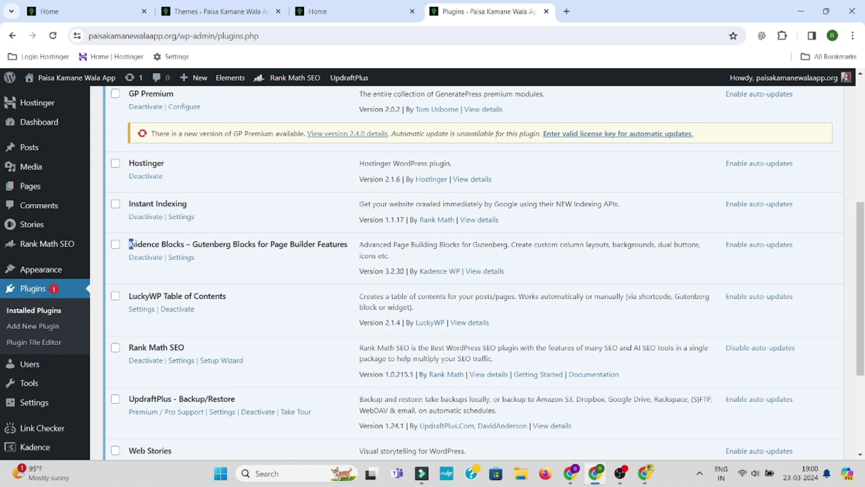
pyautogui.moveTo(134, 244); pyautogui.dragTo(224, 246)
pyautogui.scroll(6, 268, 281)
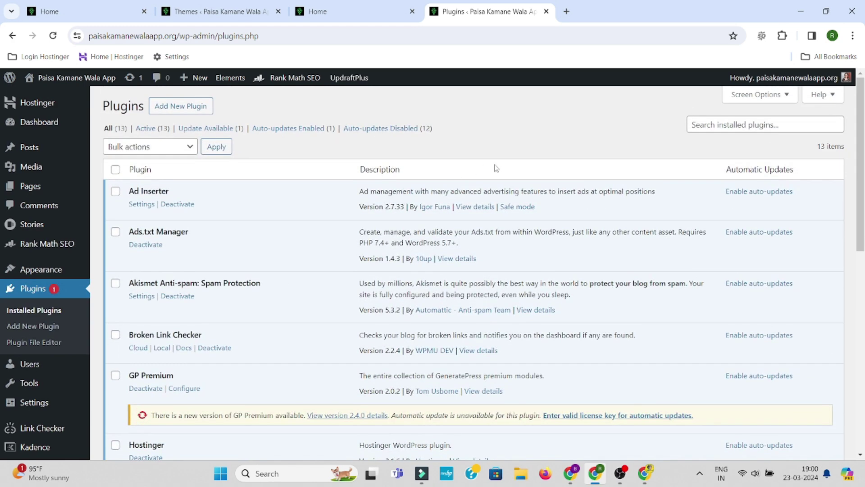
# Step: Go to adding a new plugin and search the plugin directory for Kadence Blocks
pyautogui.click(189, 108)
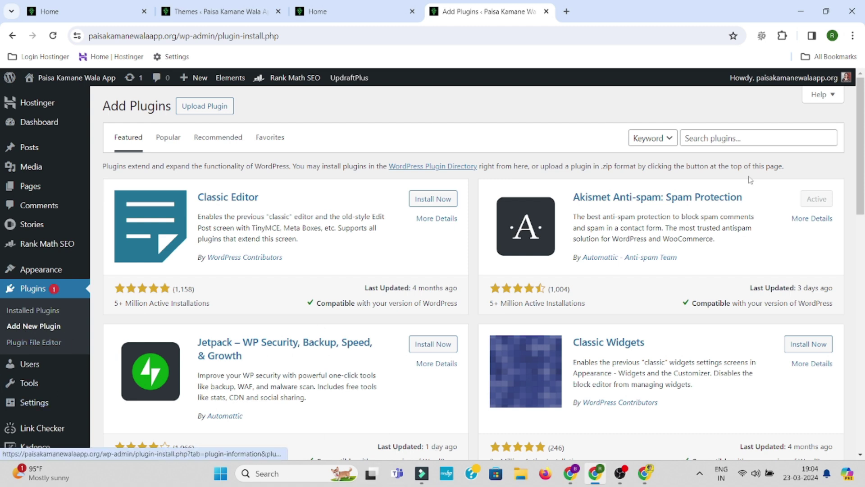
pyautogui.click(729, 140)
pyautogui.write('Kadence Blocks – Gutenbe')
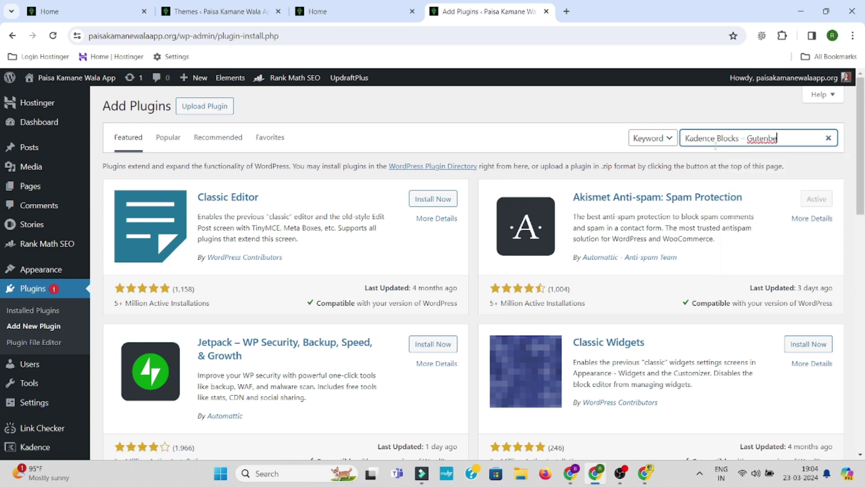
pyautogui.moveTo(746, 144); pyautogui.dragTo(811, 132)
pyautogui.press('BackSpace')
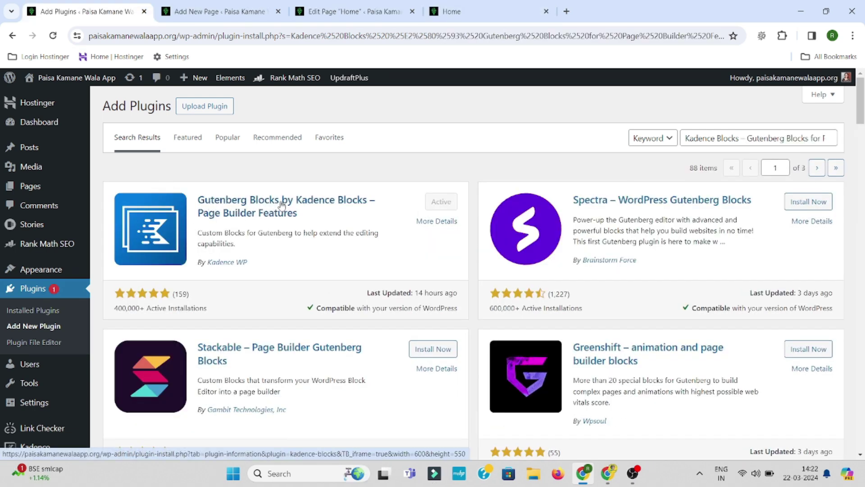
# Step: Highlight the Kadence Blocks plugin's name in the search results and find its entry in the installed plugins list
pyautogui.moveTo(199, 198); pyautogui.dragTo(440, 232)
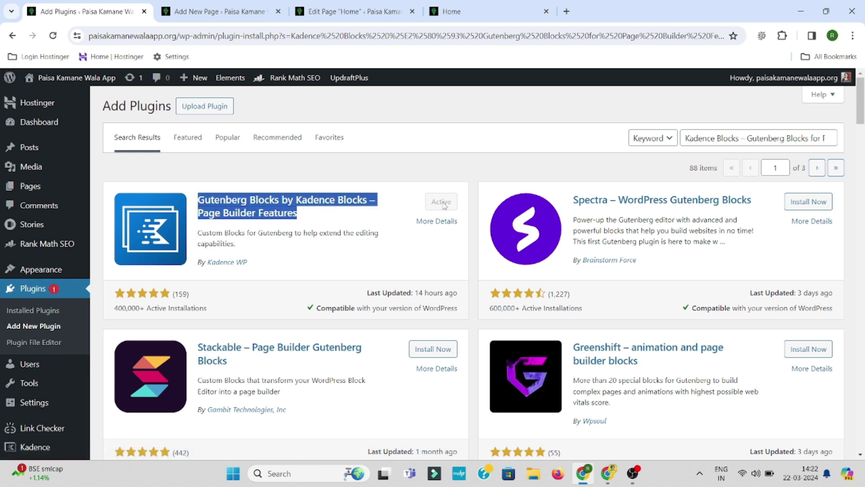
pyautogui.click(42, 311)
pyautogui.scroll(-4, 242, 315)
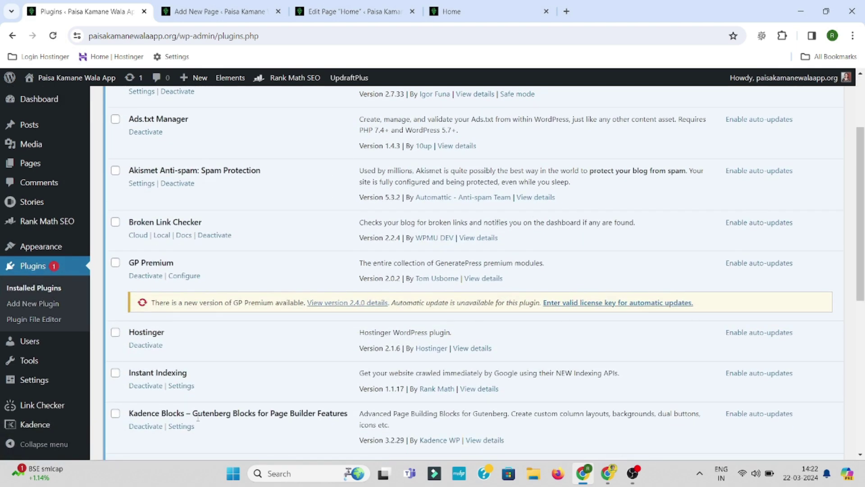
# Step: Switch to the blank new page and browse the full block library, looking through the Kadence blocks
pyautogui.click(221, 12)
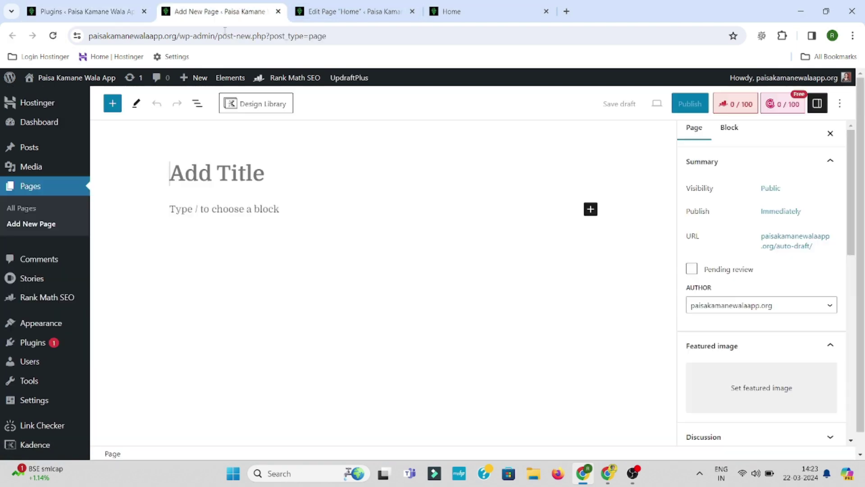
pyautogui.click(239, 208)
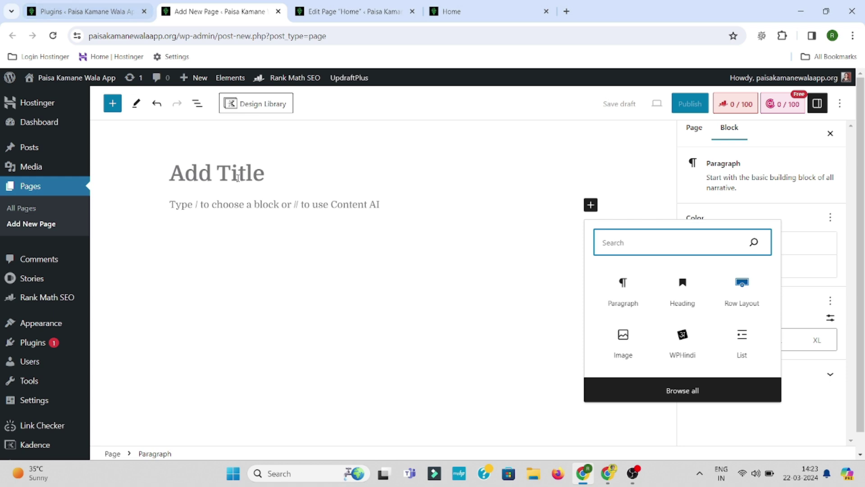
pyautogui.click(221, 191)
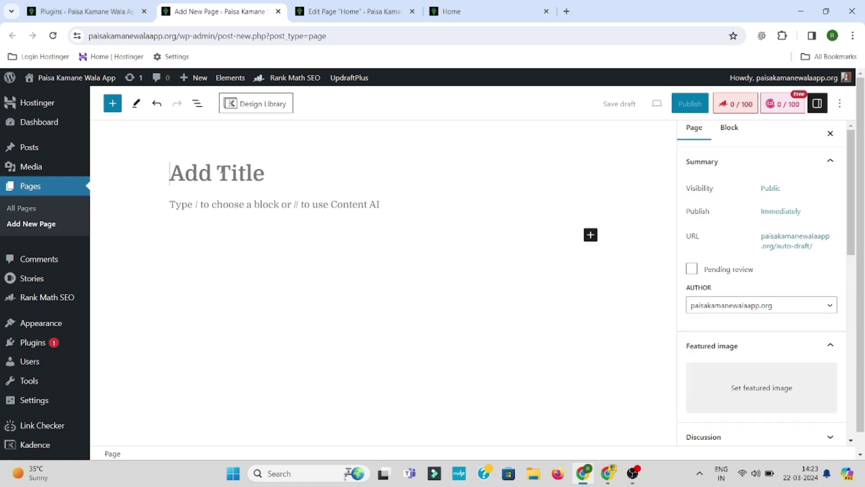
pyautogui.click(591, 235)
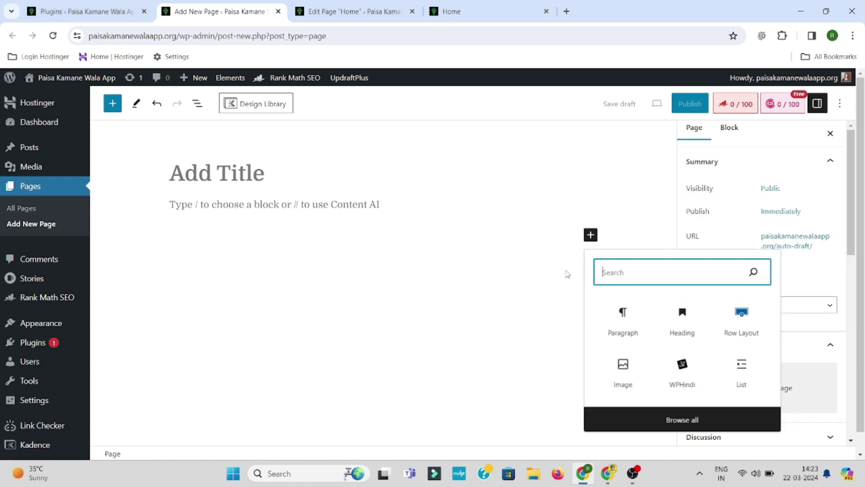
pyautogui.click(678, 420)
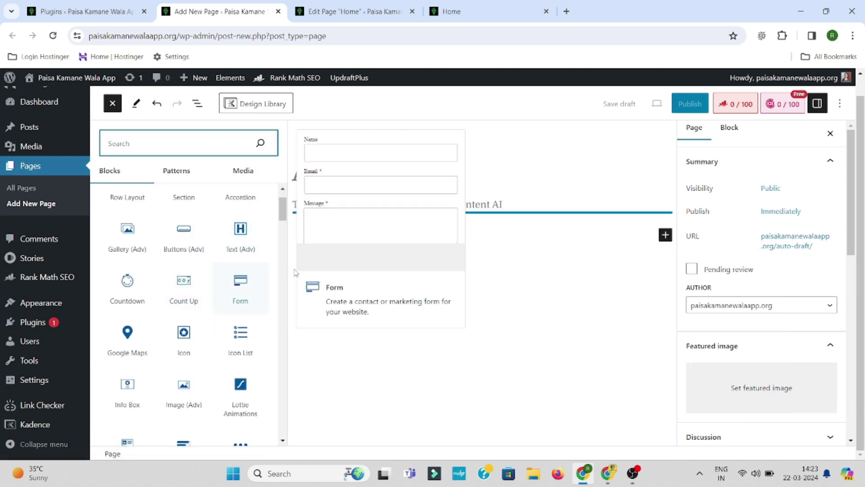
pyautogui.scroll(-1, 266, 374)
pyautogui.click(244, 12)
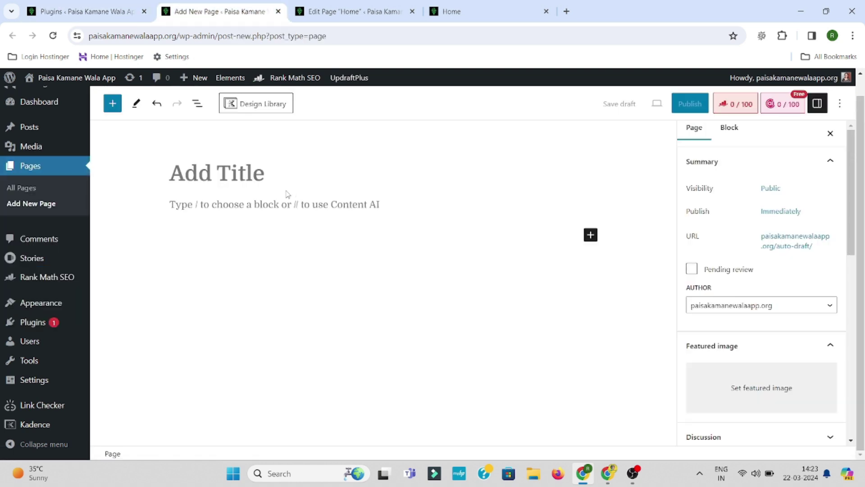
# Step: Compare the blank new page and its block picker with the live home page and the installed plugins list
pyautogui.click(591, 235)
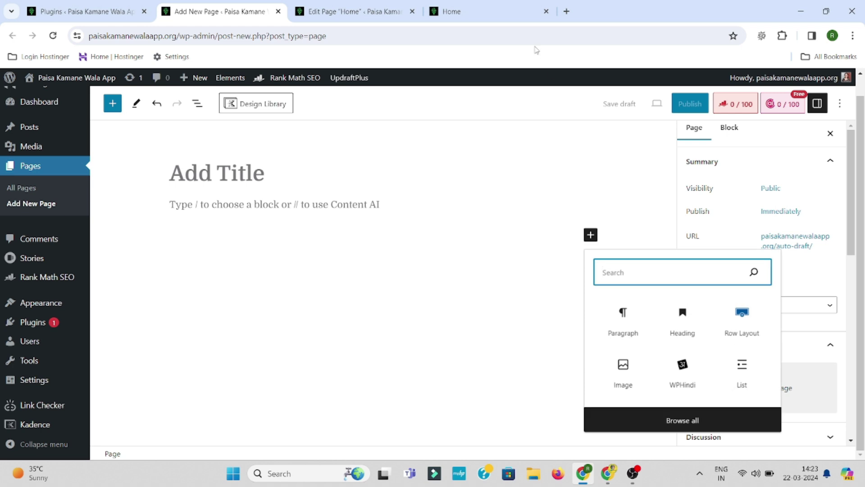
pyautogui.click(488, 12)
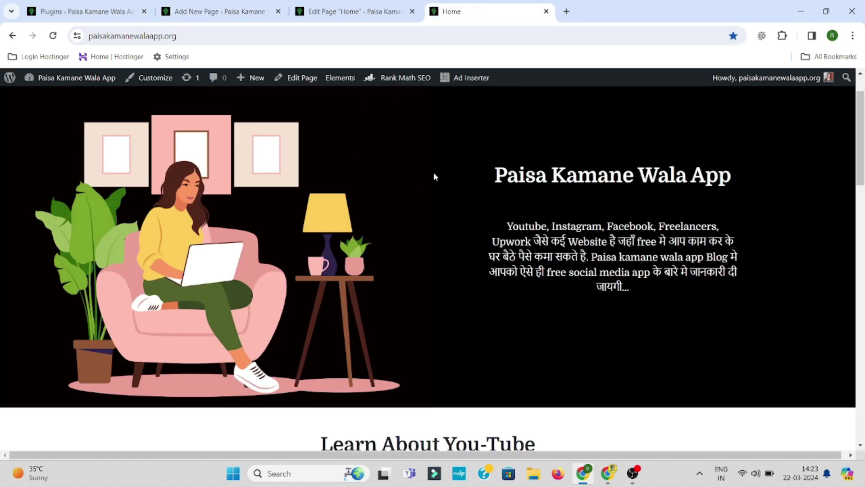
pyautogui.click(88, 11)
pyautogui.click(219, 5)
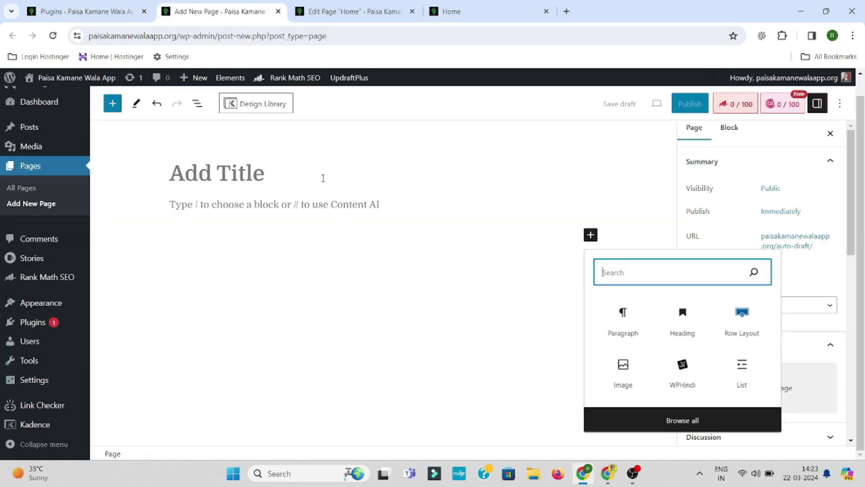
pyautogui.click(300, 213)
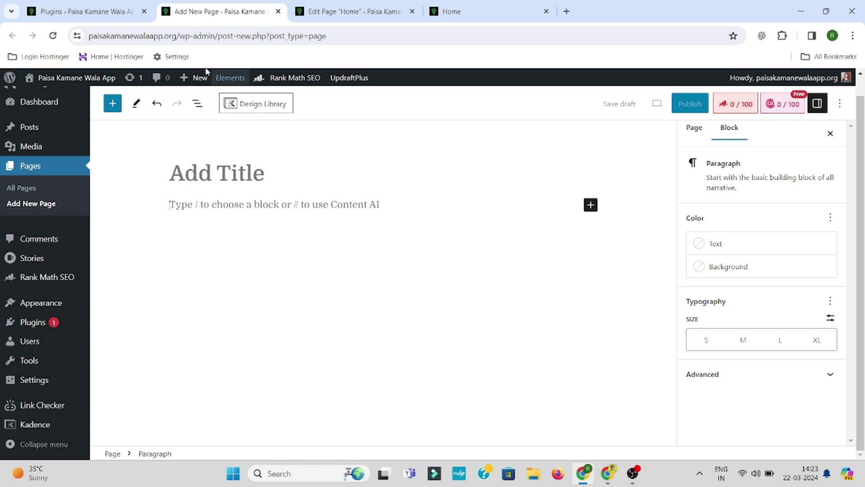
pyautogui.click(108, 15)
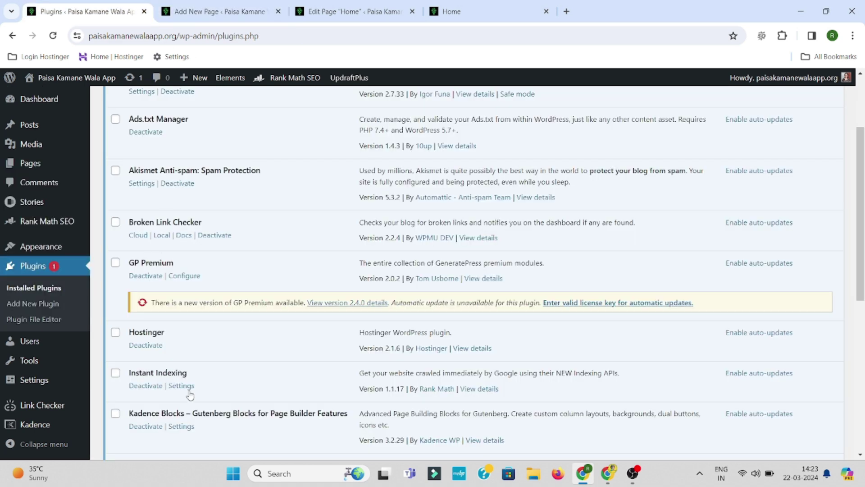
pyautogui.click(173, 13)
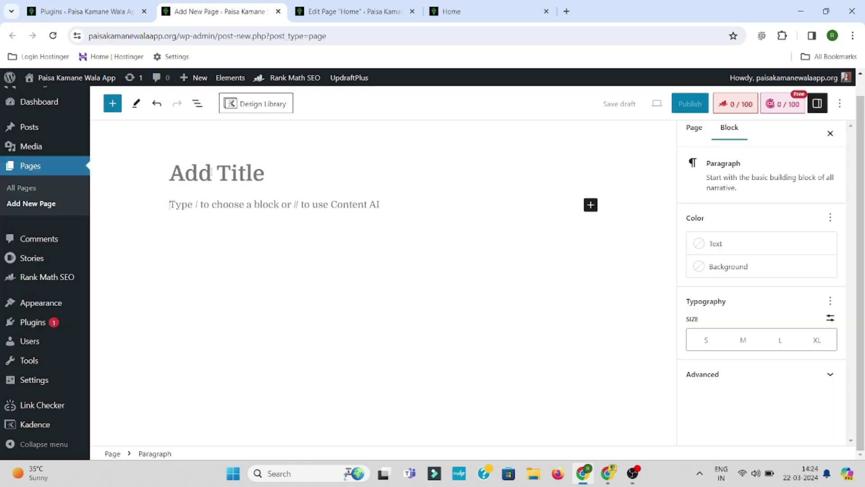
pyautogui.click(468, 10)
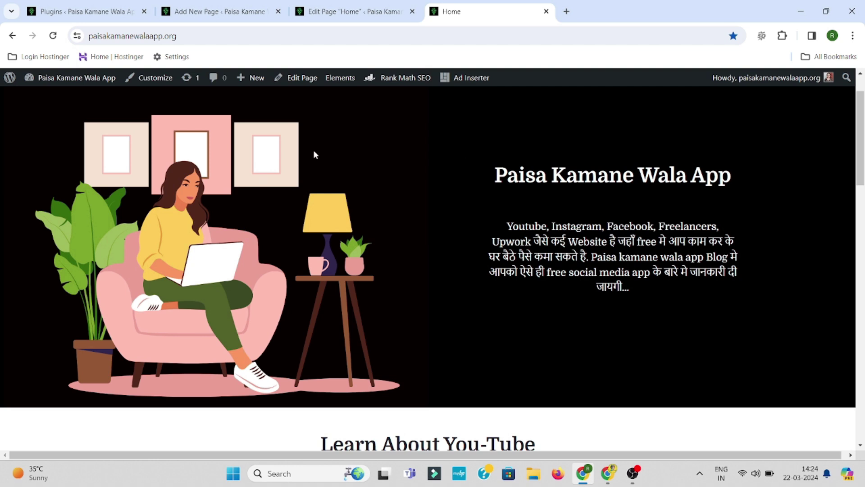
pyautogui.click(217, 11)
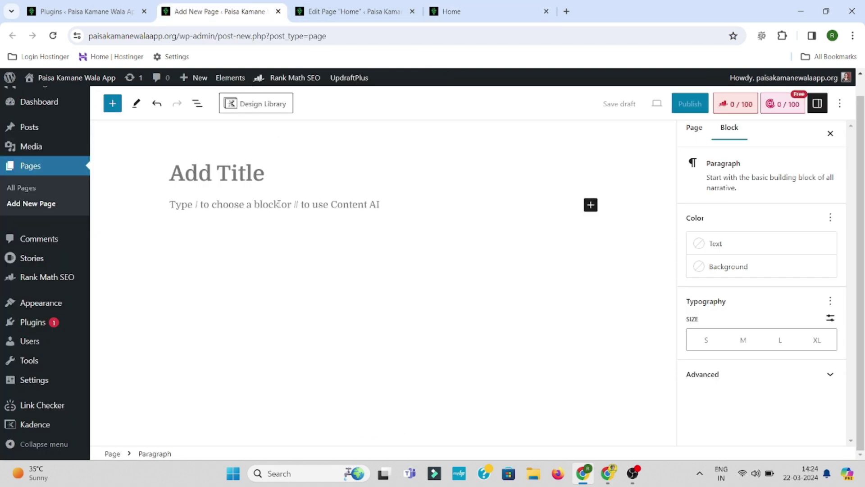
# Step: Go to the list of all pages, highlight the "Home — Front Page" entry and open it for editing
pyautogui.click(26, 168)
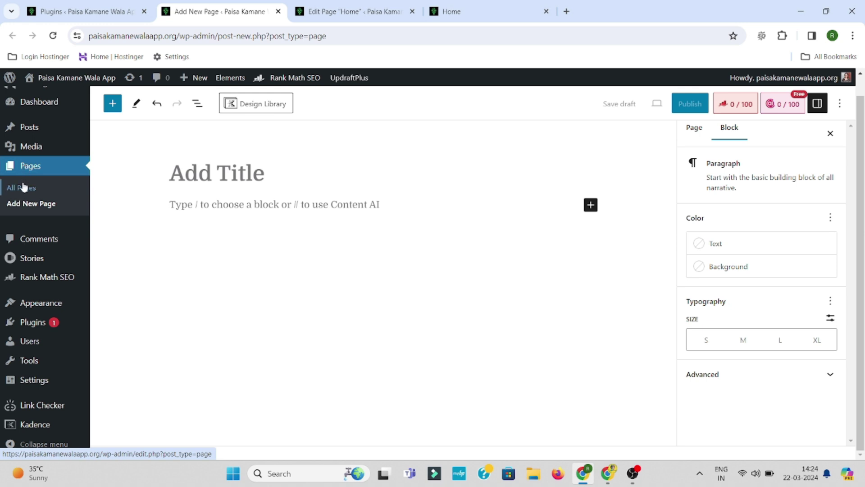
pyautogui.scroll(-1, 179, 222)
pyautogui.scroll(-1, 179, 222)
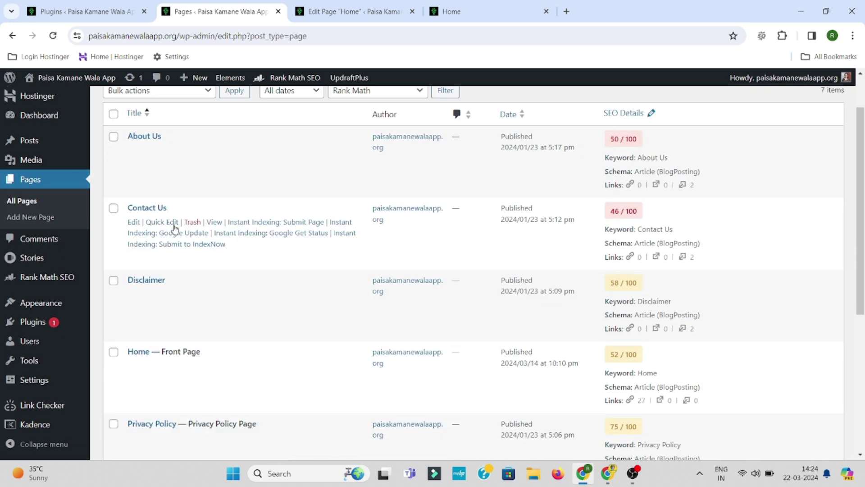
pyautogui.moveTo(127, 351); pyautogui.dragTo(213, 350)
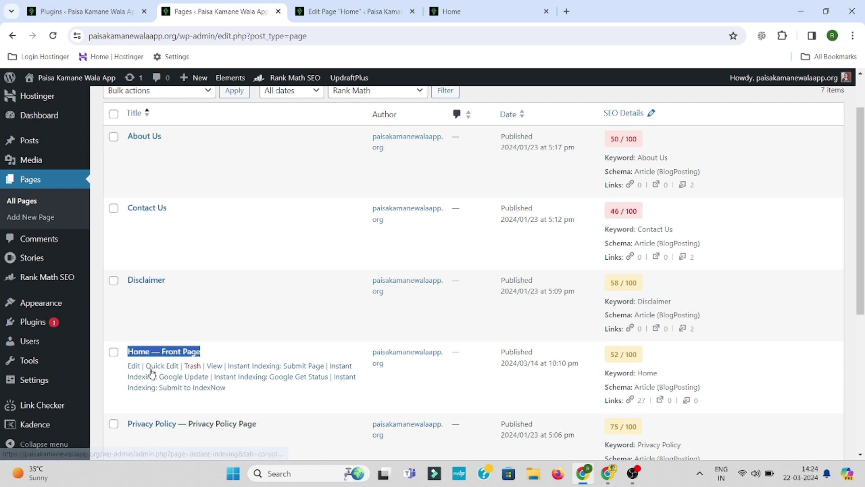
pyautogui.click(133, 365)
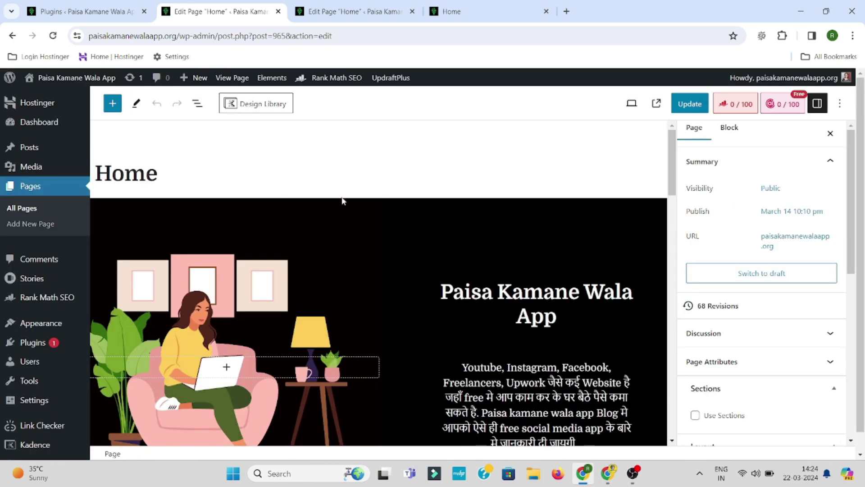
# Step: Examine the existing Home page's layout in the editor, from the hero banner to the "Learn About You-Tube" article cards
pyautogui.scroll(-5, 295, 277)
pyautogui.hotkey('ctrl', 'Tab')
pyautogui.hotkey('ctrl', 'Tab')
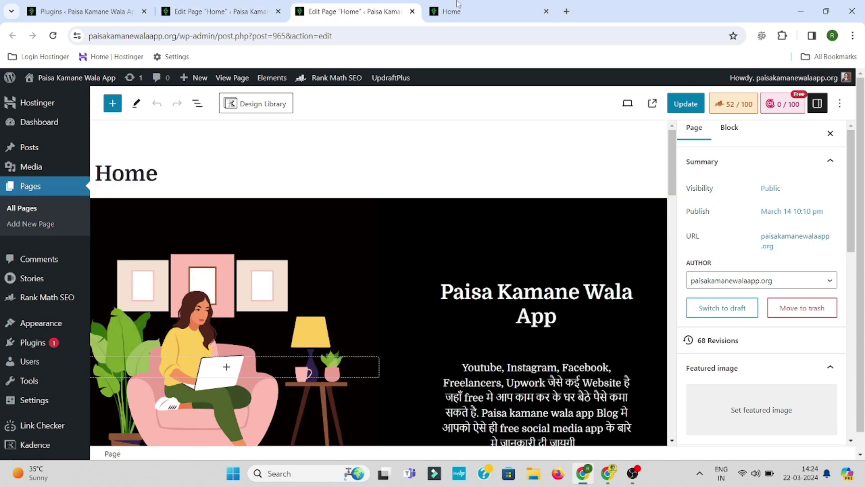
pyautogui.hotkey('ctrl', 'shift', 'Tab')
pyautogui.hotkey('ctrl', 'shift', 'Tab')
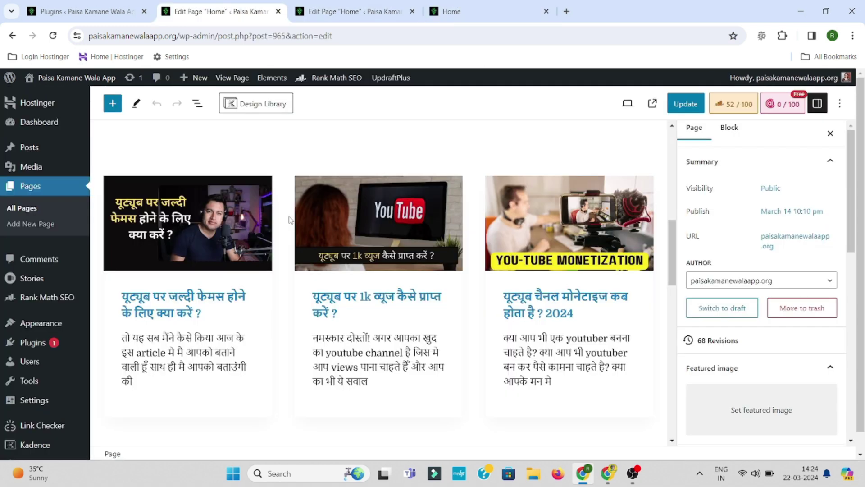
pyautogui.scroll(1, 328, 302)
pyautogui.scroll(6, 327, 302)
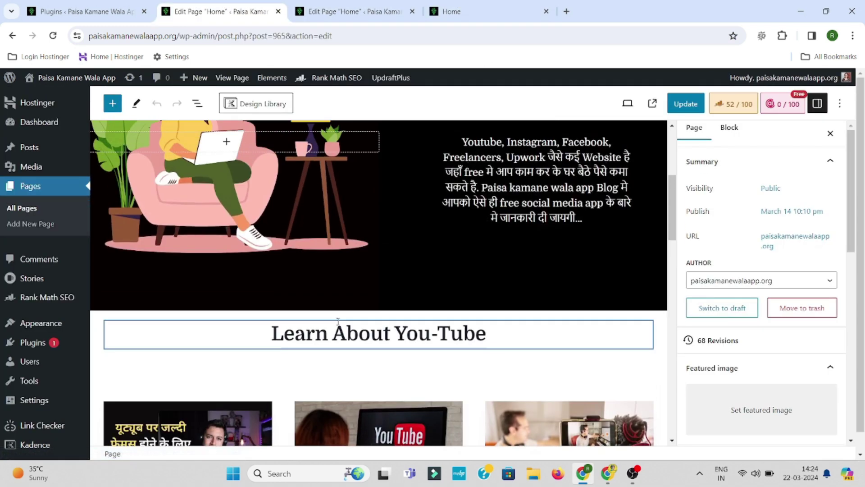
pyautogui.scroll(1, 354, 276)
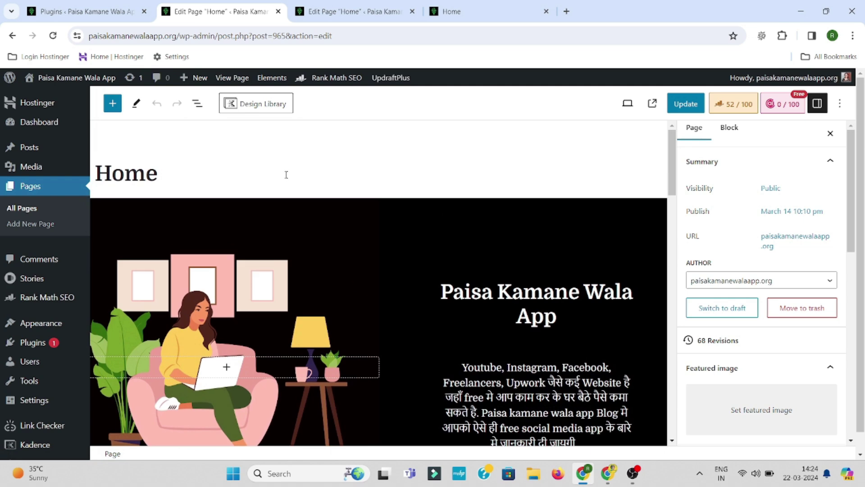
# Step: Add a new page and title it "Home"
pyautogui.click(88, 13)
pyautogui.click(206, 11)
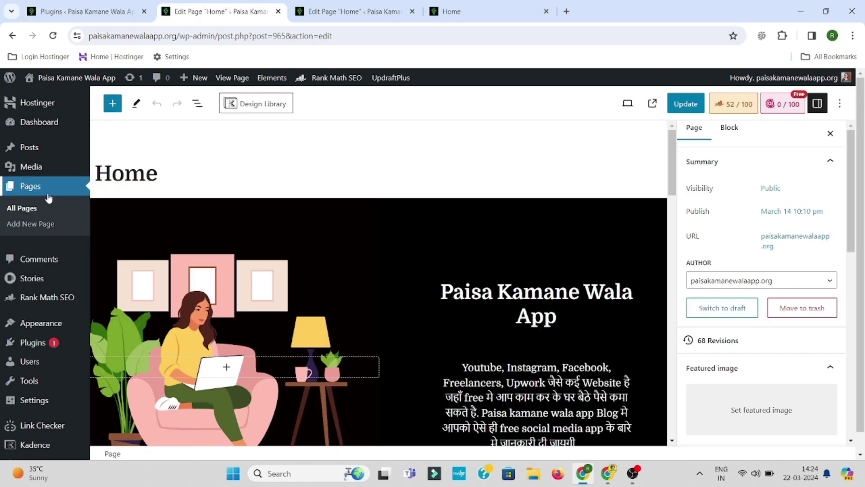
pyautogui.click(25, 224)
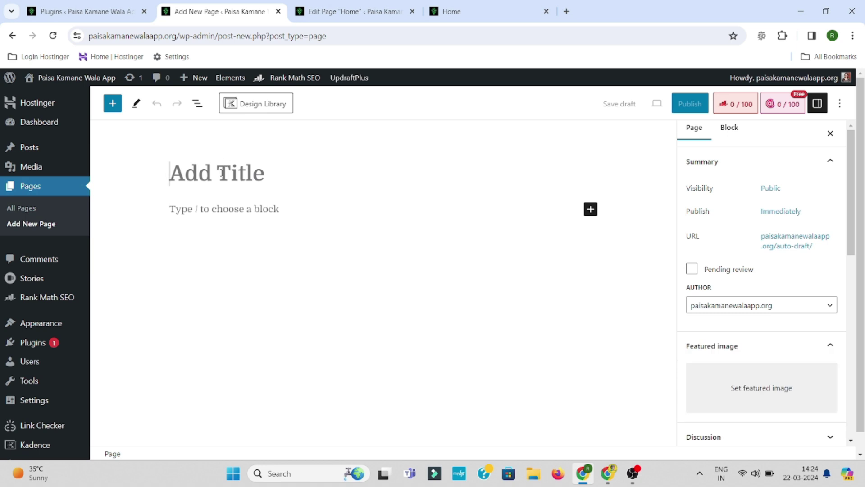
pyautogui.write('Home')
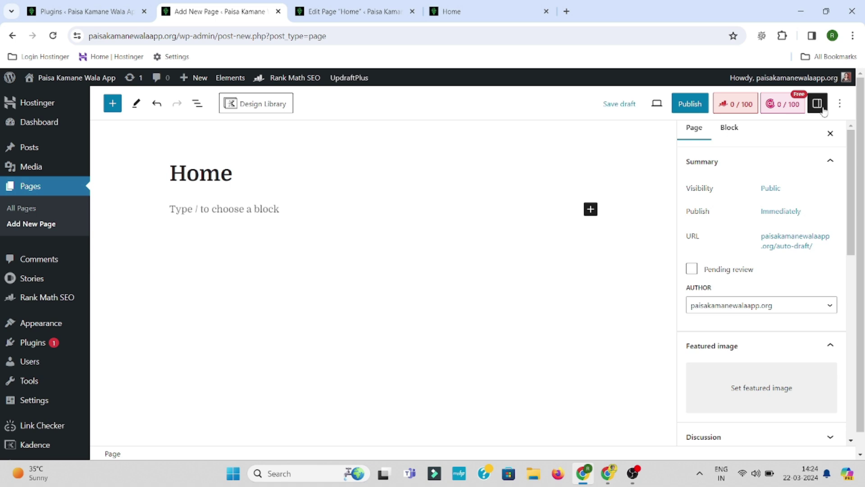
# Step: Set the new page's sidebar layout to No Sidebars and disable its Content Title element
pyautogui.scroll(-5, 703, 293)
pyautogui.click(751, 314)
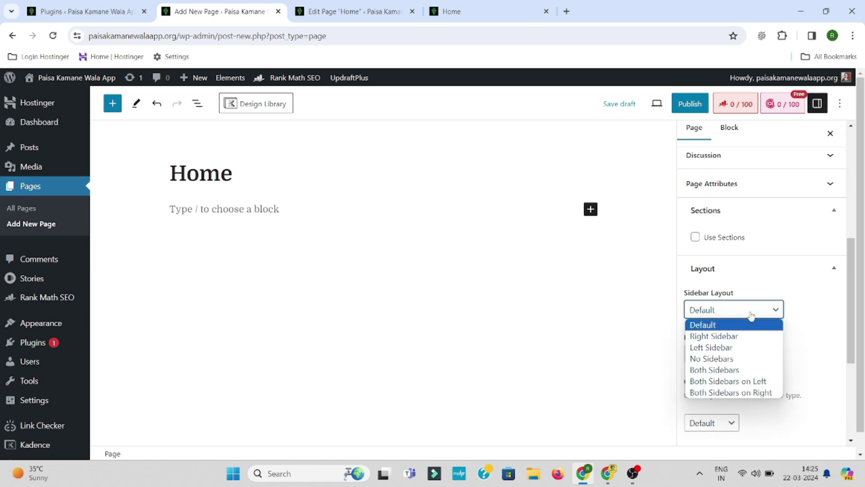
pyautogui.click(732, 358)
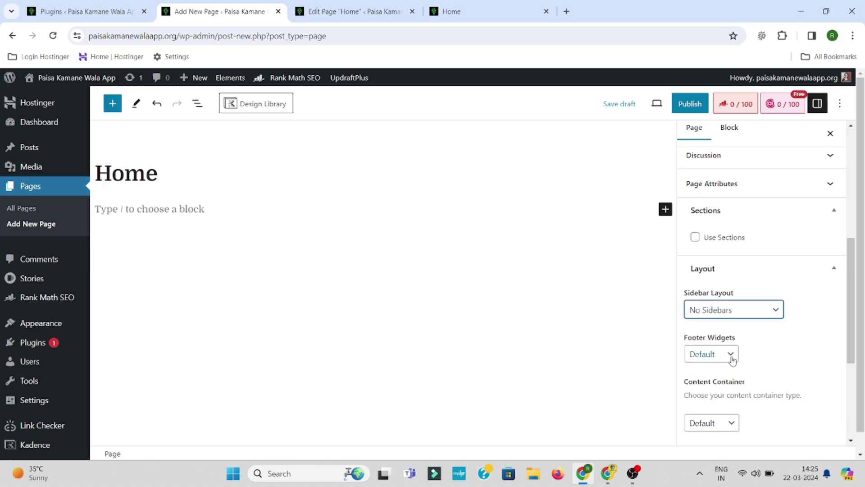
pyautogui.scroll(-1, 746, 354)
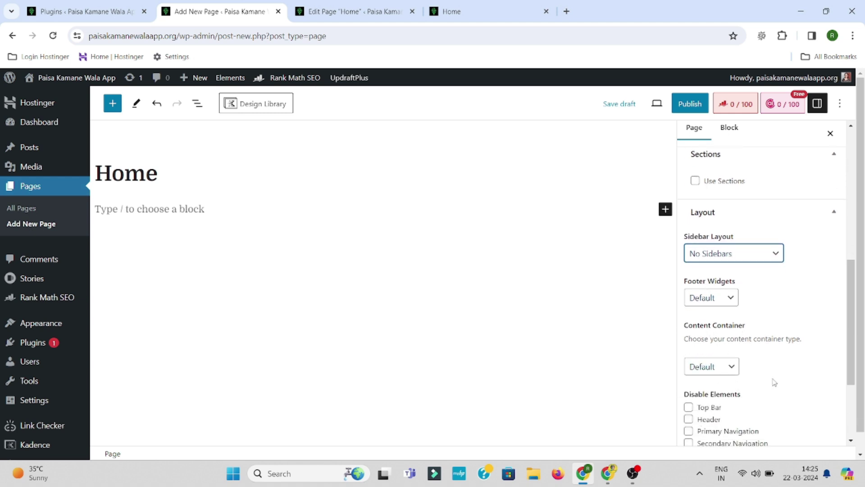
pyautogui.moveTo(850, 356); pyautogui.dragTo(842, 399)
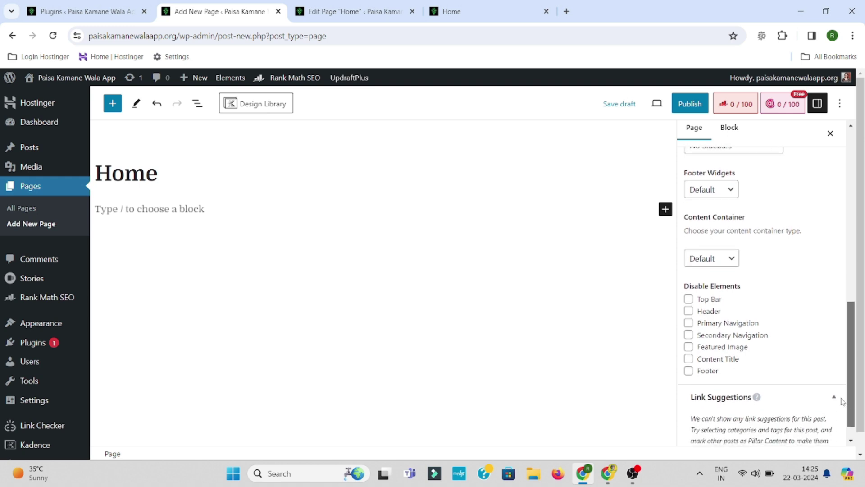
pyautogui.click(690, 360)
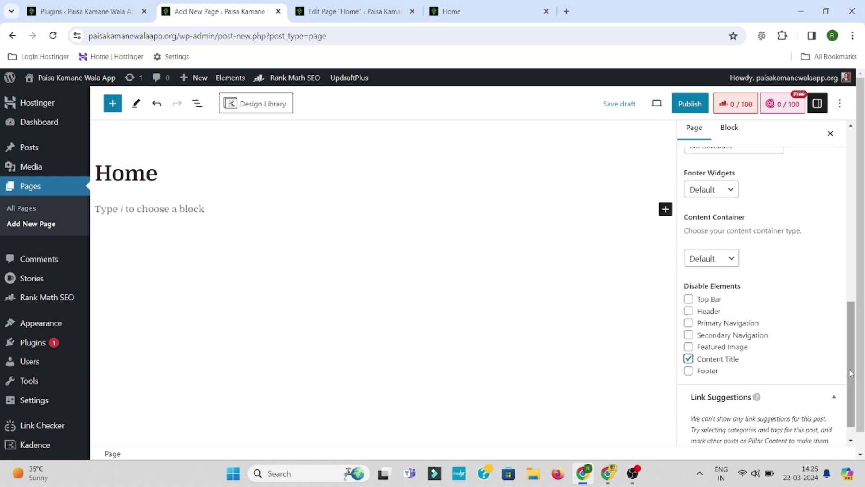
# Step: Set the new page's Content Container to Full Width
pyautogui.moveTo(850, 373); pyautogui.dragTo(814, 455)
pyautogui.scroll(1, 691, 210)
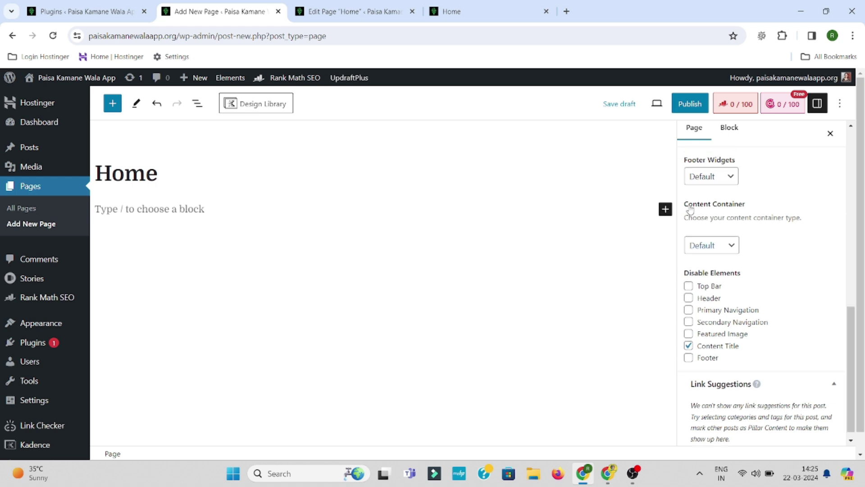
pyautogui.moveTo(684, 202); pyautogui.dragTo(759, 200)
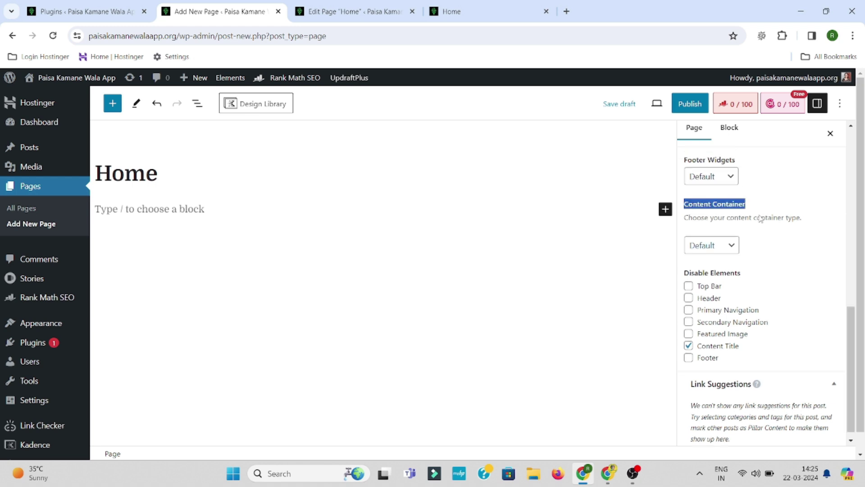
pyautogui.click(730, 253)
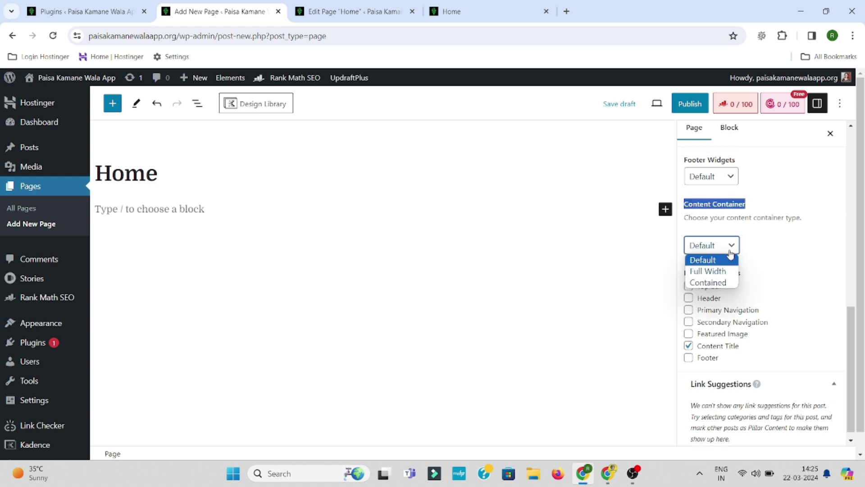
pyautogui.click(715, 272)
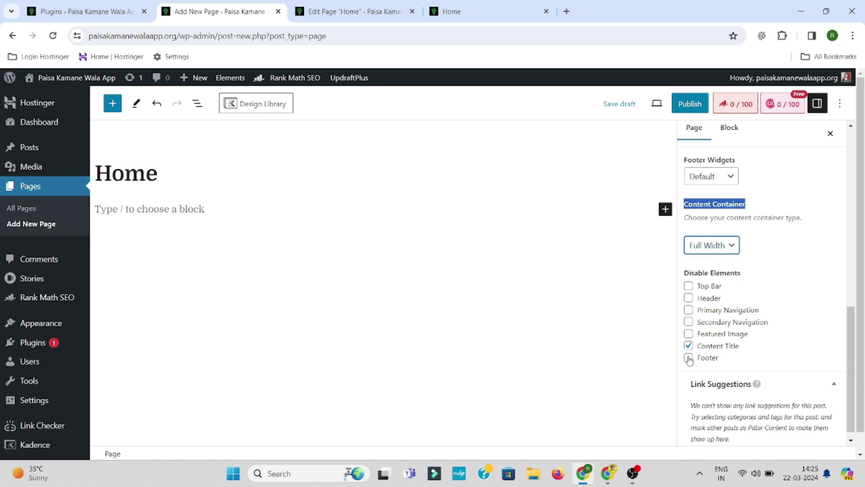
# Step: Review the new page's layout settings and check its permalink in the page summary
pyautogui.moveTo(850, 359); pyautogui.dragTo(863, 285)
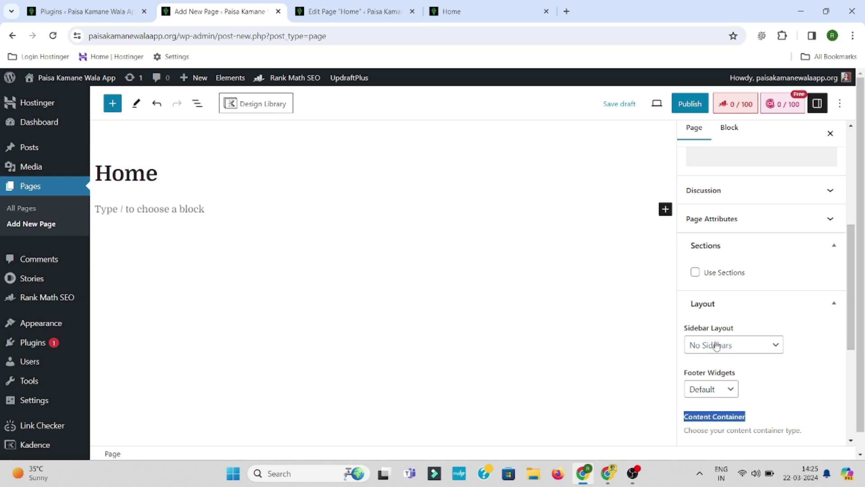
pyautogui.moveTo(860, 327); pyautogui.dragTo(859, 149)
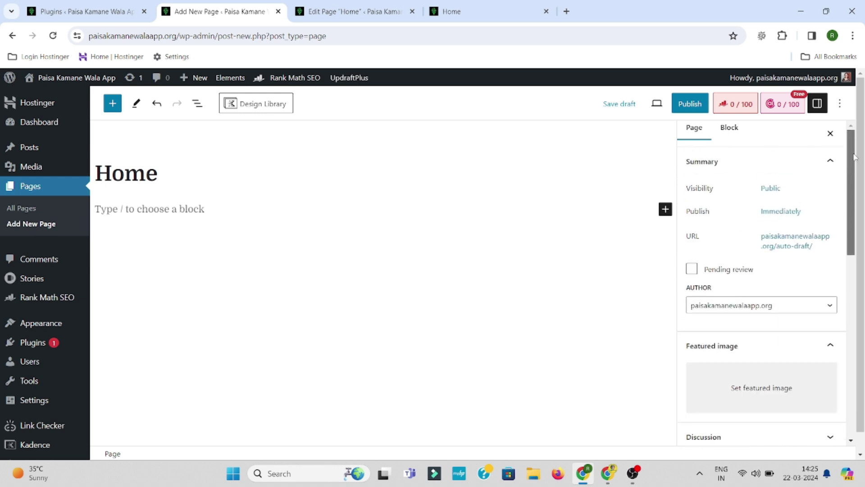
pyautogui.click(806, 246)
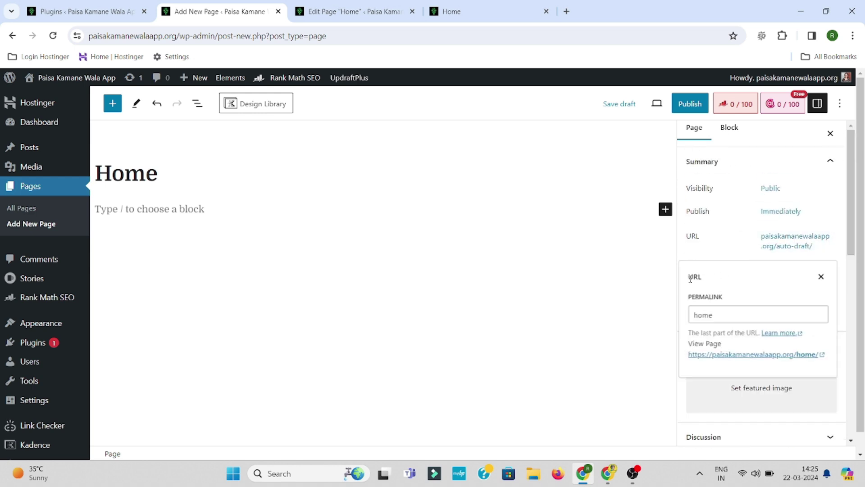
pyautogui.click(722, 314)
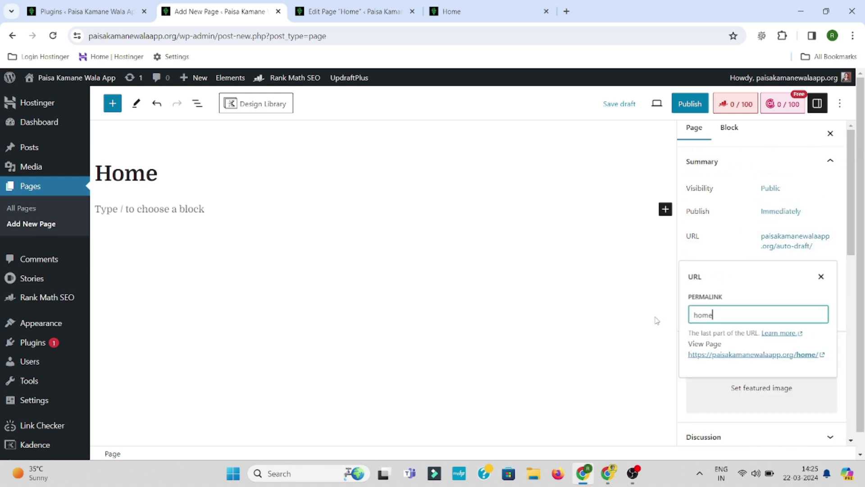
pyautogui.click(821, 276)
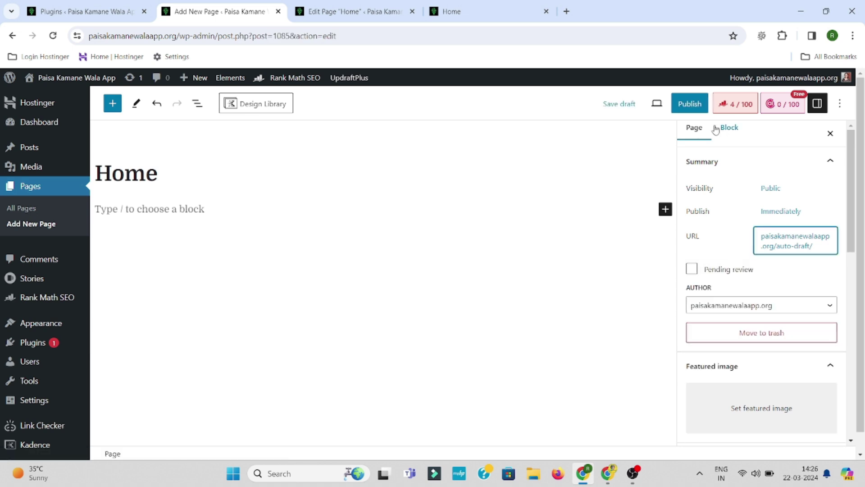
# Step: Publish the new Home page and view it live on the site
pyautogui.click(700, 103)
pyautogui.click(708, 97)
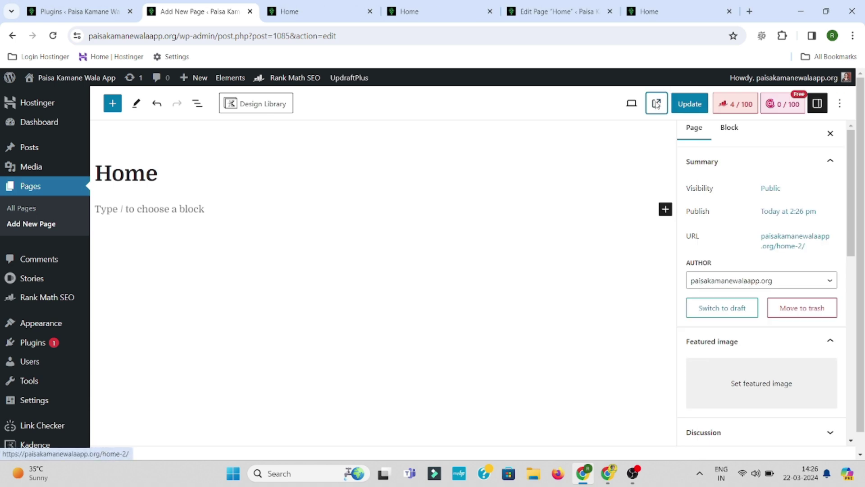
pyautogui.click(656, 103)
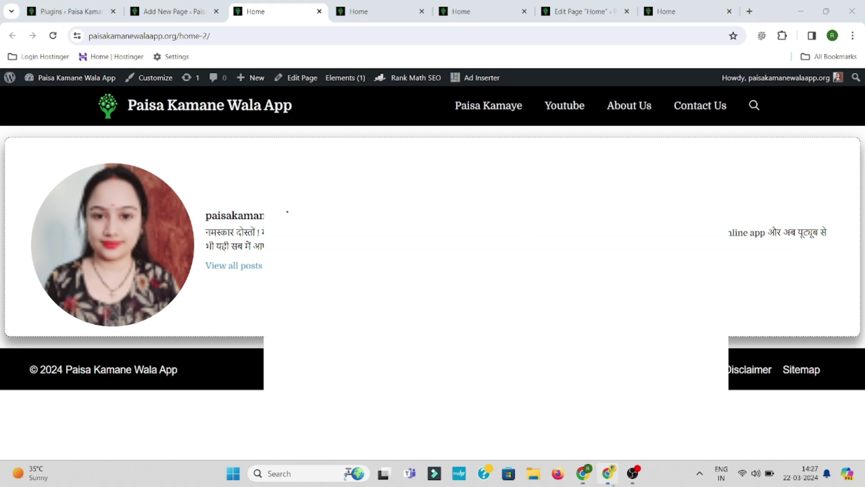
# Step: Switch to the YouTube channel's video list, find the tutorial on adding an author box, and return to the live page
pyautogui.click(566, 356)
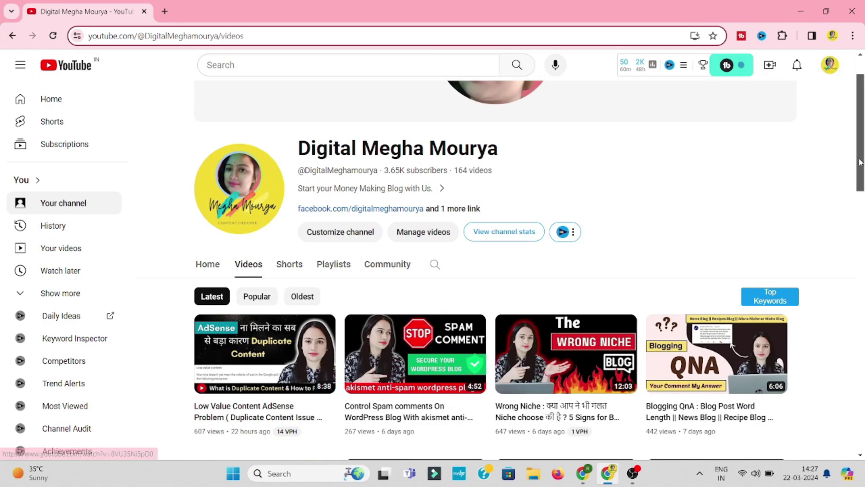
pyautogui.moveTo(860, 164); pyautogui.dragTo(856, 252)
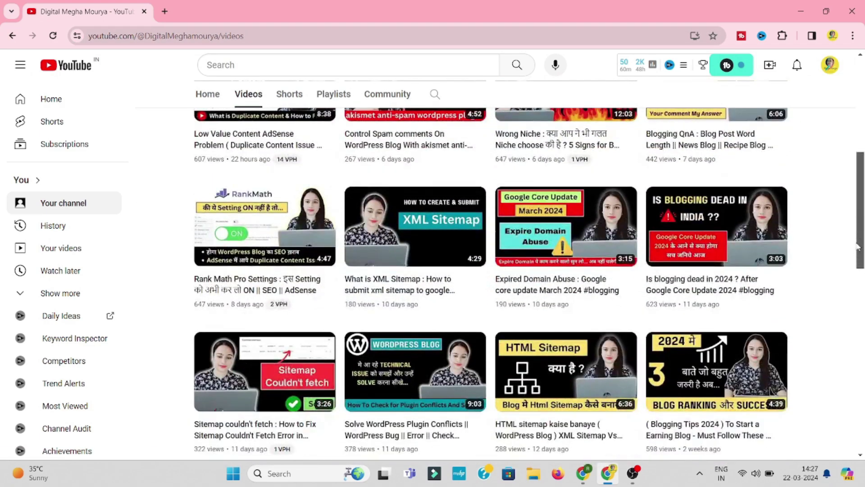
pyautogui.scroll(-6, 226, 355)
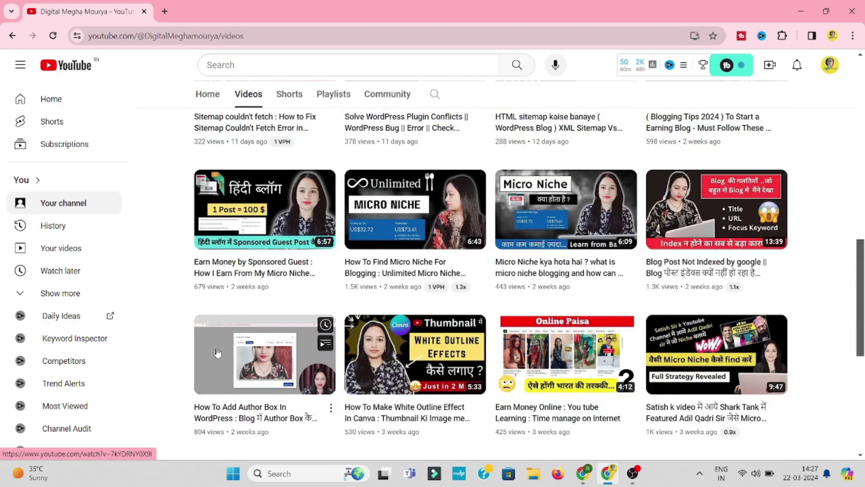
pyautogui.click(583, 473)
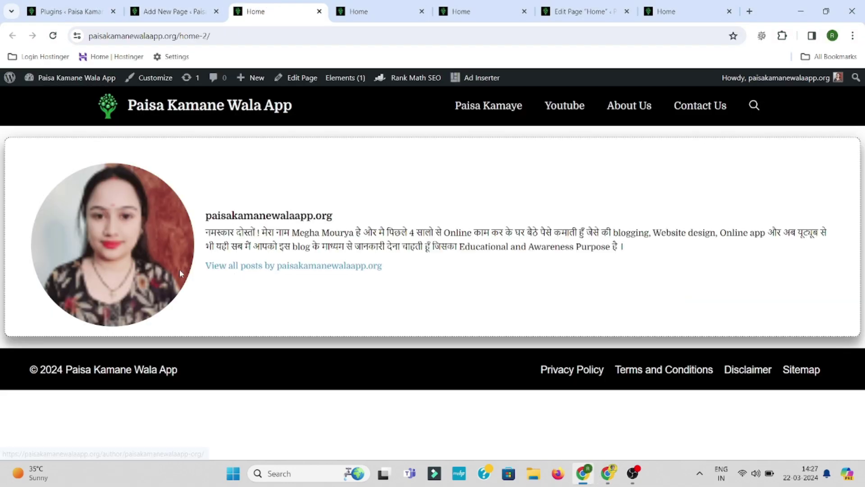
# Step: Open the About Author hook from the theme's Elements for editing and show its display rules
pyautogui.click(171, 11)
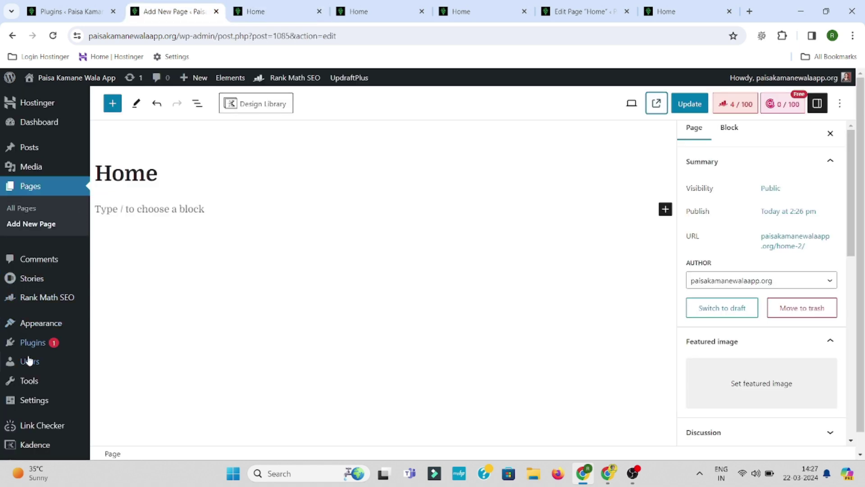
pyautogui.moveTo(45, 332)
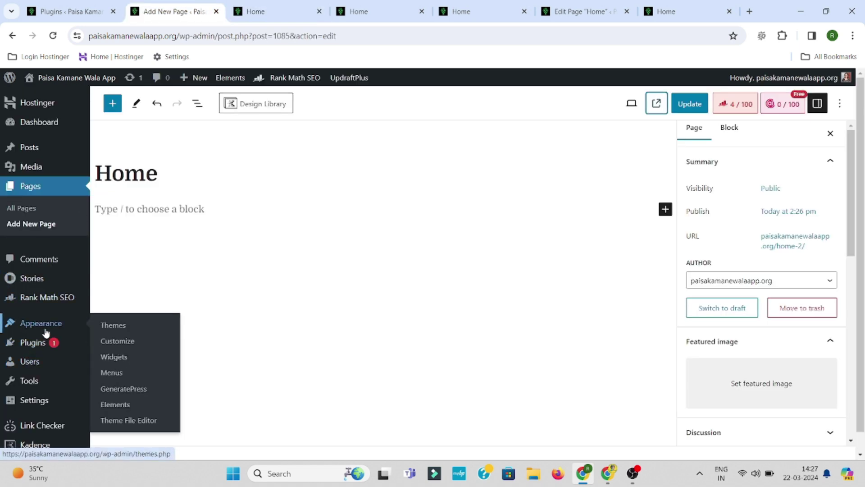
pyautogui.click(128, 407)
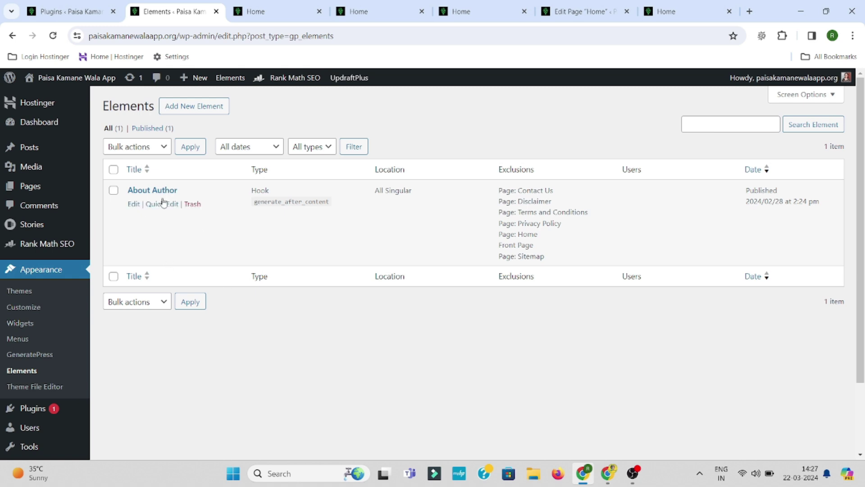
pyautogui.click(133, 205)
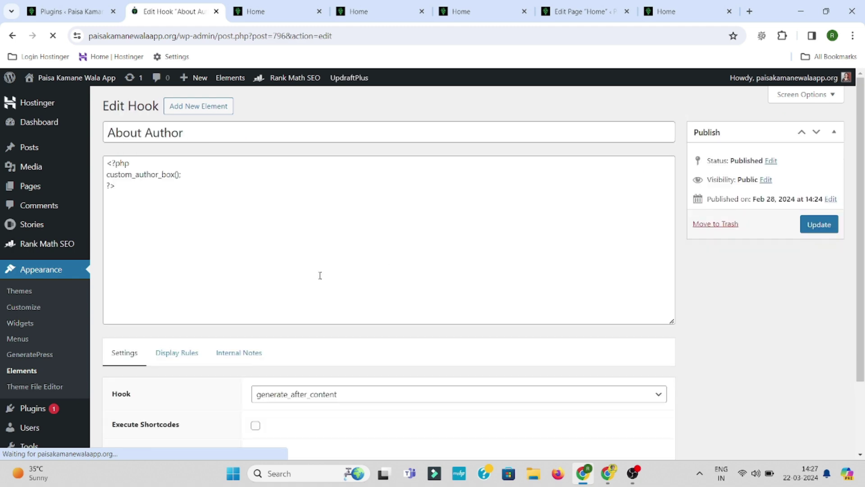
pyautogui.scroll(-2, 278, 240)
pyautogui.scroll(-1, 281, 241)
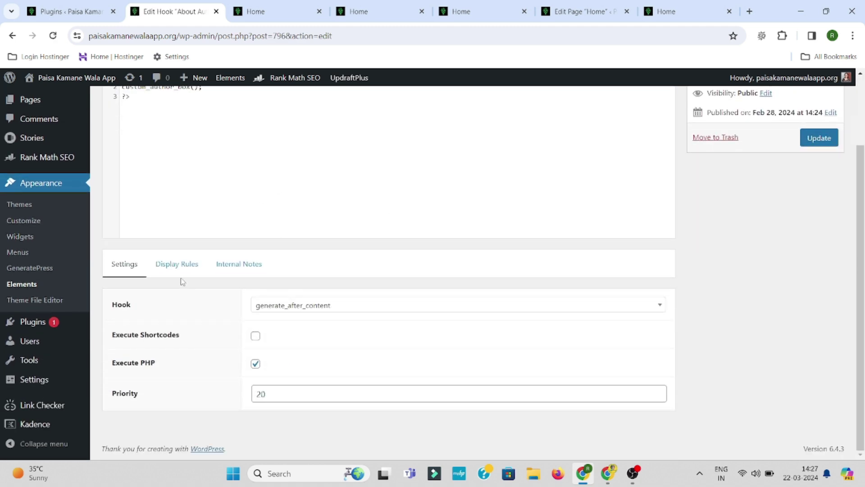
pyautogui.click(177, 264)
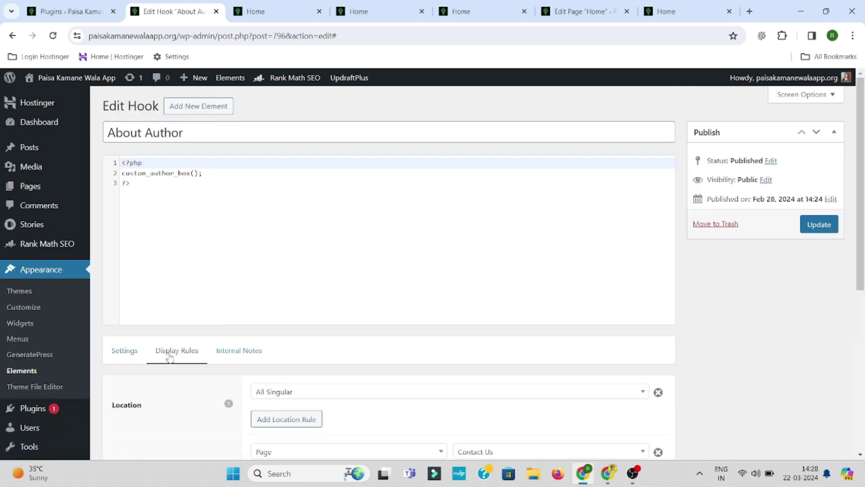
# Step: Examine the hook's location and exclusion rules and compare them with the author box on the live Home page
pyautogui.scroll(-1, 372, 357)
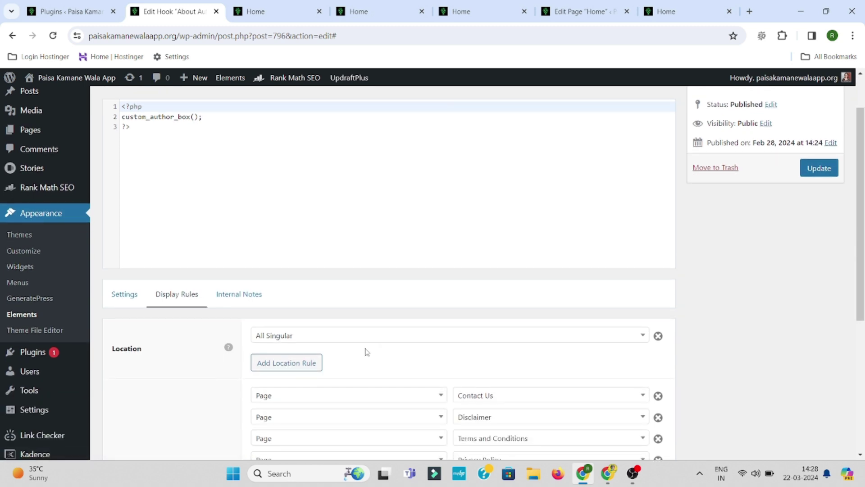
pyautogui.scroll(-1, 365, 350)
pyautogui.scroll(-3, 413, 344)
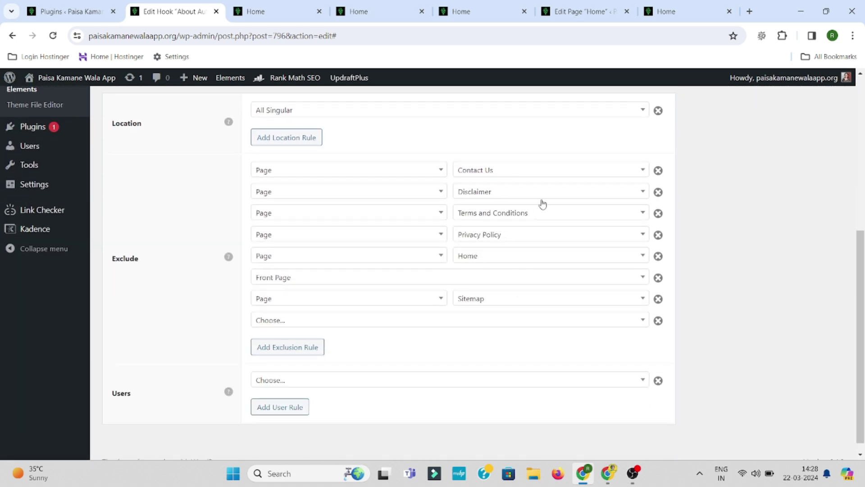
pyautogui.click(255, 11)
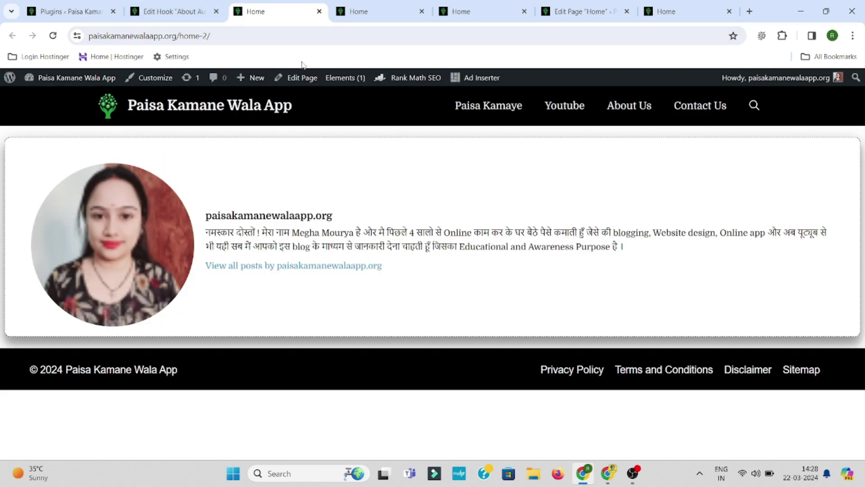
pyautogui.click(184, 14)
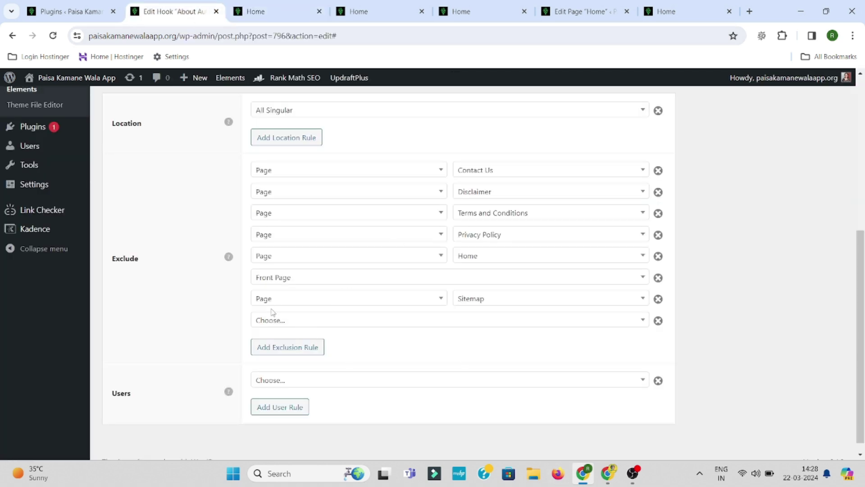
# Step: Set the empty exclusion rule of the About Author hook to Page and the newly published Home page
pyautogui.click(276, 324)
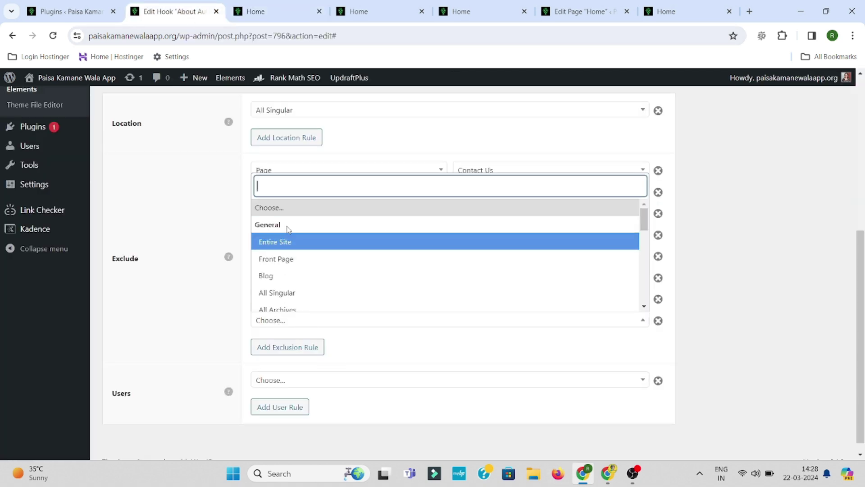
pyautogui.scroll(-5, 334, 305)
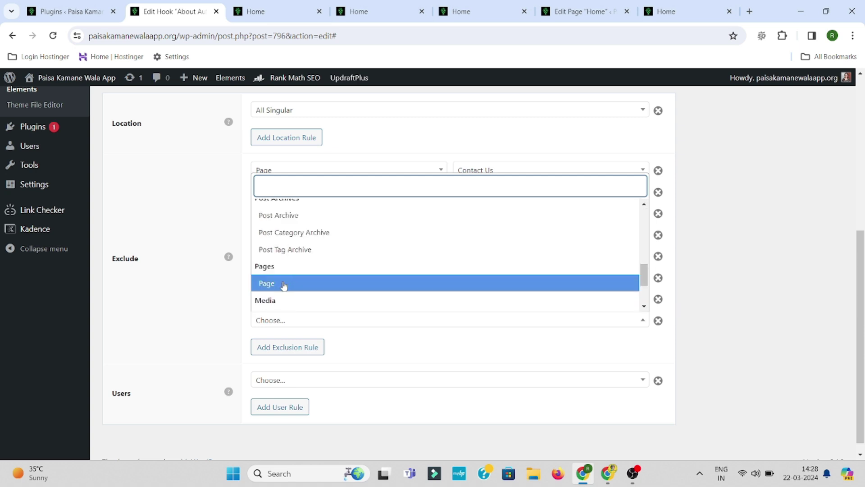
pyautogui.click(284, 284)
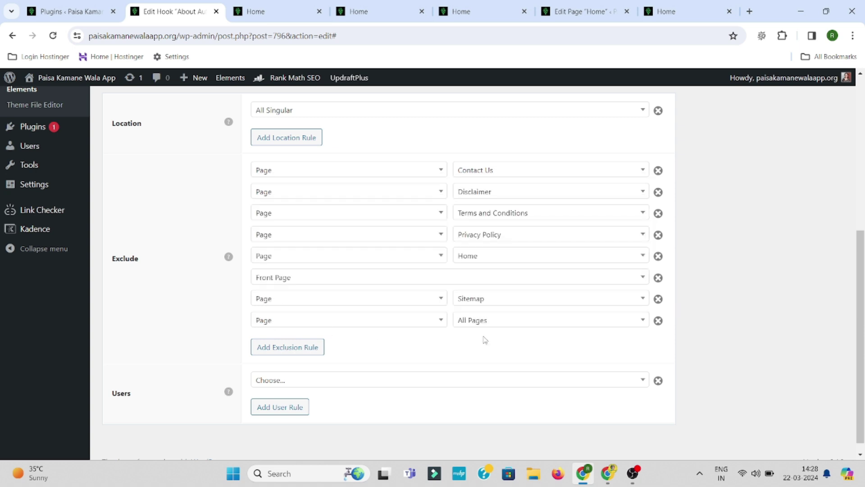
pyautogui.click(494, 321)
pyautogui.scroll(-2, 496, 251)
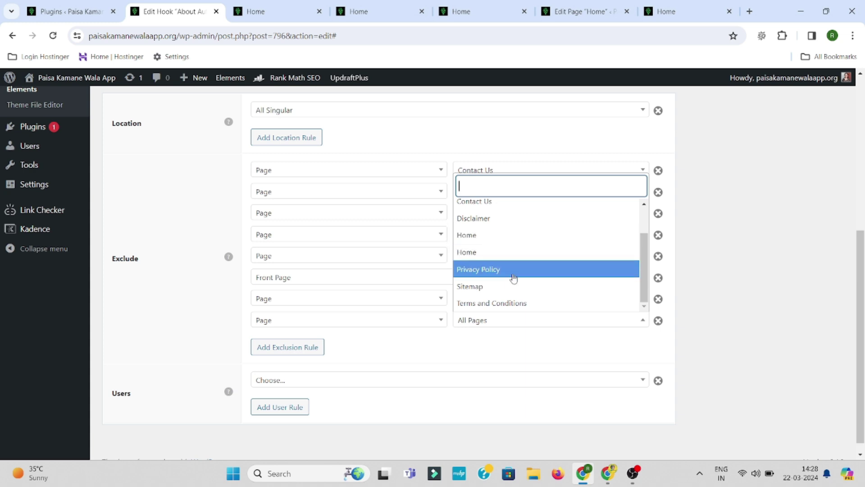
pyautogui.click(502, 253)
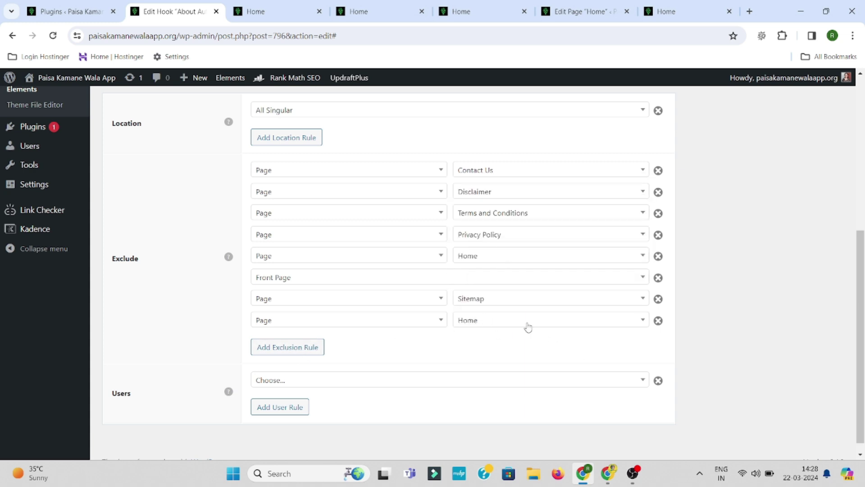
pyautogui.scroll(-1, 585, 316)
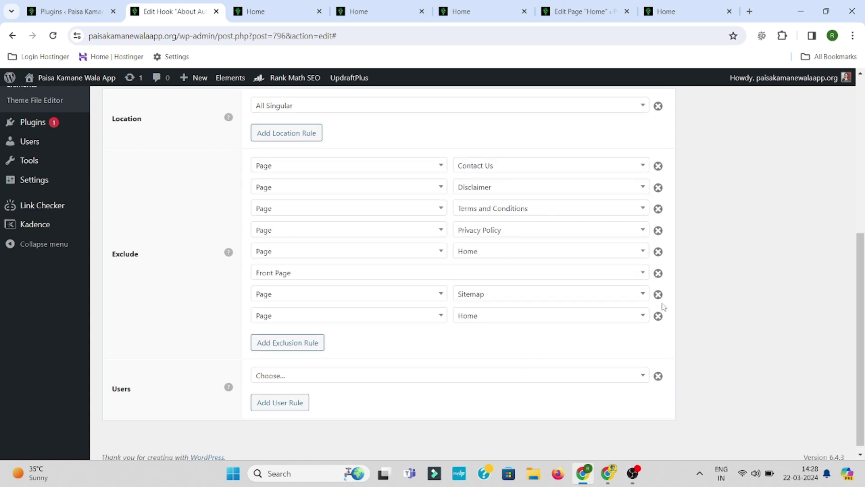
pyautogui.click(467, 317)
pyautogui.click(474, 277)
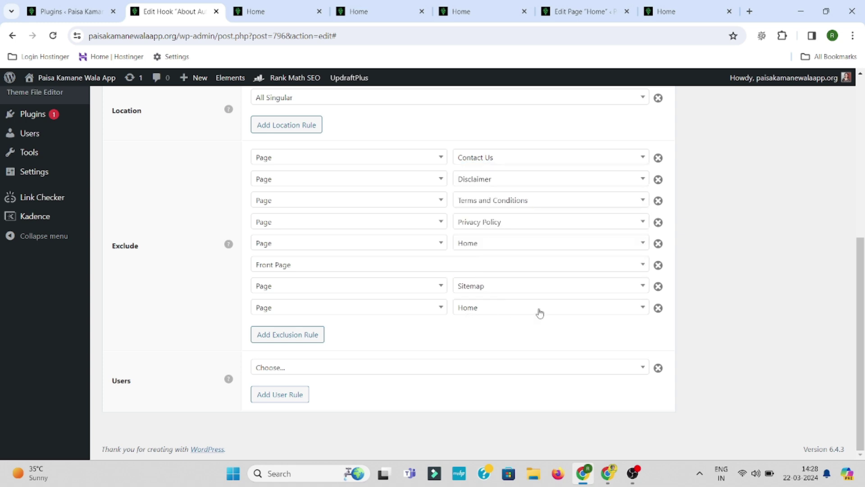
# Step: Update the About Author hook and reload the live Home page to check the author box
pyautogui.scroll(7, 540, 313)
pyautogui.click(819, 225)
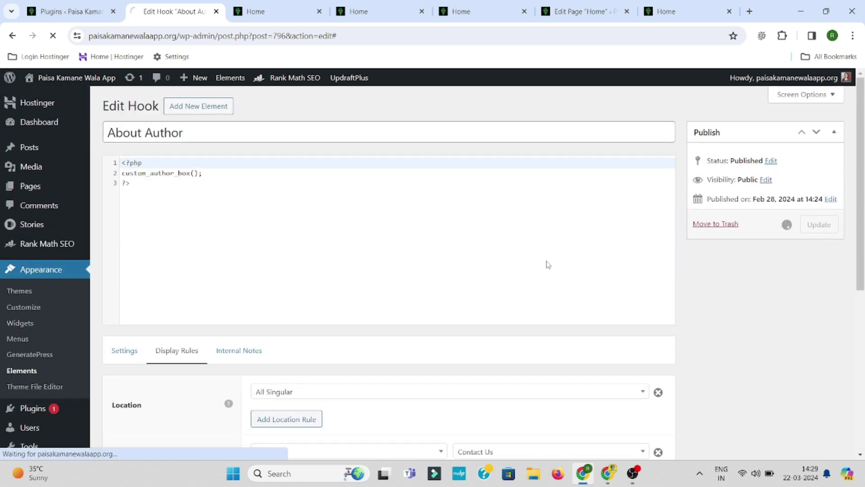
pyautogui.click(261, 11)
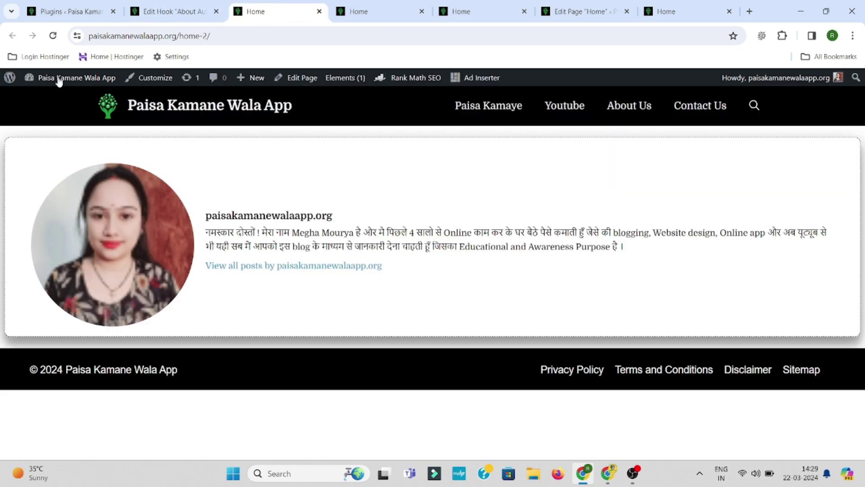
pyautogui.click(58, 36)
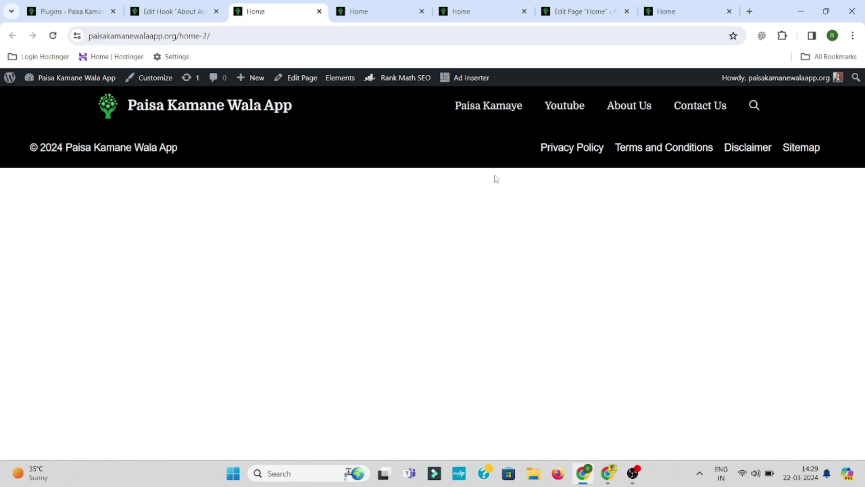
# Step: Open the newly published Home page, not the current front page, for editing from the list of all pages
pyautogui.click(175, 6)
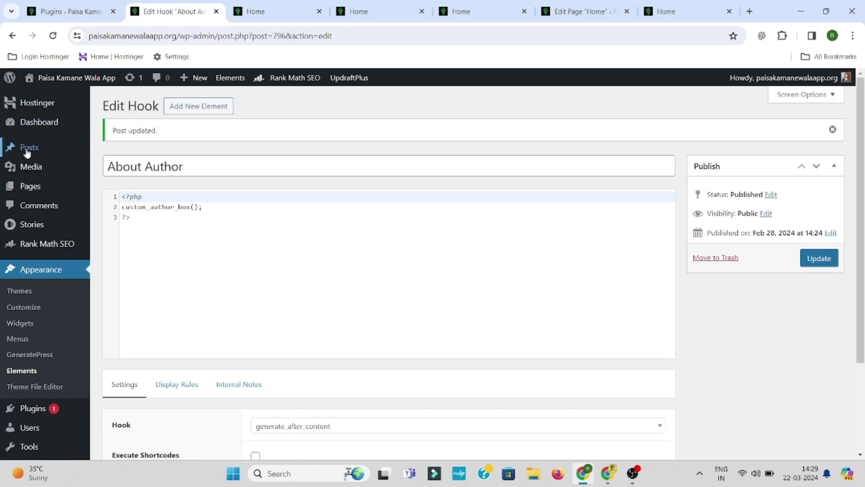
pyautogui.moveTo(28, 153)
pyautogui.moveTo(89, 185)
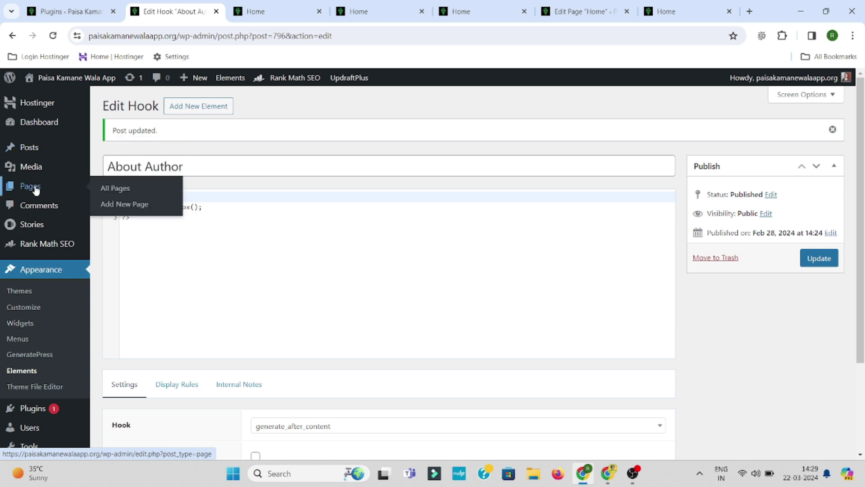
pyautogui.click(109, 189)
pyautogui.scroll(-3, 132, 351)
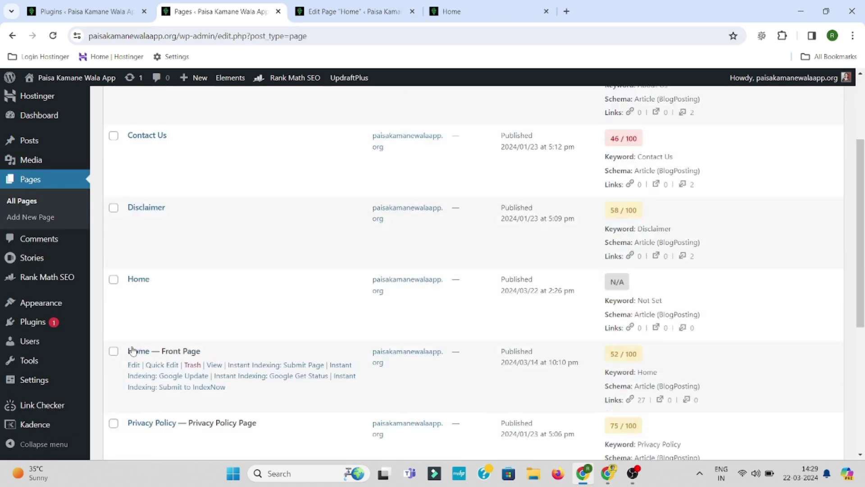
pyautogui.scroll(-1, 132, 350)
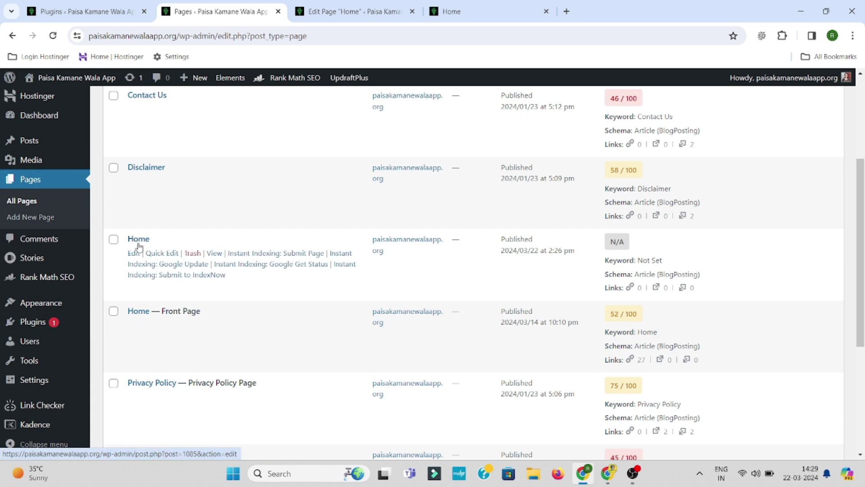
pyautogui.click(132, 253)
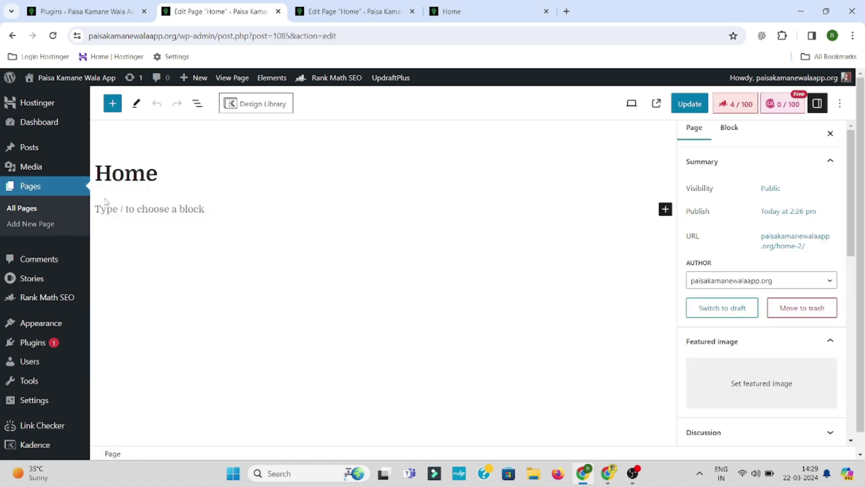
# Step: Examine the existing live home page's hero section and compare its illustration with the blank page editor and the empty Canva design
pyautogui.click(451, 11)
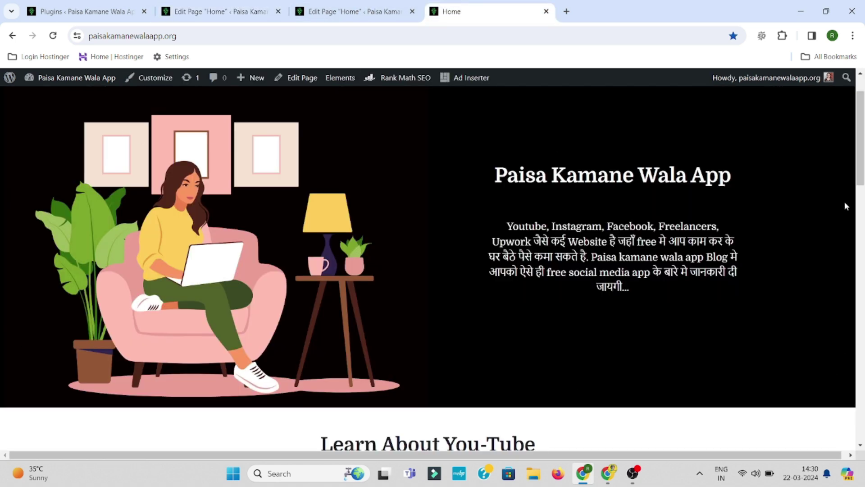
pyautogui.click(207, 12)
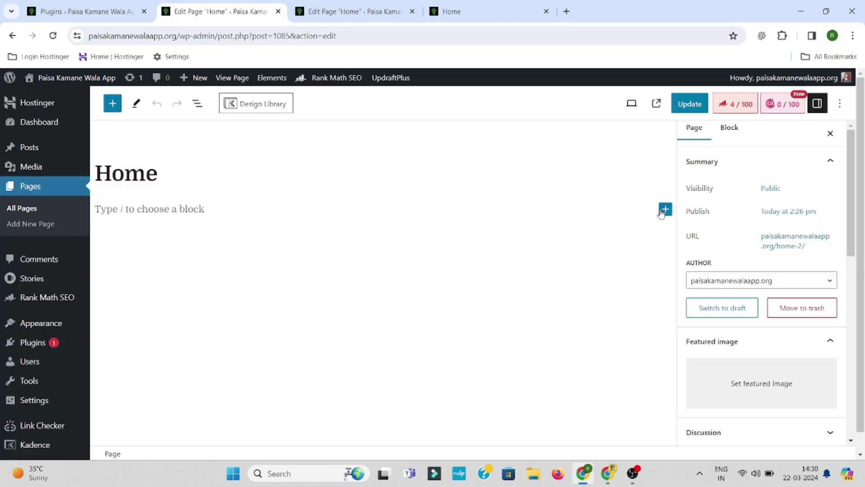
pyautogui.click(451, 11)
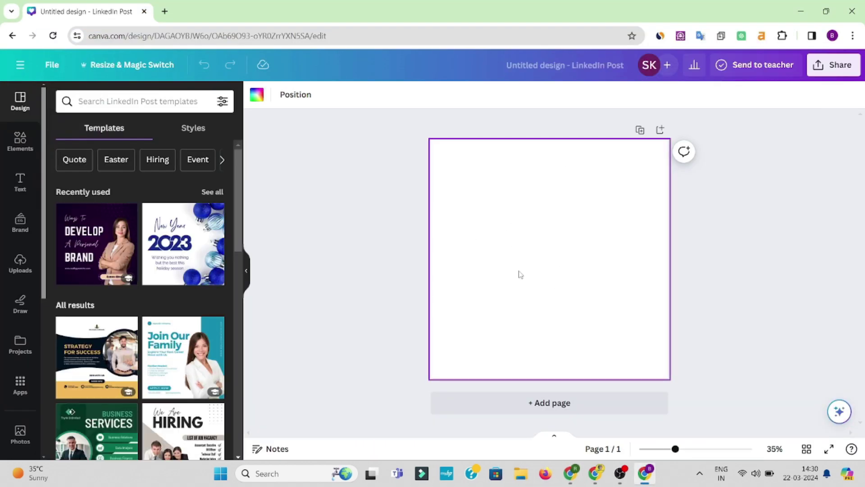
pyautogui.click(571, 473)
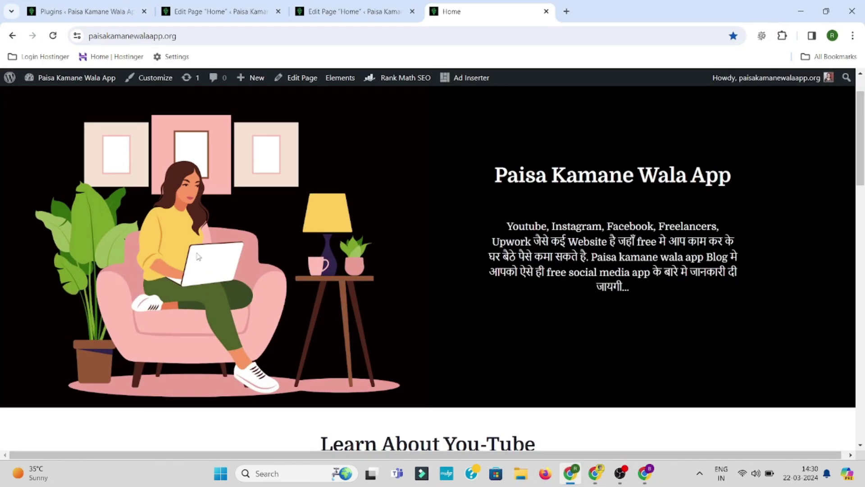
pyautogui.click(644, 472)
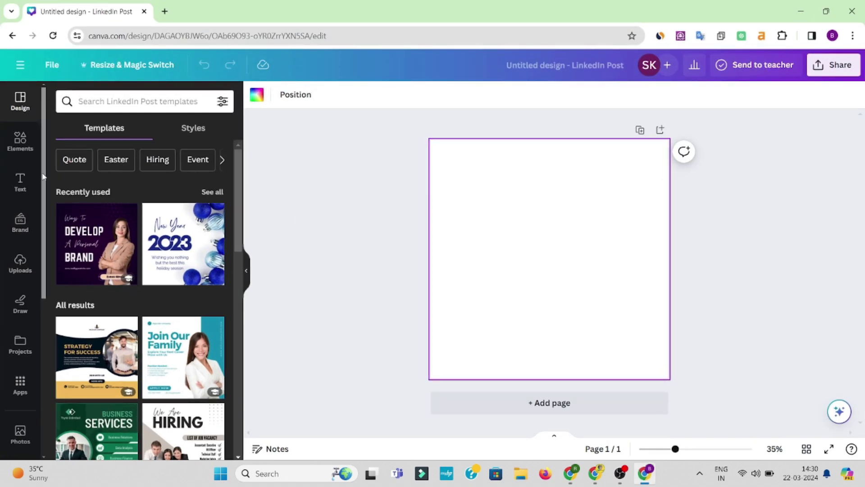
pyautogui.click(571, 473)
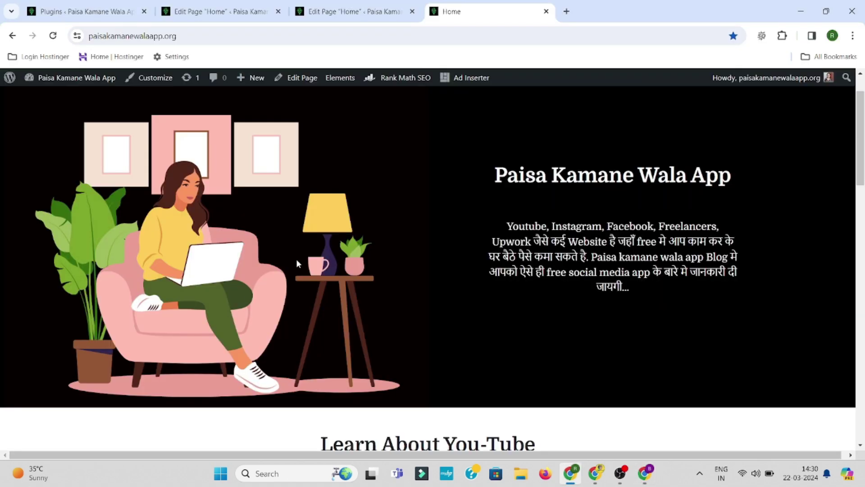
# Step: Switch to Canva, search the elements for "anime girl in office" and browse all matching graphics
pyautogui.click(644, 473)
pyautogui.click(114, 102)
pyautogui.write('anime girl in office')
pyautogui.press('Return')
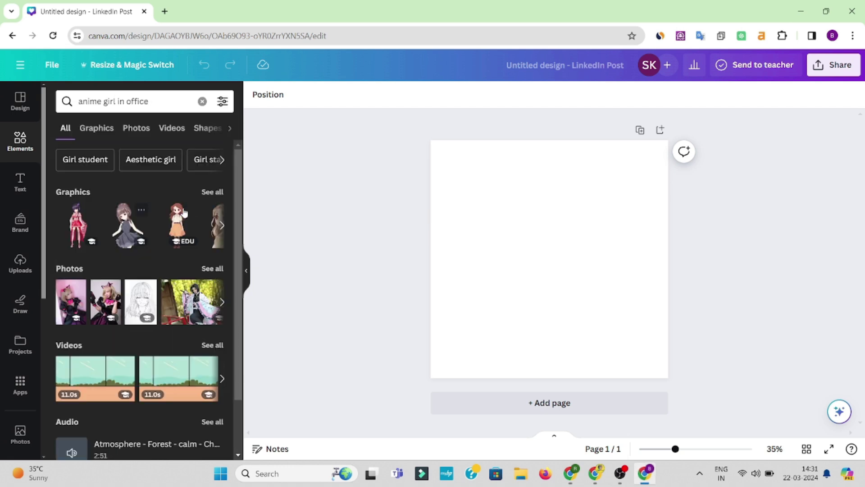
pyautogui.click(215, 193)
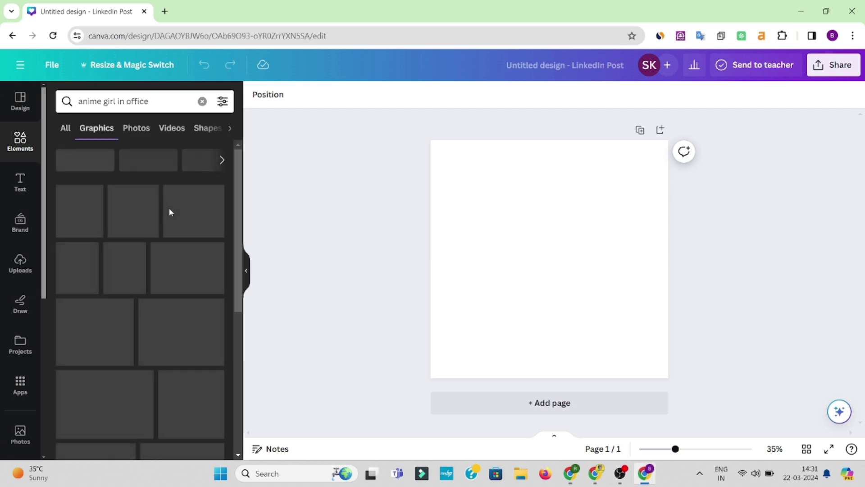
pyautogui.scroll(-2, 158, 287)
pyautogui.scroll(-5, 158, 287)
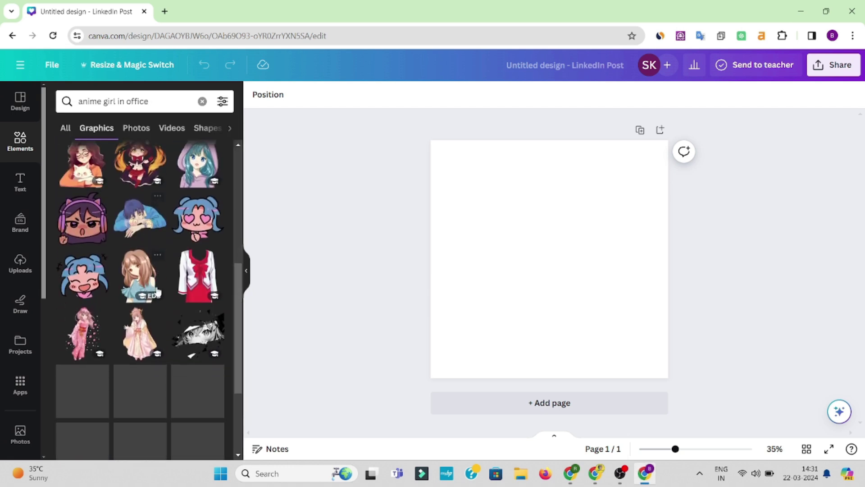
# Step: Refine the search to "anime girl in office with laptop" and browse photos for "animation girl in office with laptop"
pyautogui.click(170, 104)
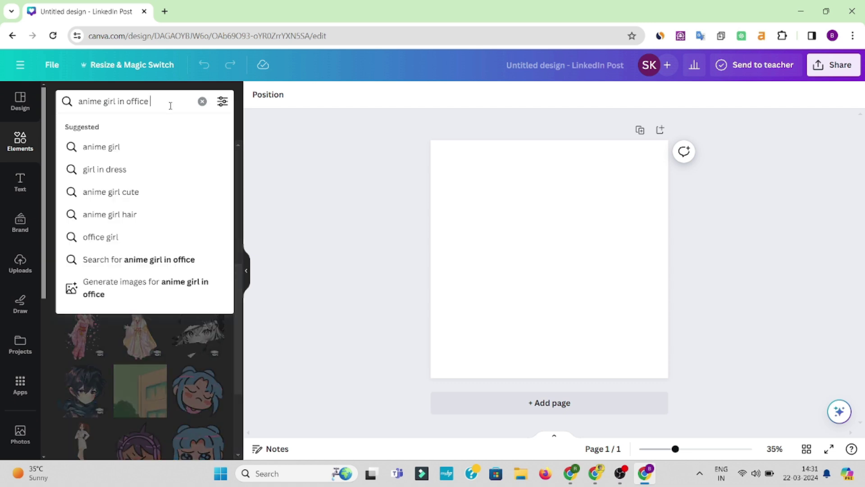
pyautogui.write('with laptop')
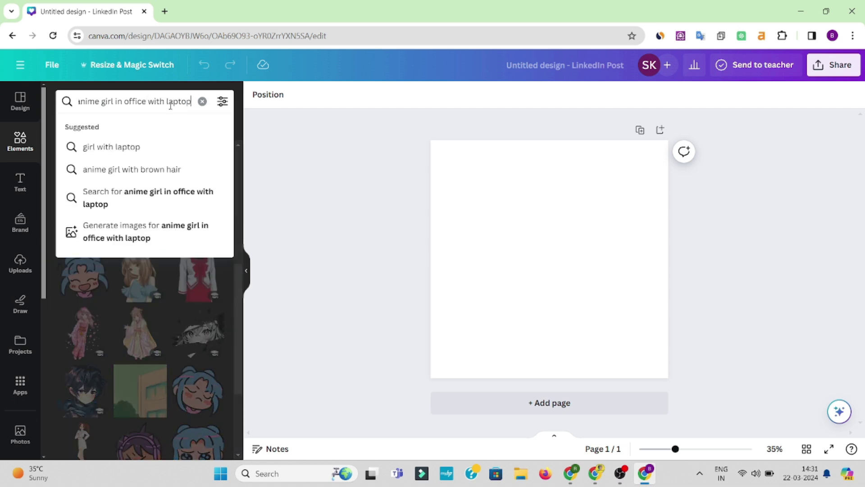
pyautogui.press('Return')
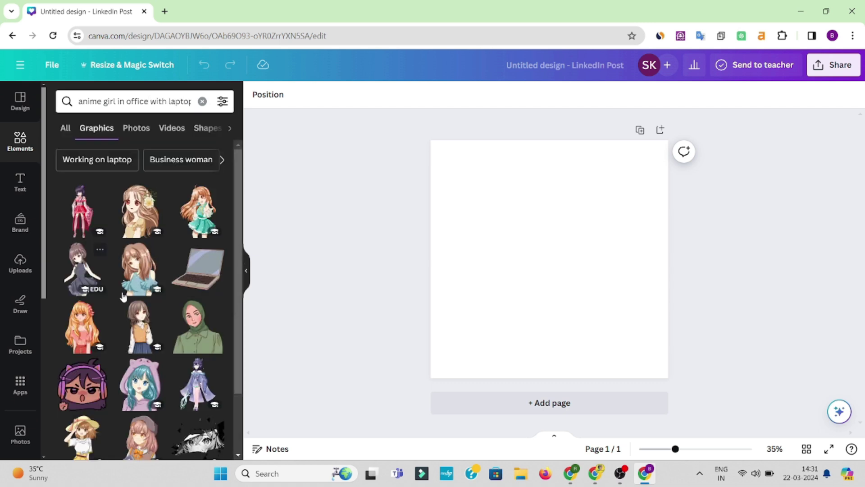
pyautogui.scroll(-2, 128, 294)
pyautogui.scroll(2, 131, 225)
pyautogui.click(136, 128)
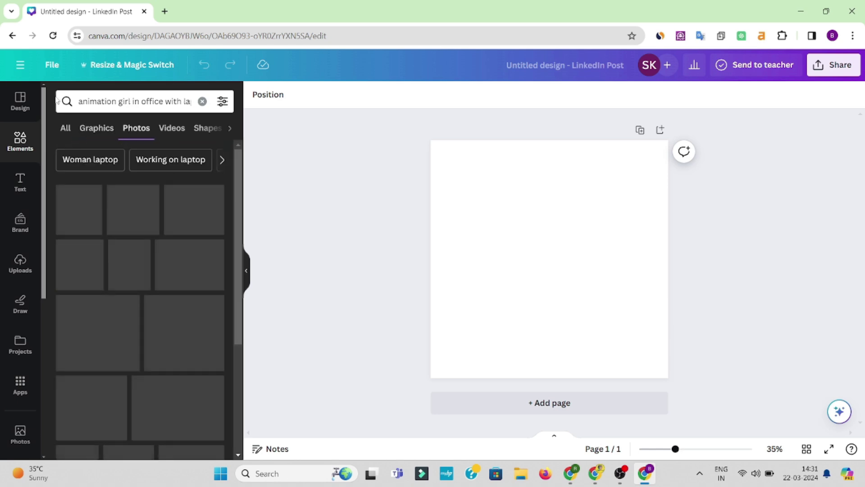
pyautogui.scroll(-5, 104, 258)
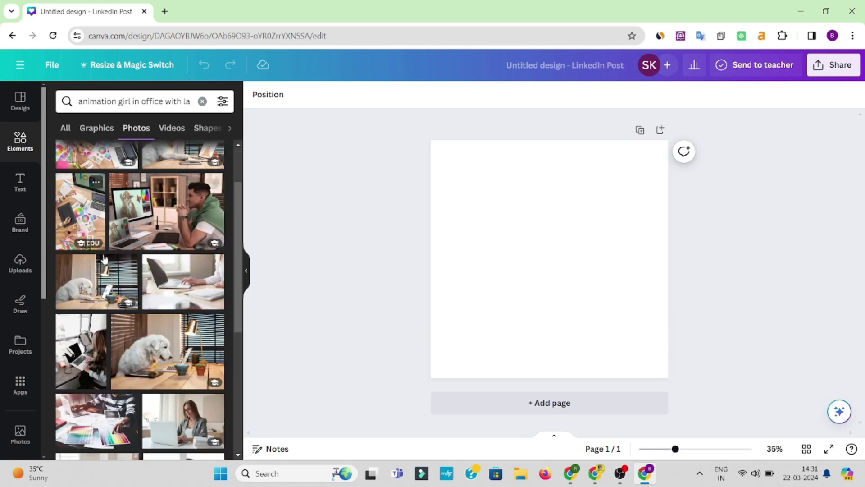
# Step: Replace the element search with "girl with laptop"
pyautogui.click(104, 100)
pyautogui.hotkey('ctrl', 'a')
pyautogui.press('BackSpace')
pyautogui.write('g')
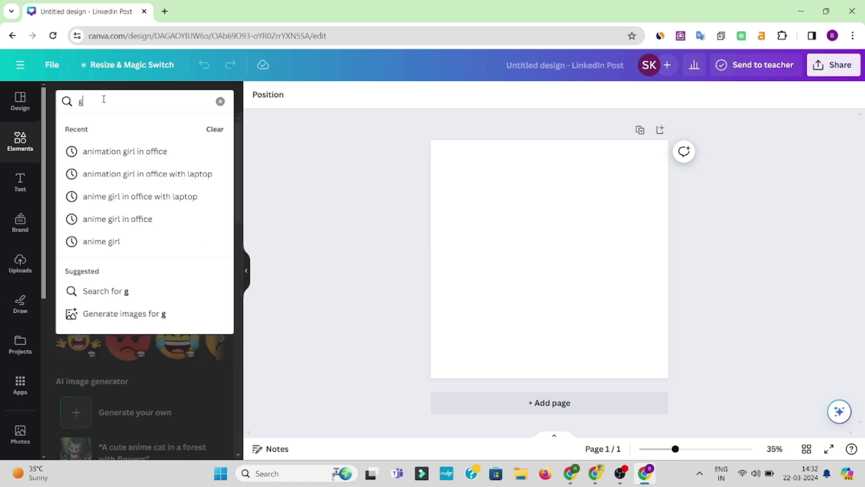
pyautogui.write('irl wi')
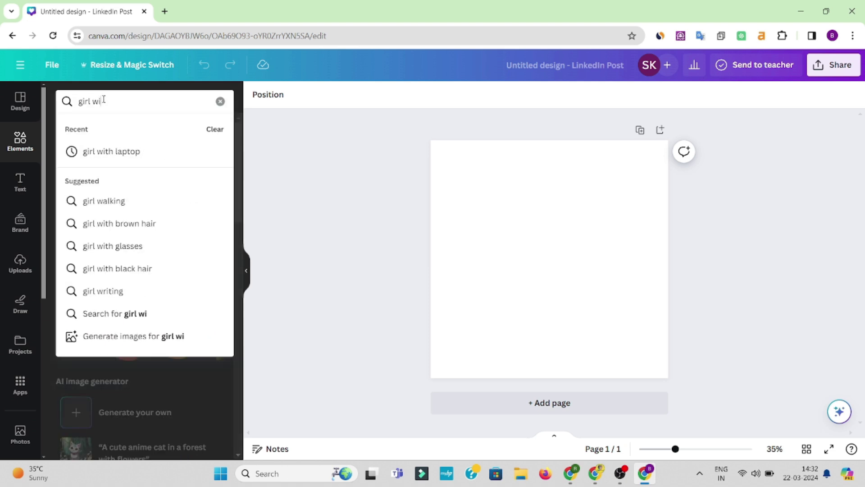
pyautogui.write('th laptop')
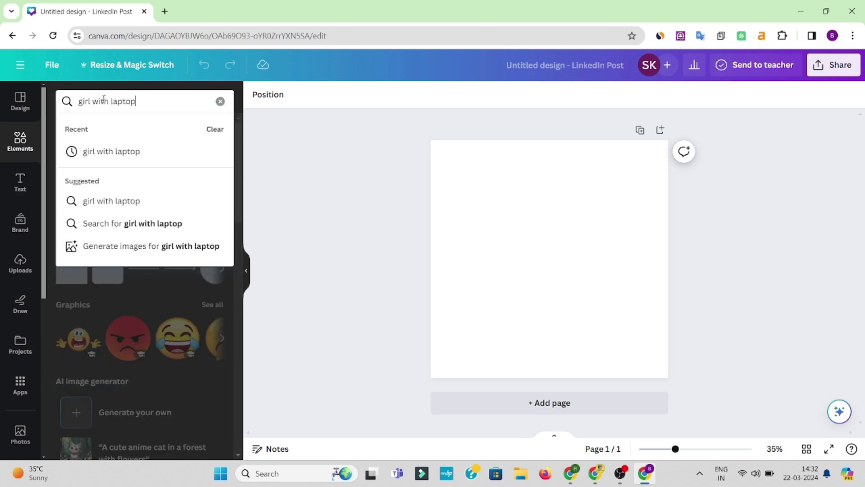
pyautogui.press('Return')
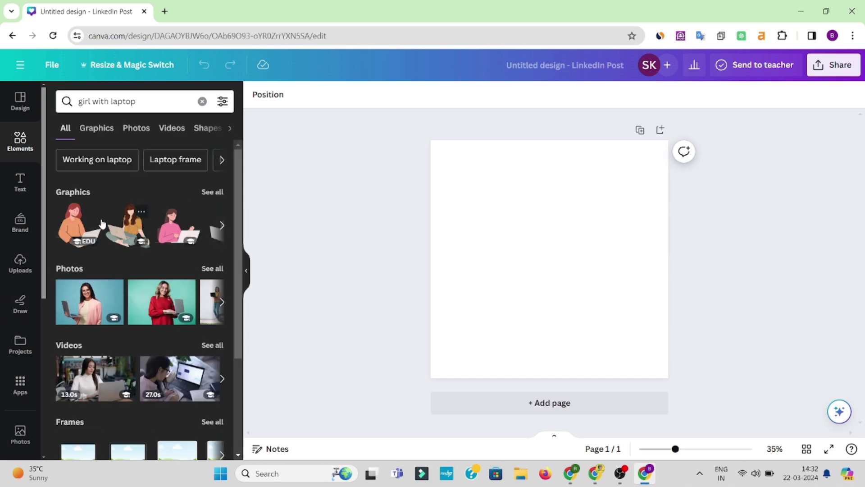
# Step: Browse all graphics for the search and show the full Magic recommendations for the woman working at a desk
pyautogui.click(212, 192)
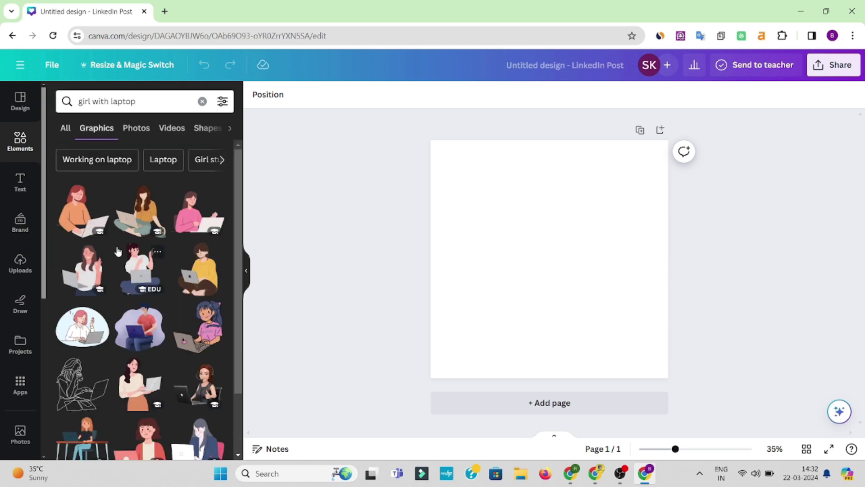
pyautogui.scroll(-10, 103, 329)
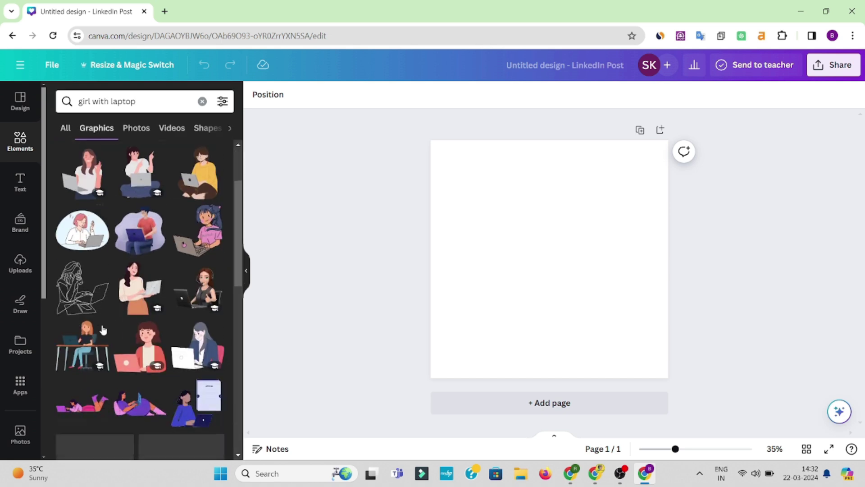
pyautogui.click(104, 329)
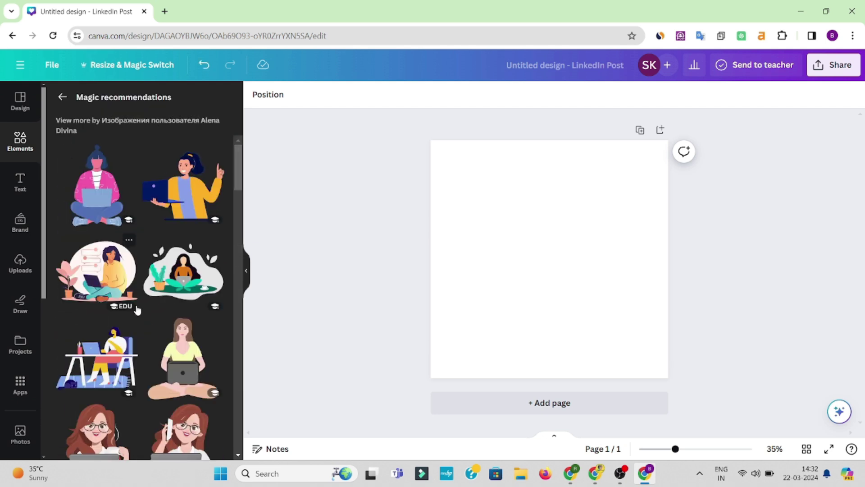
# Step: Add the illustration of a cross-legged girl with a laptop and plant, and enlarge it to nearly the full design width
pyautogui.click(180, 289)
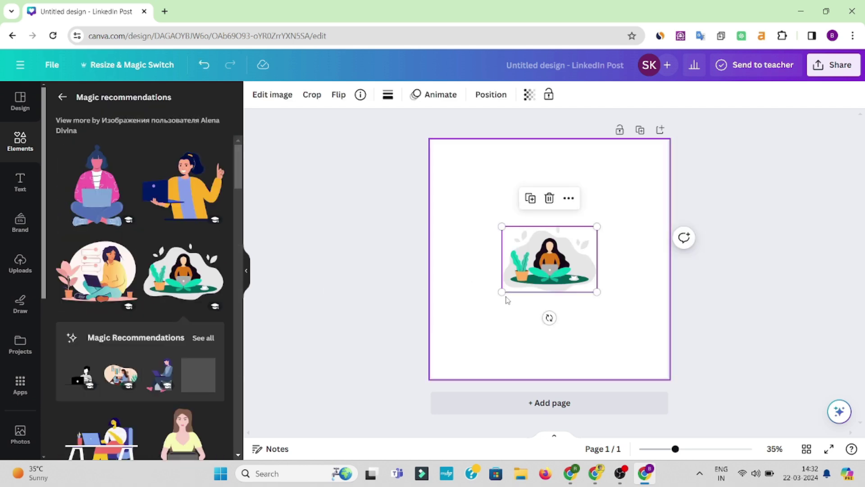
pyautogui.moveTo(502, 293); pyautogui.dragTo(447, 342)
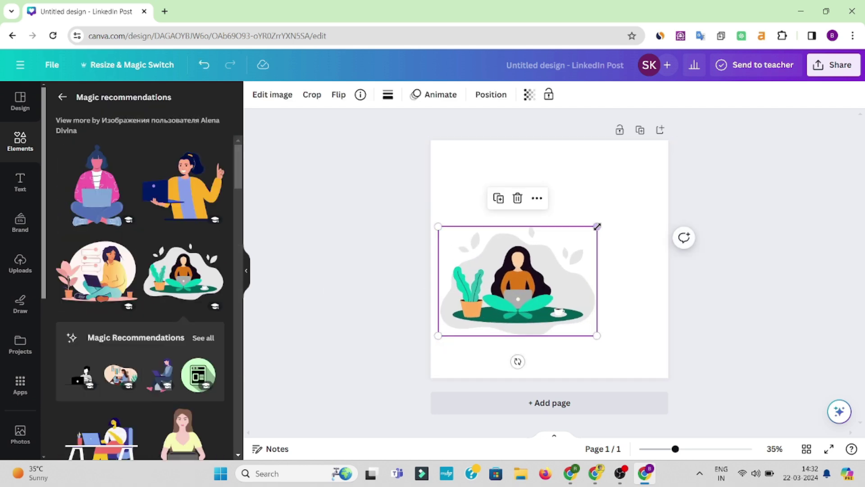
pyautogui.moveTo(597, 226); pyautogui.dragTo(669, 175)
pyautogui.click(693, 283)
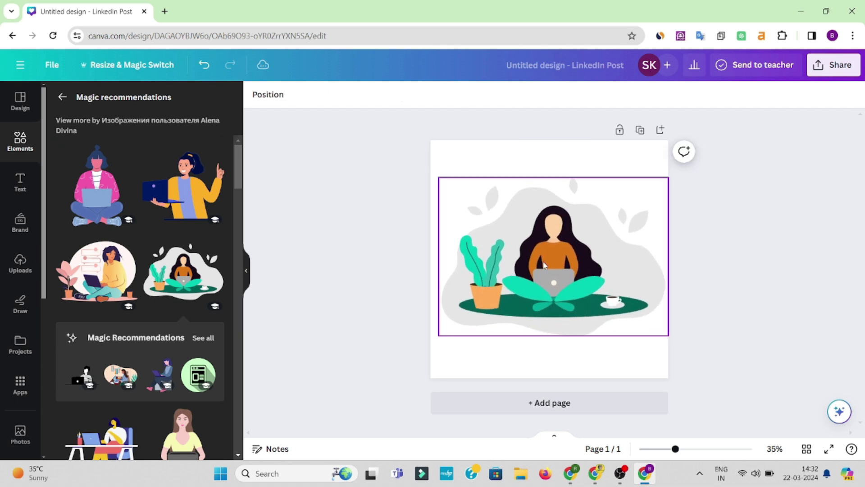
# Step: Browse the recommendations for a girl sitting on an armchair with a laptop and delete the placed cross-legged girl illustration
pyautogui.scroll(-4, 113, 273)
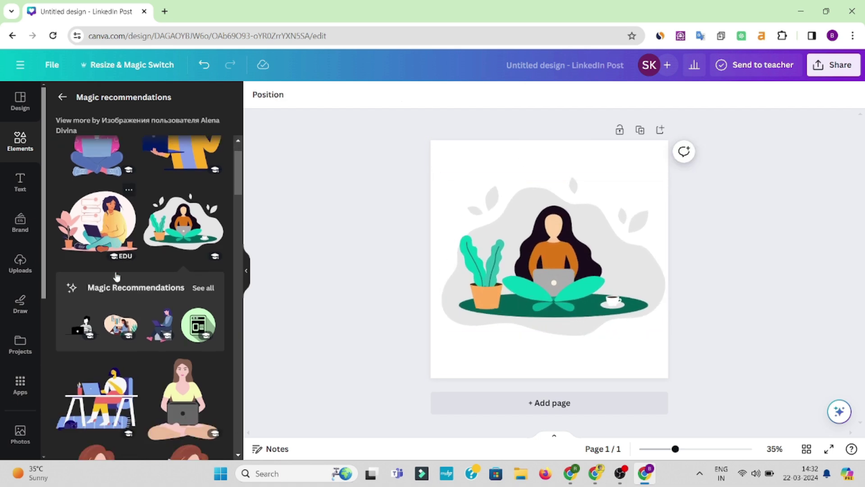
pyautogui.scroll(-3, 105, 267)
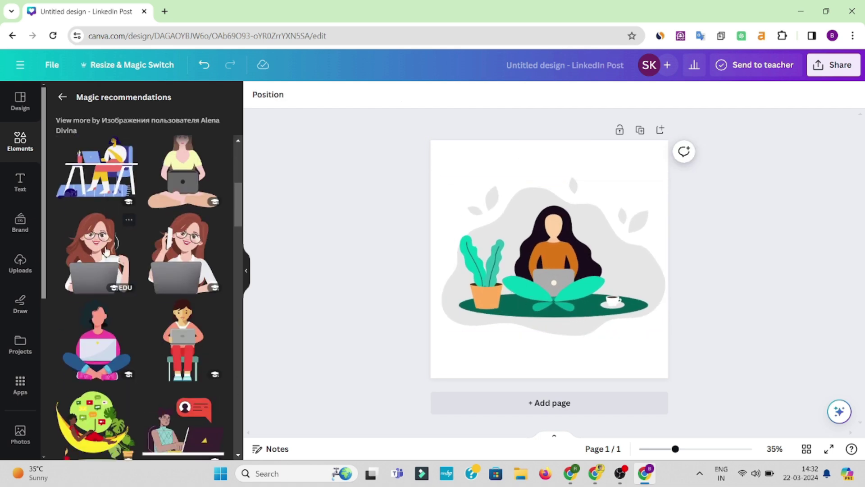
pyautogui.scroll(-4, 95, 258)
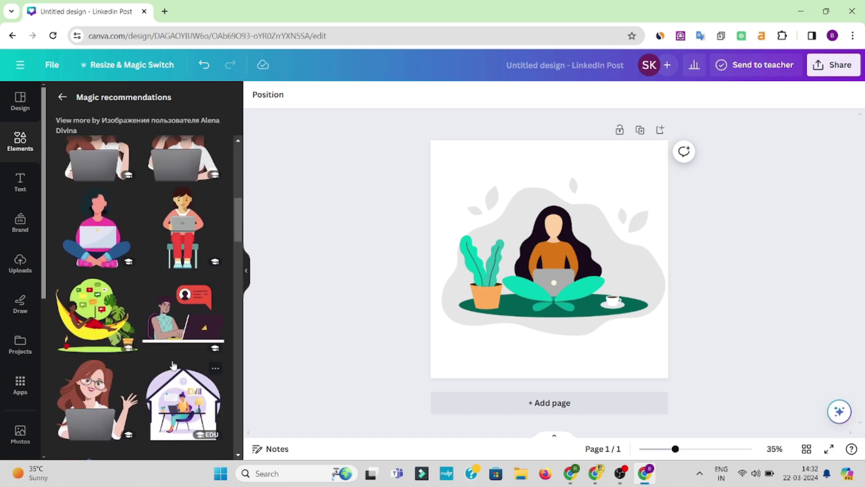
pyautogui.scroll(-7, 172, 359)
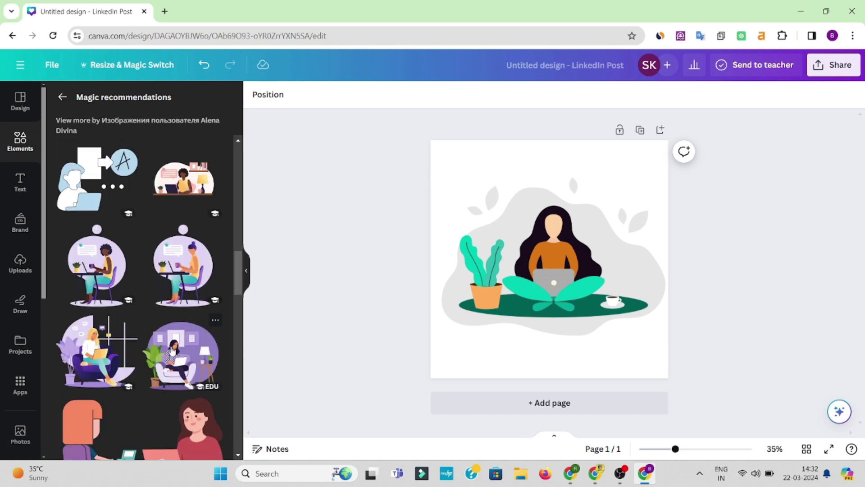
pyautogui.scroll(-1, 185, 364)
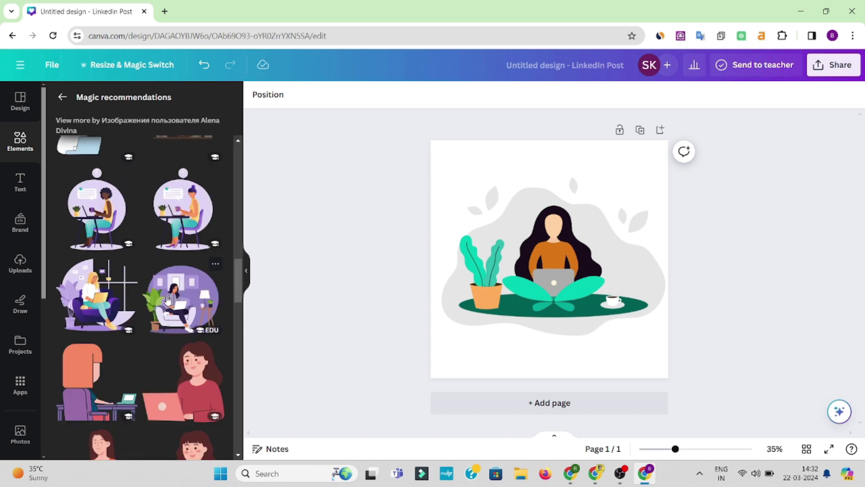
pyautogui.click(550, 252)
pyautogui.click(552, 149)
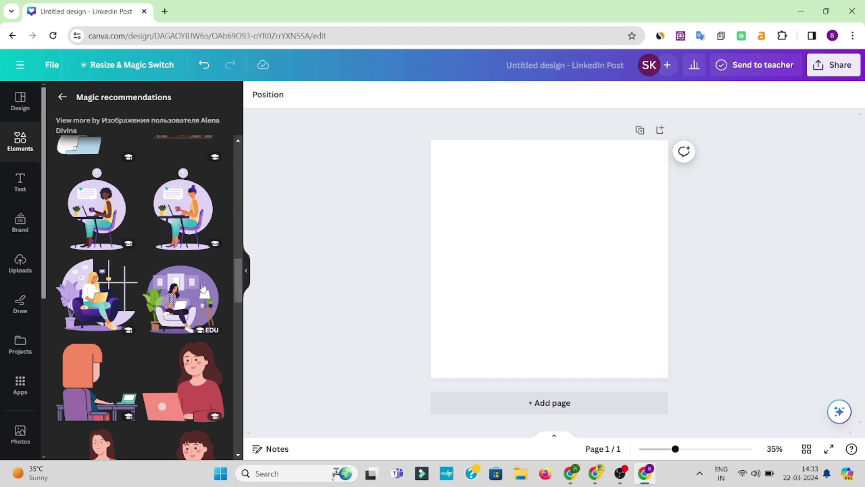
# Step: Add the purple illustration of a girl with a laptop on an armchair and enlarge it to nearly the full design width
pyautogui.click(202, 287)
pyautogui.moveTo(499, 305); pyautogui.dragTo(439, 362)
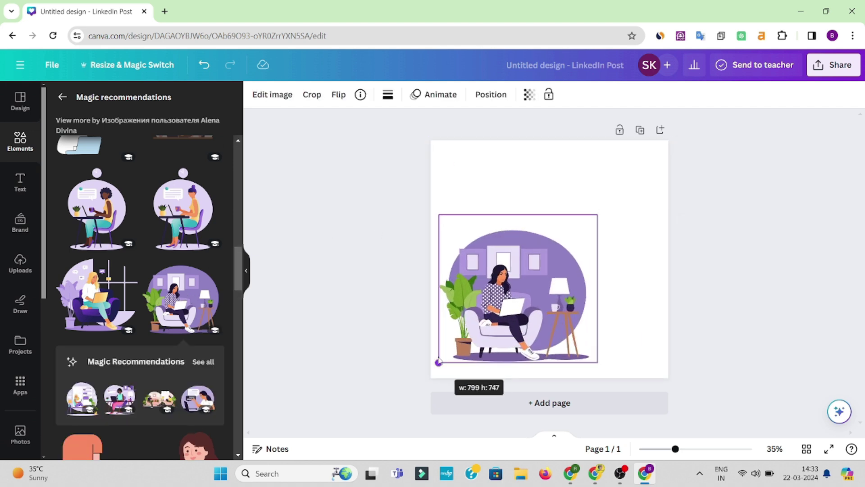
pyautogui.moveTo(599, 215); pyautogui.dragTo(655, 163)
pyautogui.click(663, 172)
pyautogui.click(582, 239)
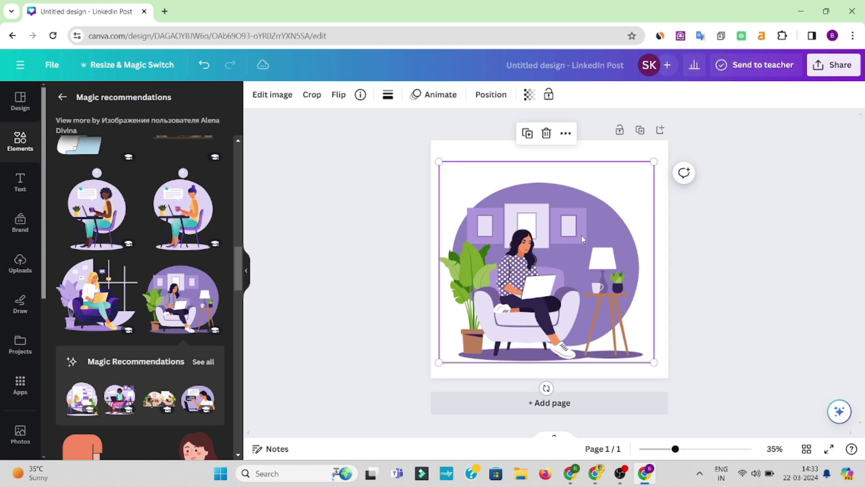
# Step: Set the design's PNG download to use a transparent background
pyautogui.click(833, 65)
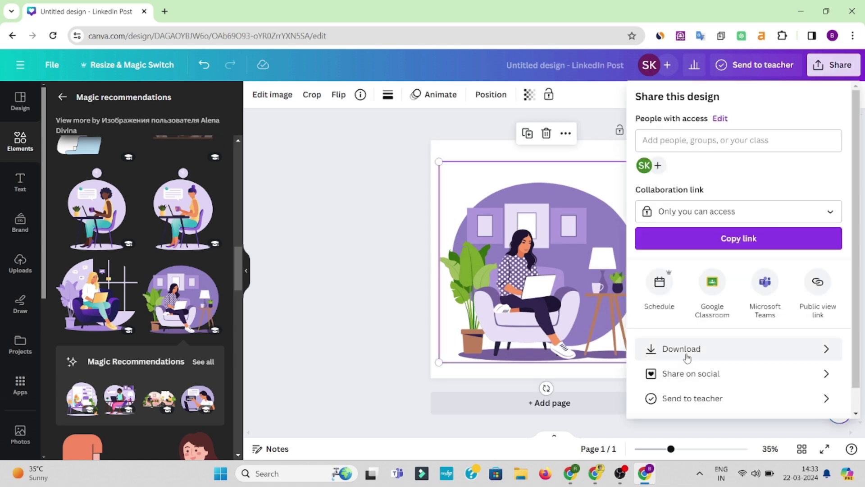
pyautogui.click(685, 355)
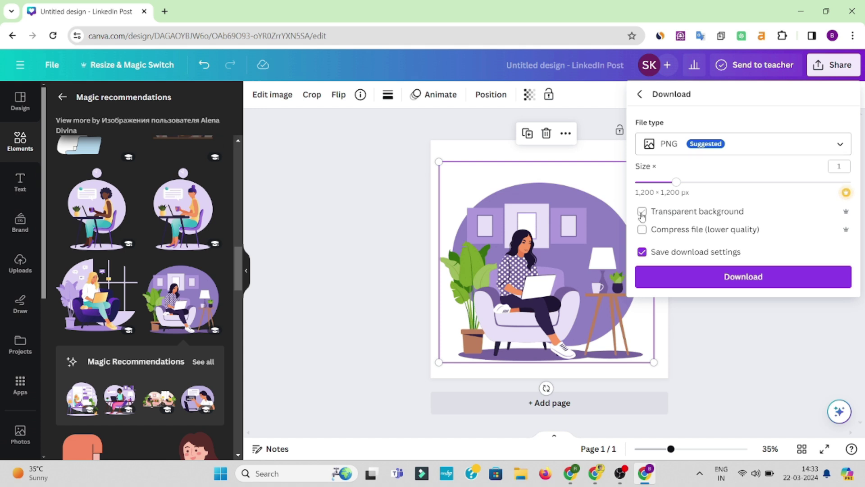
pyautogui.click(739, 279)
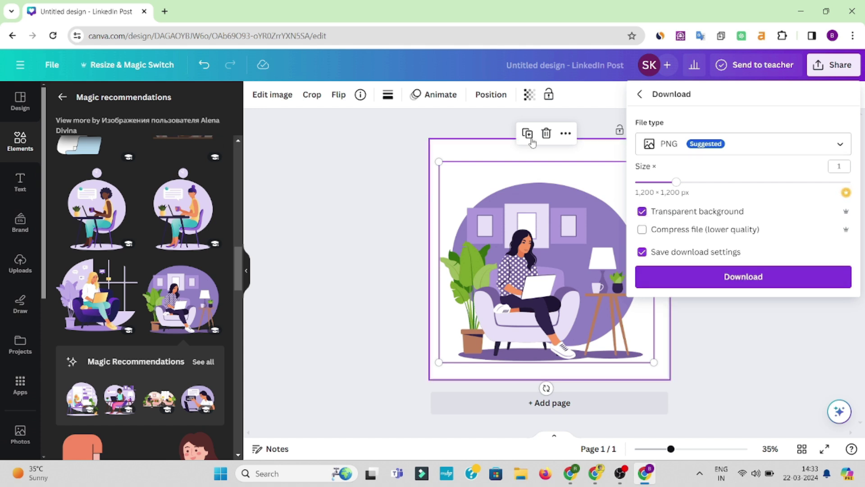
# Step: Name the design "image" and download it as a PNG with a transparent background
pyautogui.click(575, 70)
pyautogui.write('image')
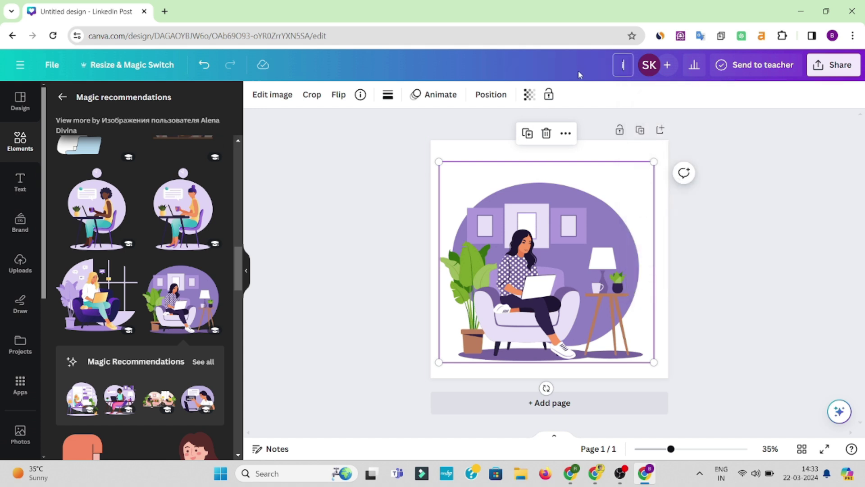
pyautogui.click(789, 151)
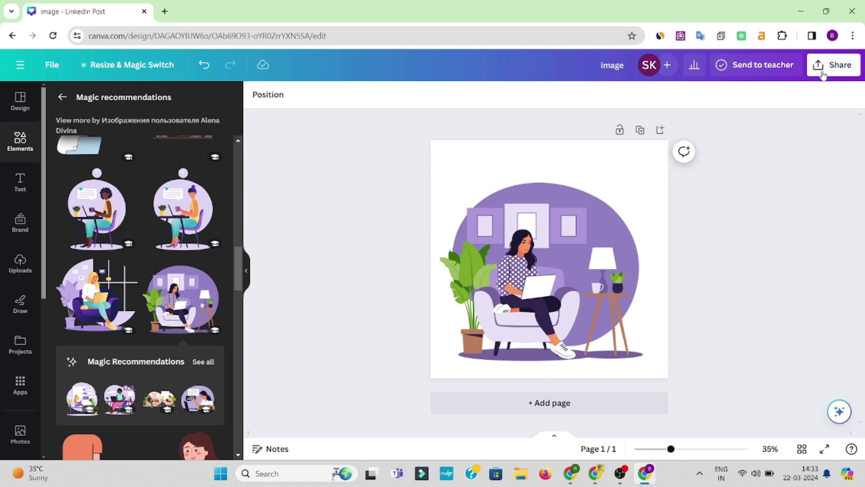
pyautogui.click(834, 64)
pyautogui.click(722, 349)
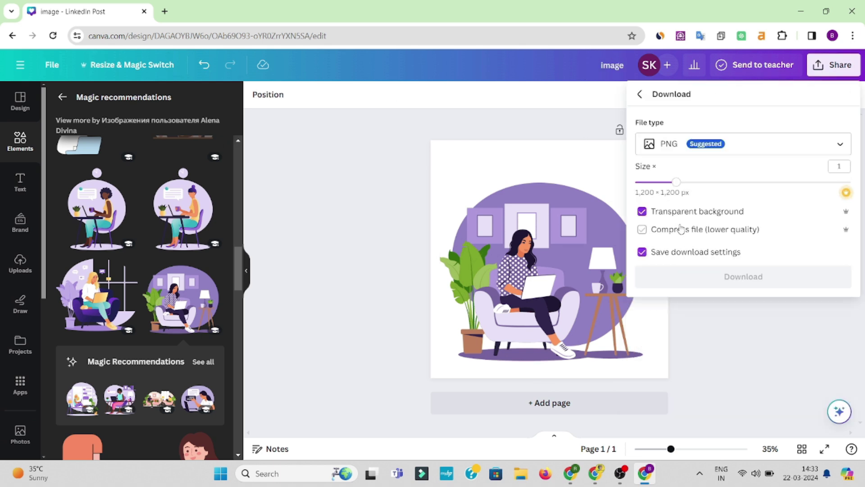
pyautogui.click(755, 279)
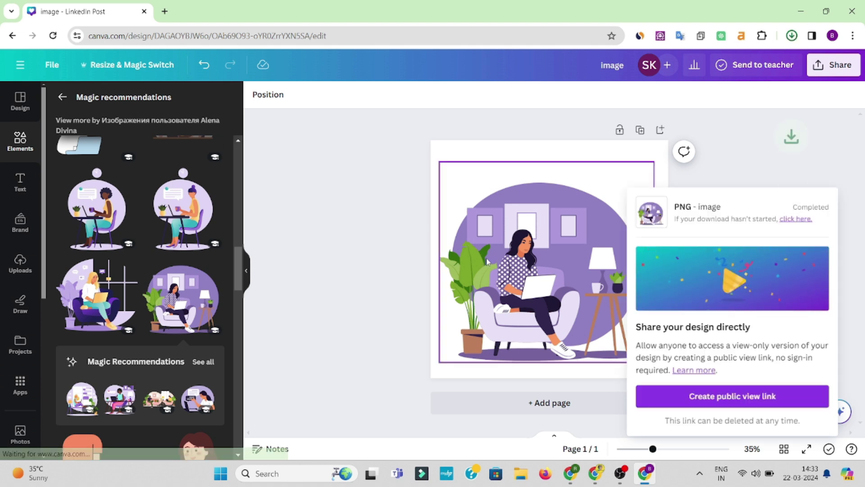
# Step: Switch to the WordPress editor of the Home page and insert a Kadence Row Layout block below the title
pyautogui.click(570, 473)
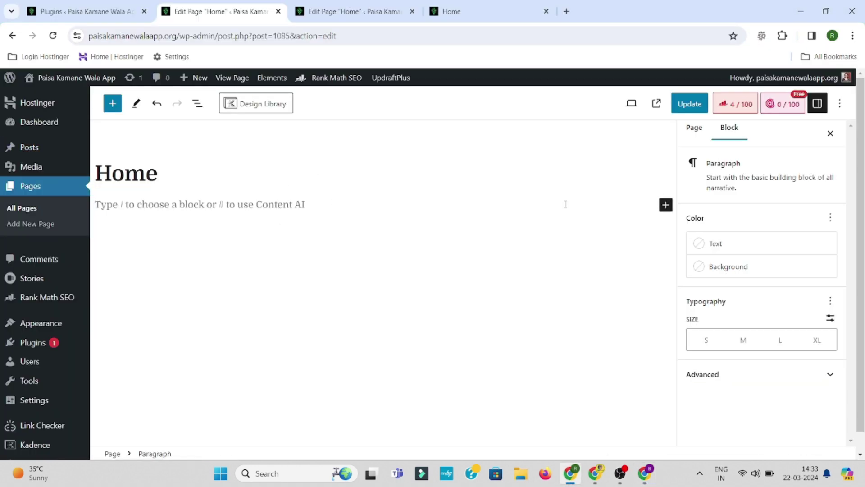
pyautogui.click(666, 205)
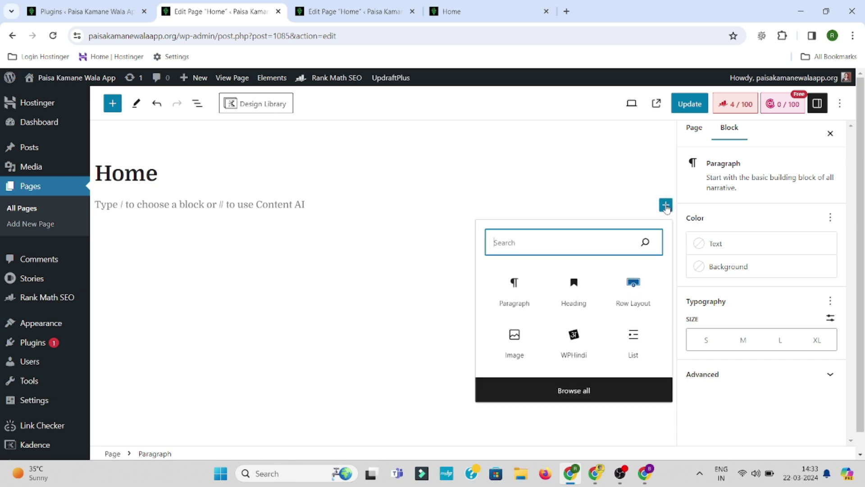
pyautogui.write('row')
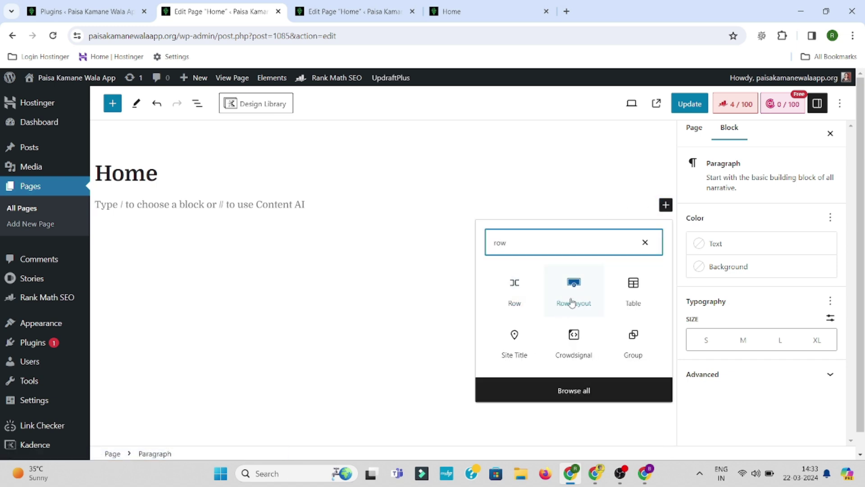
pyautogui.click(571, 303)
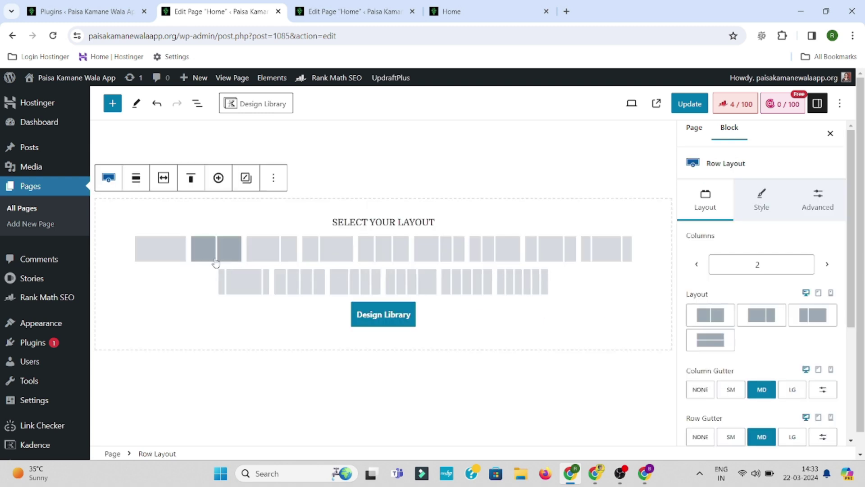
# Step: Browse the page templates and Hero patterns in the Kadence Design Library, and close it without inserting a design
pyautogui.click(371, 317)
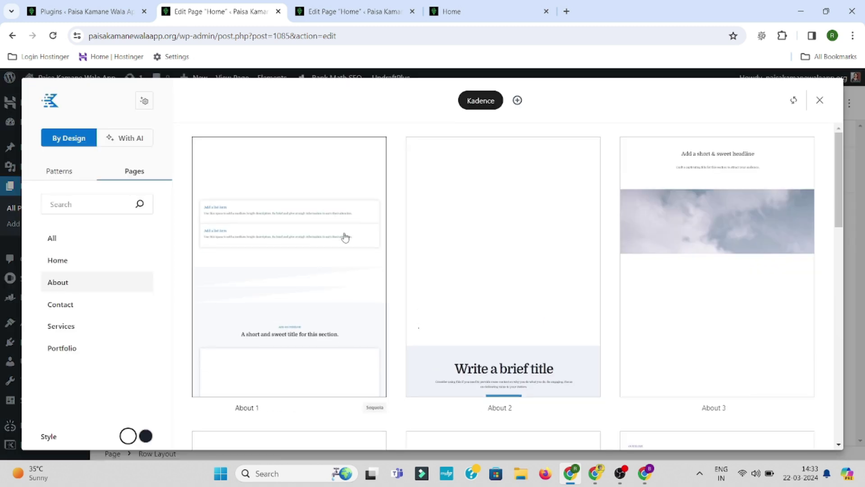
pyautogui.scroll(-3, 502, 315)
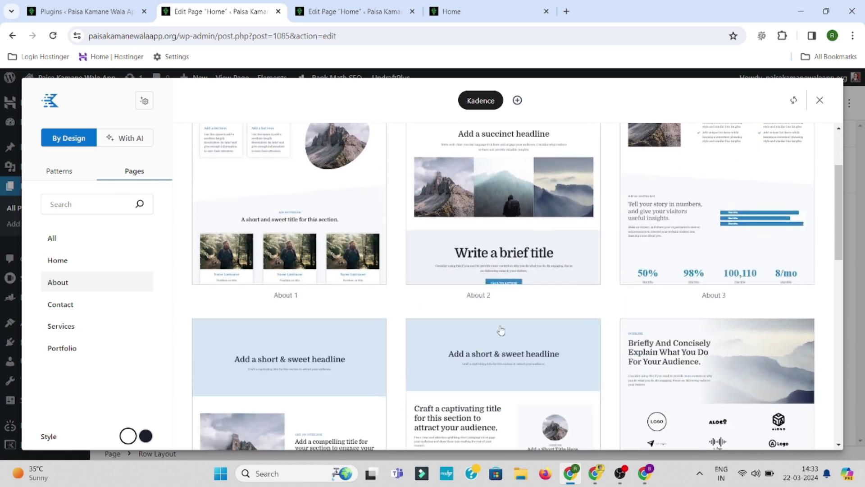
pyautogui.click(51, 172)
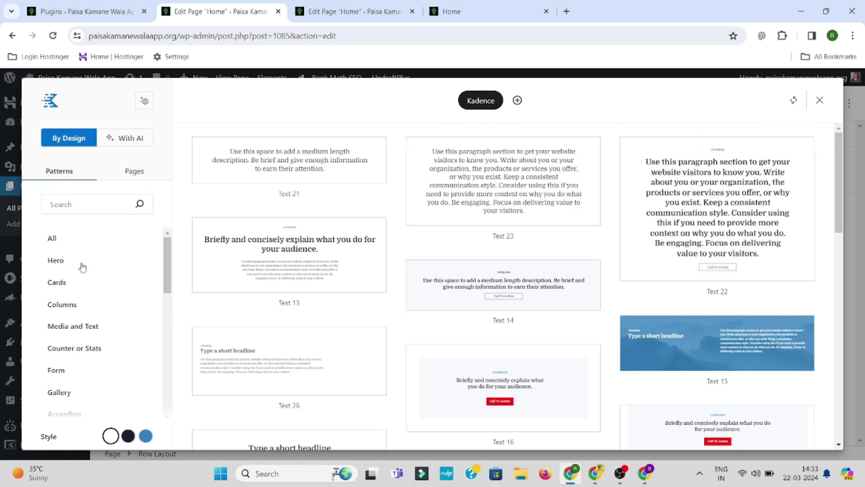
pyautogui.scroll(-1, 81, 267)
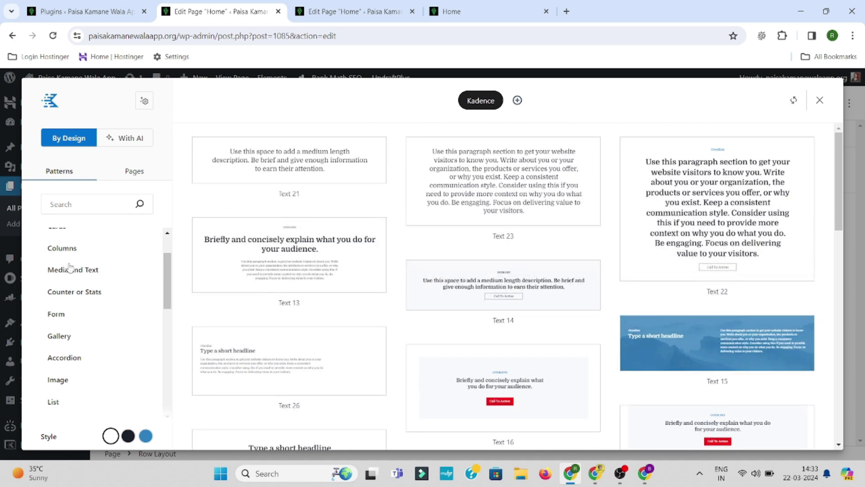
pyautogui.scroll(1, 70, 266)
pyautogui.click(56, 262)
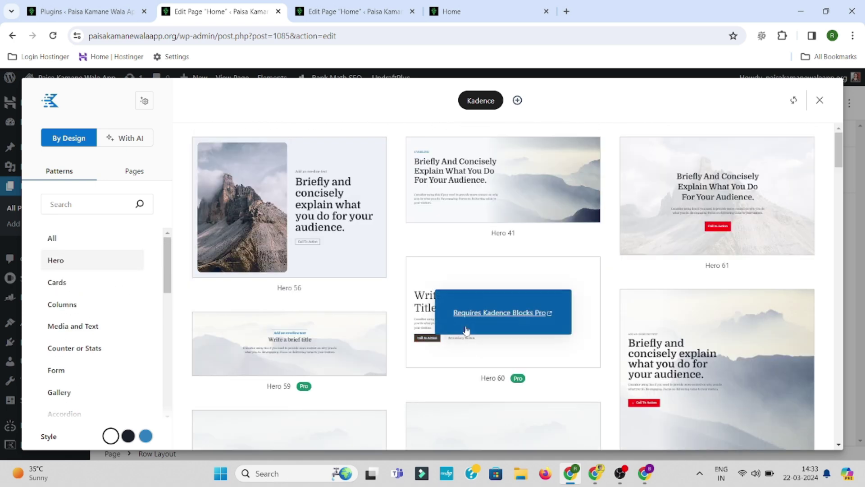
pyautogui.scroll(-2, 292, 264)
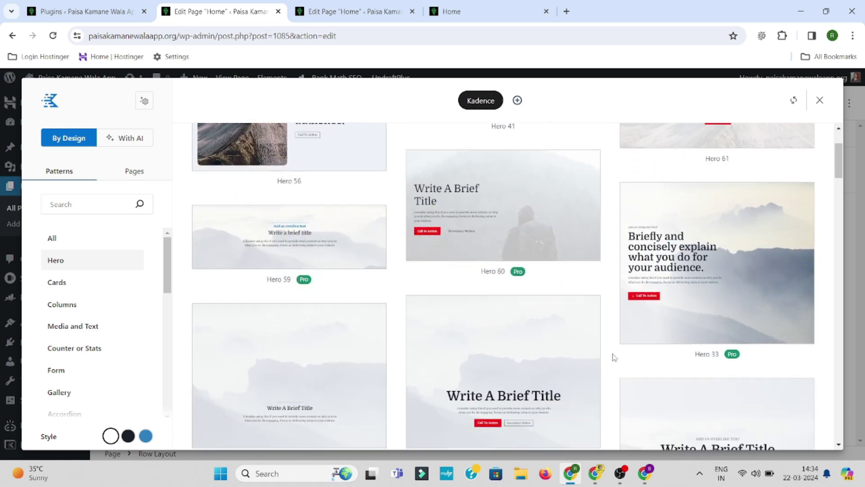
pyautogui.click(819, 102)
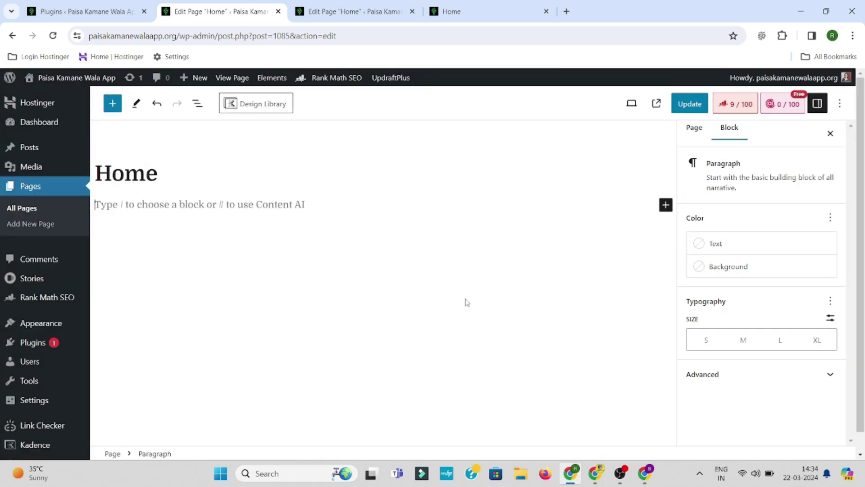
# Step: Add a Row Layout block with two equal columns below the page title
pyautogui.click(665, 206)
pyautogui.write('row')
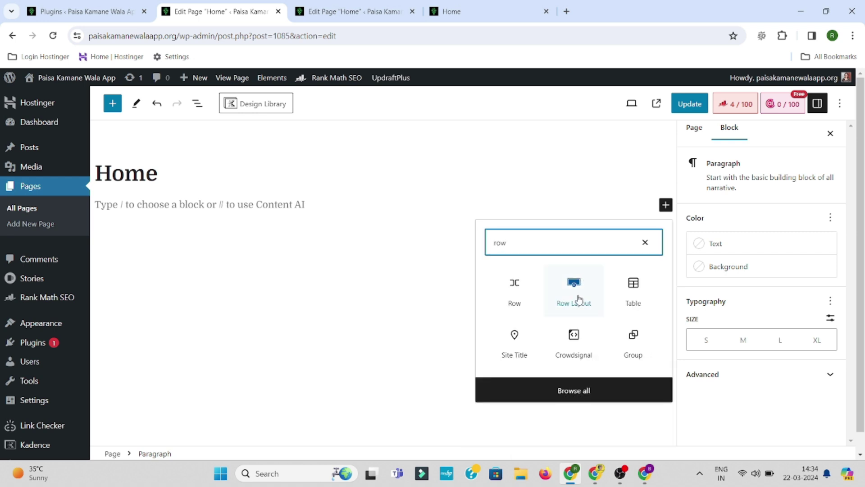
pyautogui.click(579, 298)
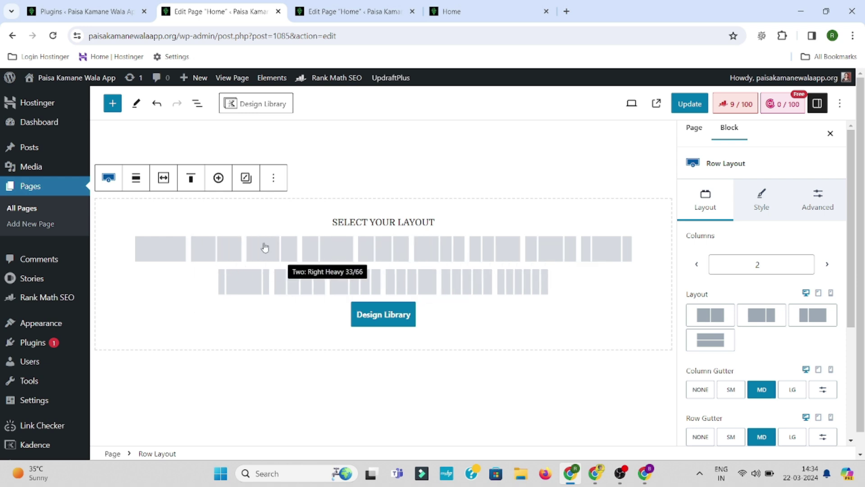
pyautogui.click(220, 249)
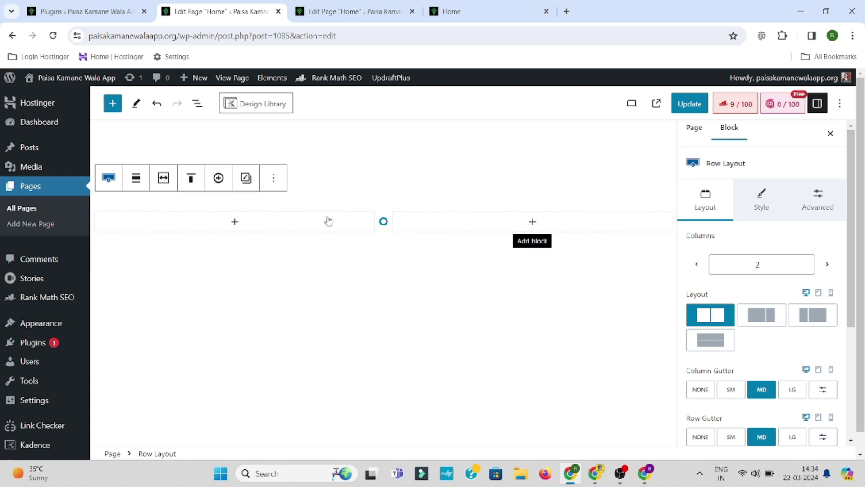
# Step: Insert an Image block in the row's left column and upload the file "image" from the Downloads folder
pyautogui.click(234, 222)
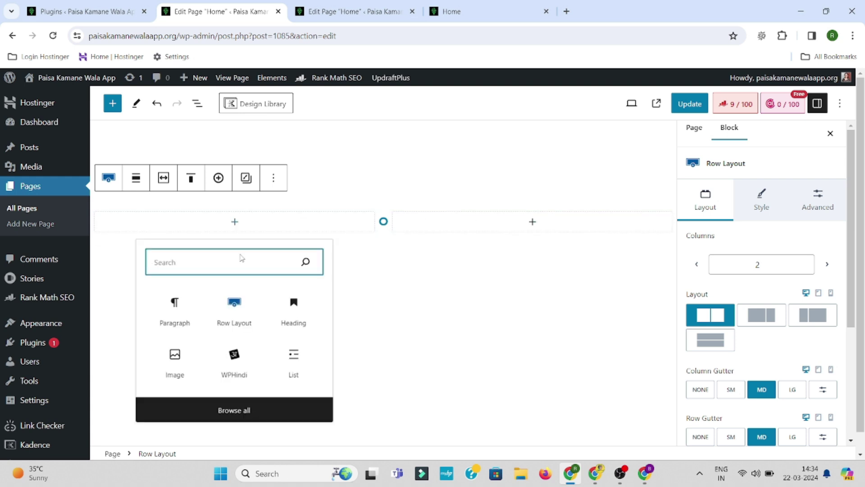
pyautogui.click(176, 374)
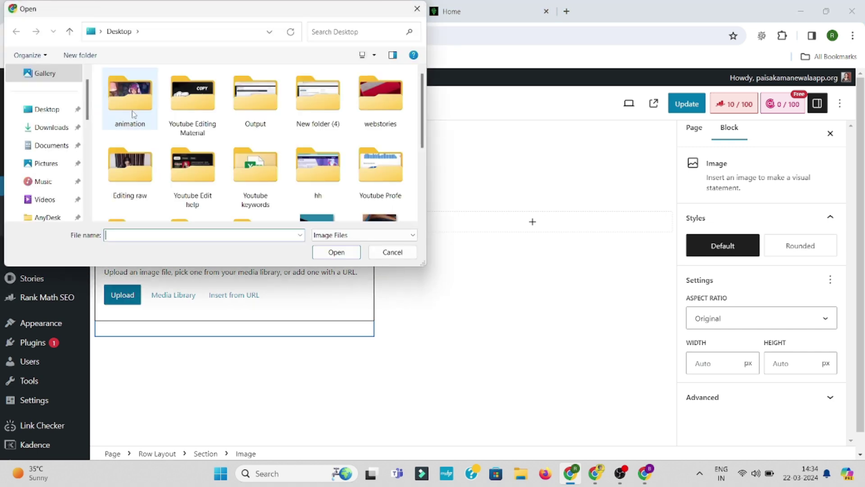
pyautogui.click(77, 127)
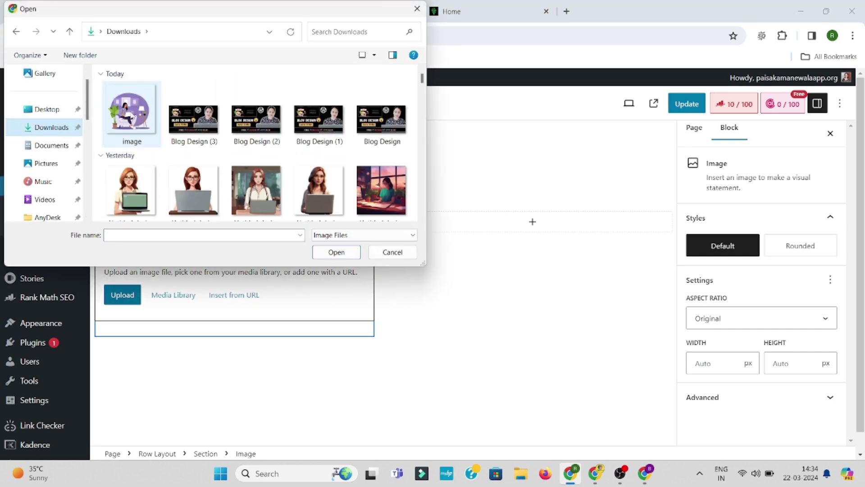
pyautogui.doubleClick(133, 111)
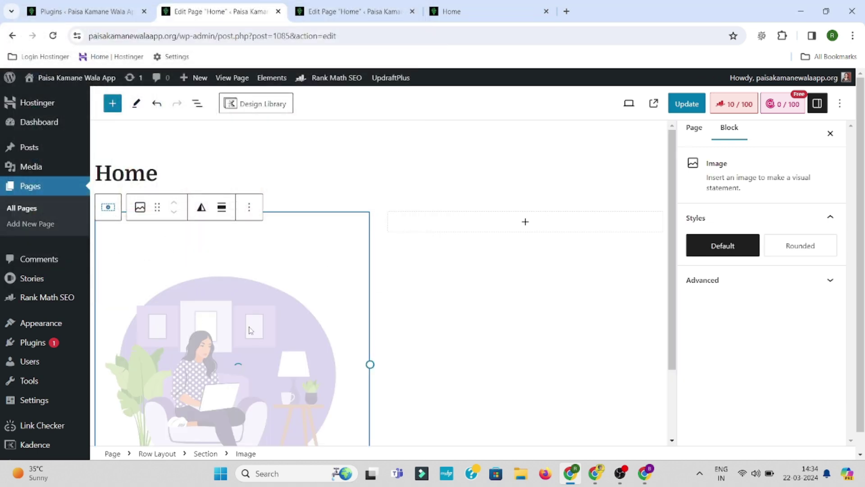
pyautogui.click(364, 171)
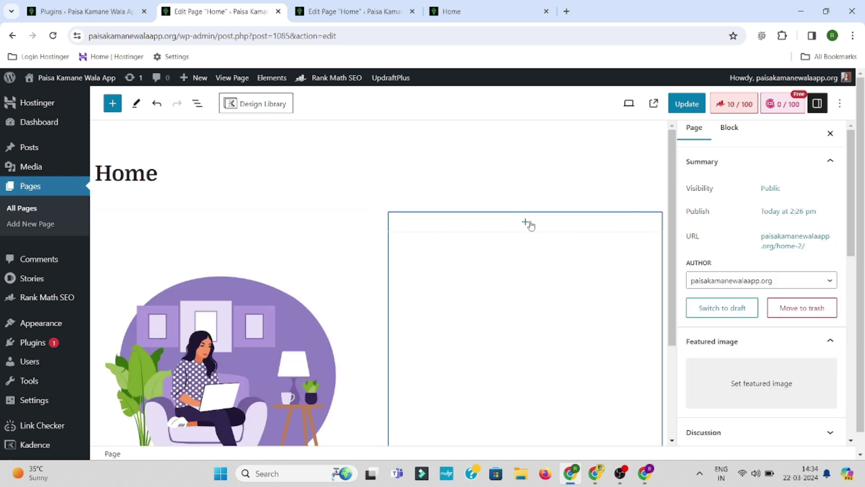
# Step: Add a heading to the row's right column reading "Paisa Kamane Wala App", copied from the site's live home page
pyautogui.click(526, 221)
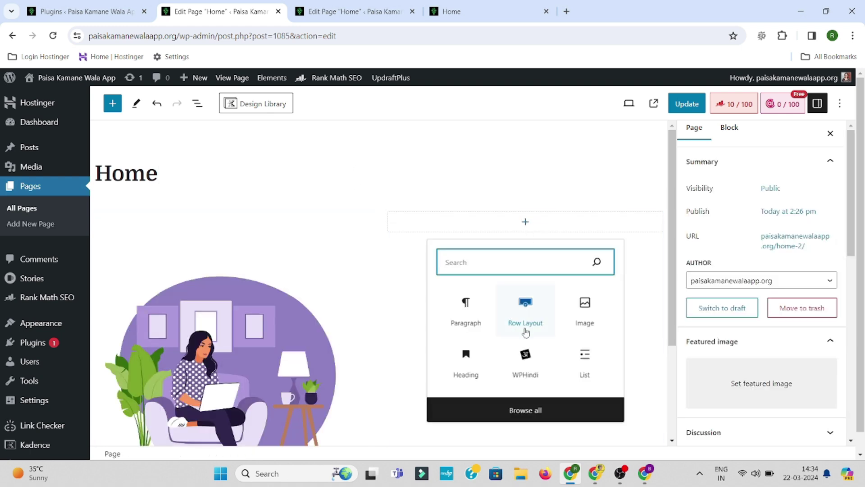
pyautogui.click(465, 366)
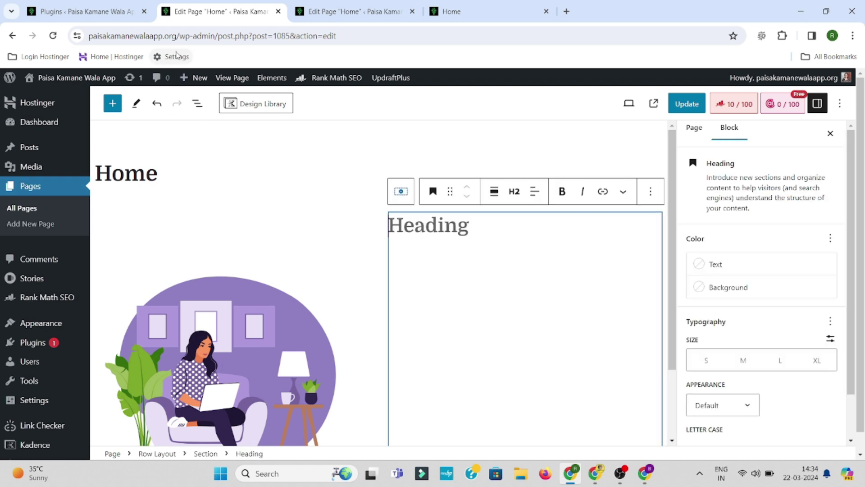
pyautogui.click(353, 12)
pyautogui.click(450, 11)
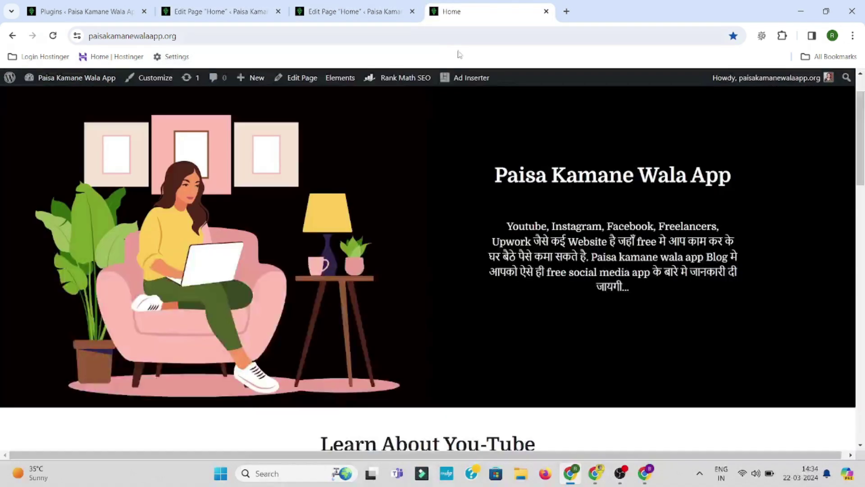
pyautogui.moveTo(521, 192); pyautogui.dragTo(749, 192)
pyautogui.hotkey('ctrl', 'c')
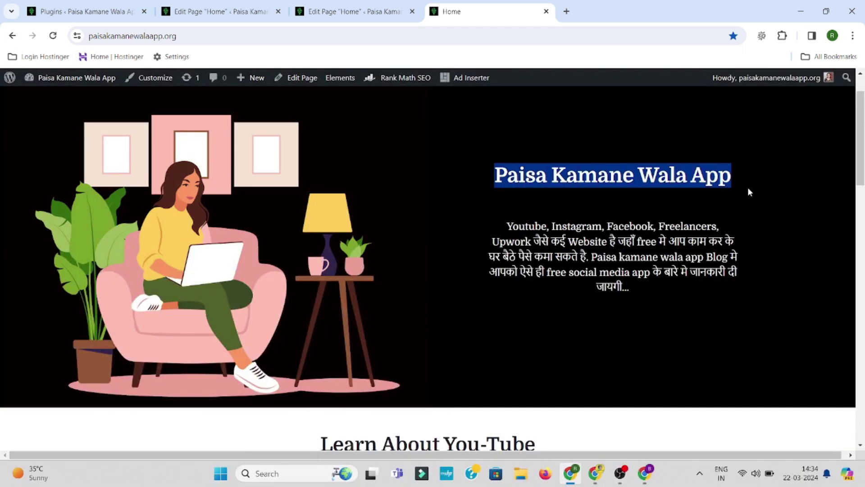
pyautogui.click(221, 11)
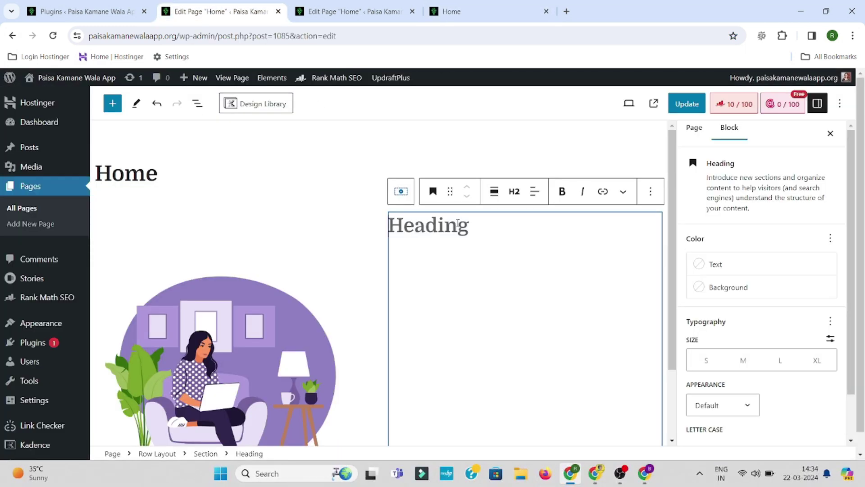
pyautogui.hotkey('ctrl', 'v')
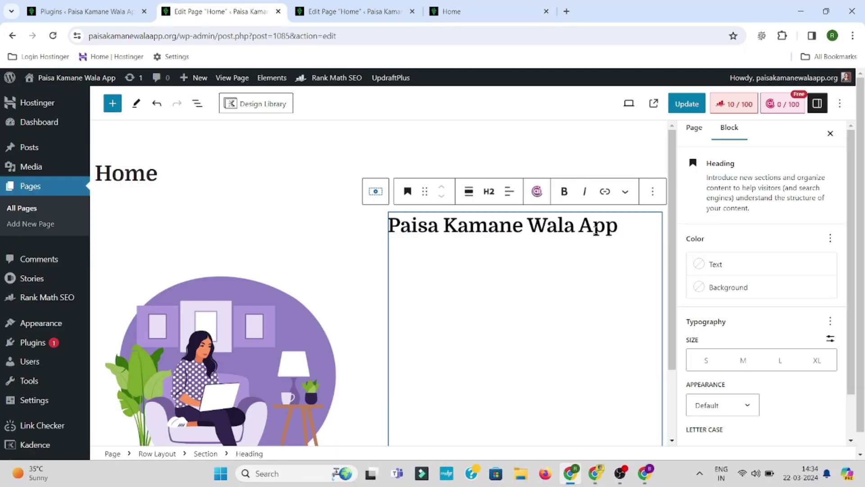
pyautogui.click(475, 303)
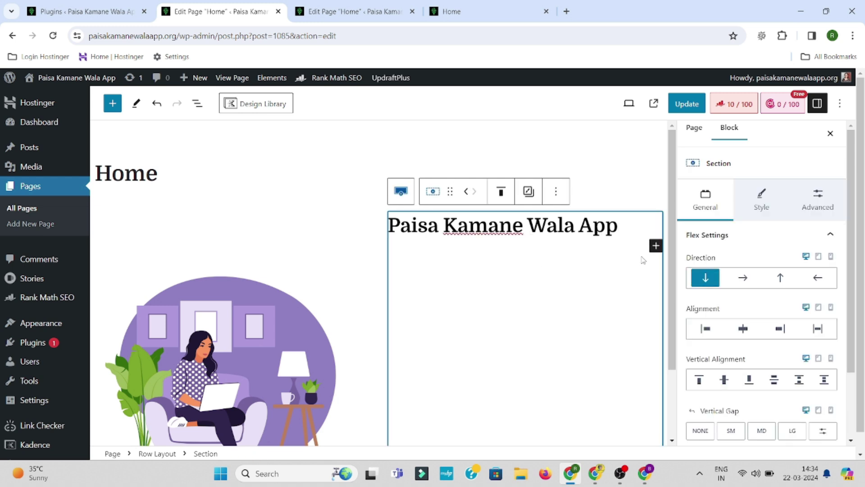
# Step: Add a paragraph below the right column's heading with the intro text beginning "Youtube, Instagram, Facebook, Freelancers, Upwork", copied from the live home page
pyautogui.click(589, 200)
pyautogui.click(655, 245)
pyautogui.click(696, 344)
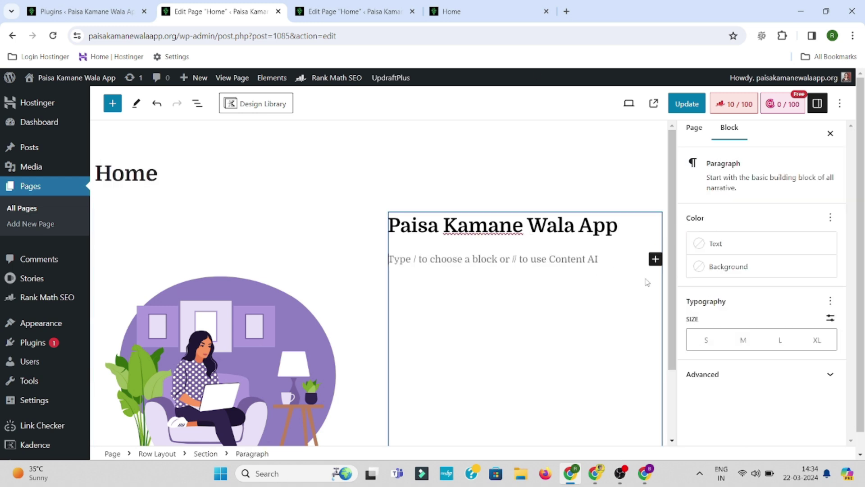
pyautogui.click(530, 9)
pyautogui.moveTo(509, 222); pyautogui.dragTo(628, 284)
pyautogui.hotkey('ctrl', 'c')
pyautogui.click(220, 10)
pyautogui.hotkey('ctrl', 'v')
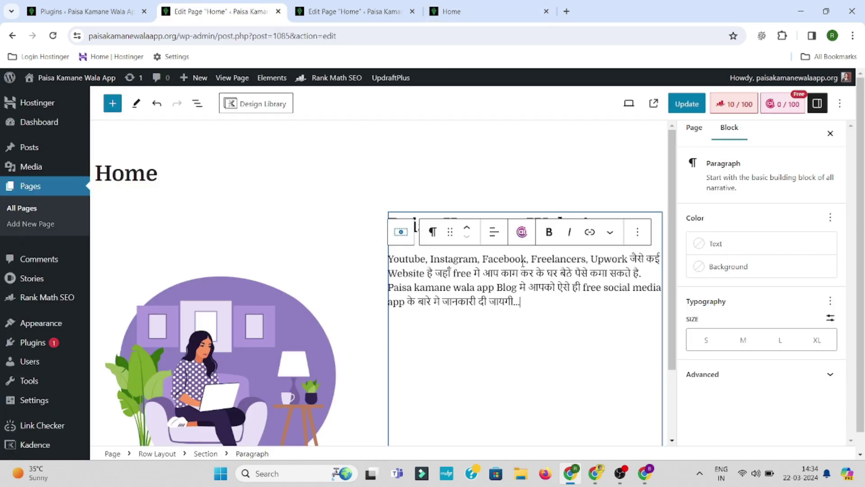
pyautogui.hotkey('ctrl', 'a')
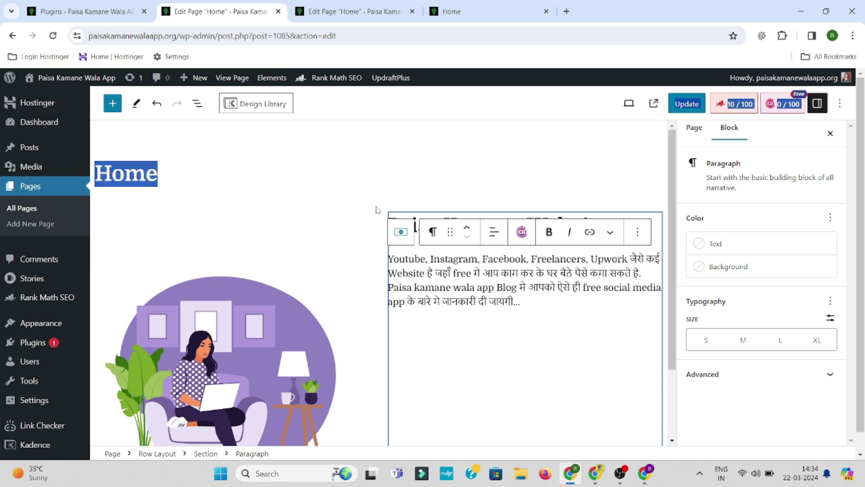
# Step: Update the Home page and reload its published version to review the image, heading and paragraph
pyautogui.click(653, 103)
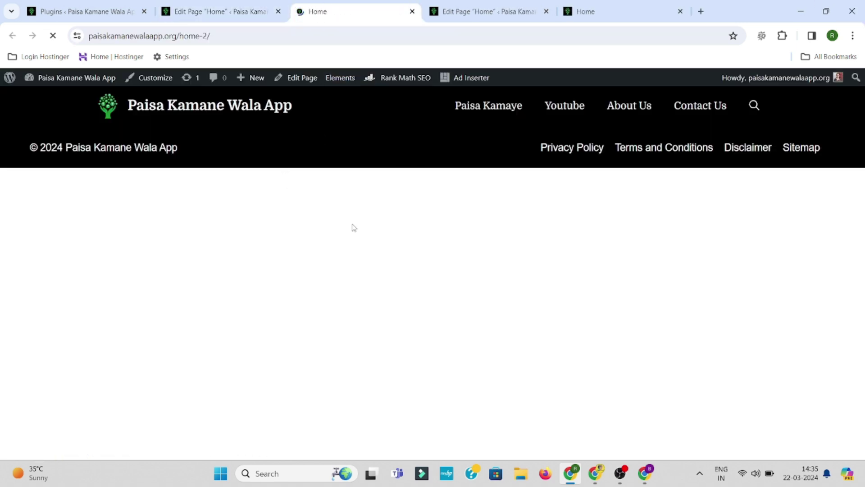
pyautogui.click(216, 11)
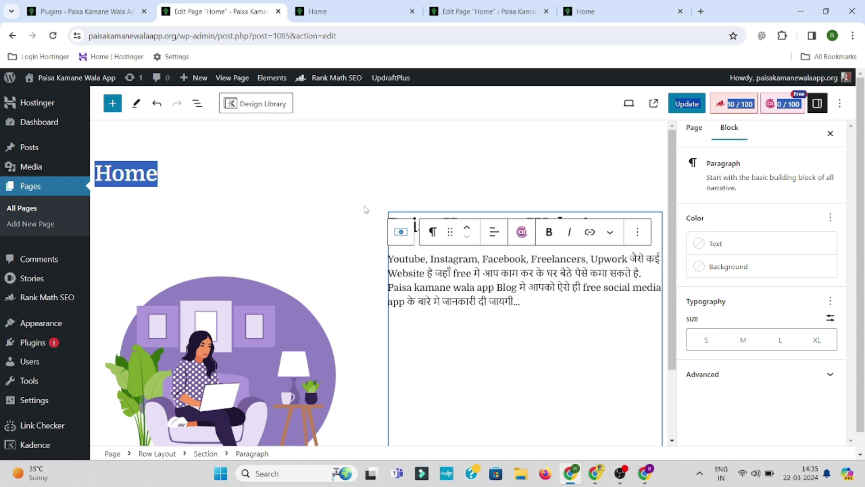
pyautogui.click(366, 209)
pyautogui.scroll(-3, 366, 209)
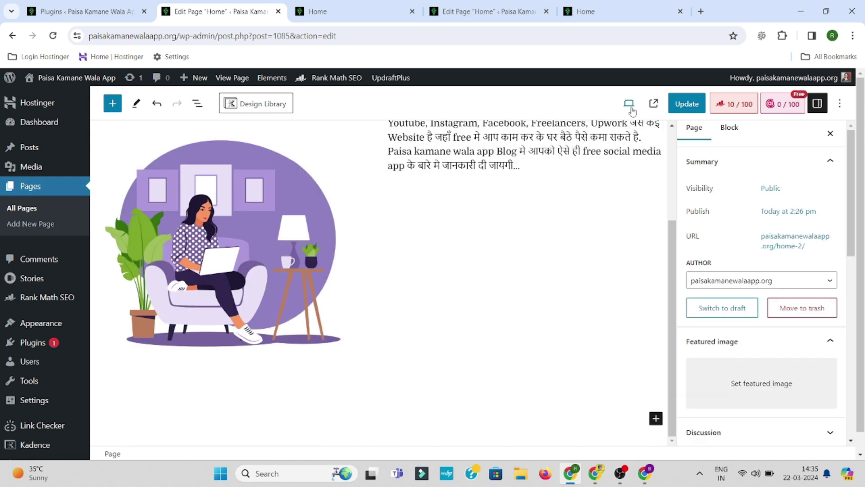
pyautogui.click(687, 104)
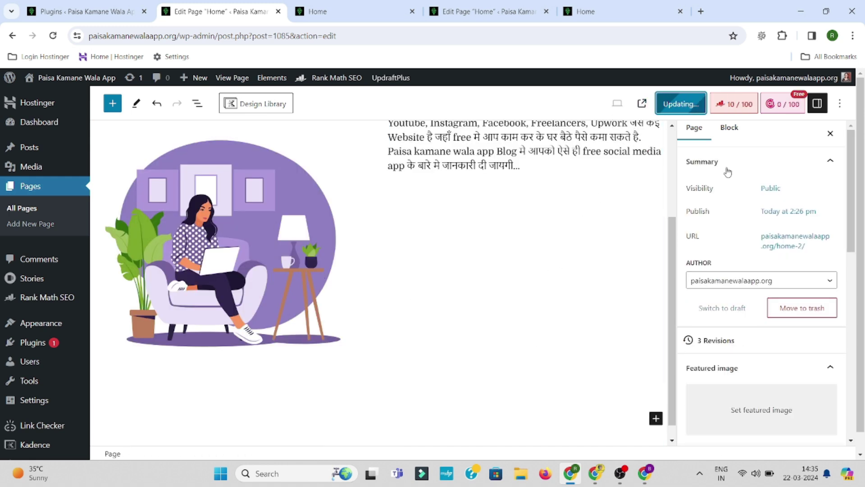
pyautogui.click(361, 12)
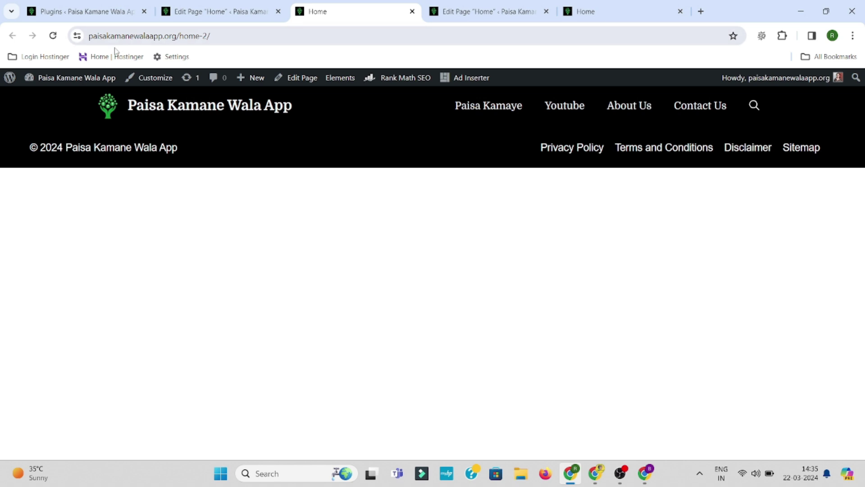
pyautogui.click(52, 36)
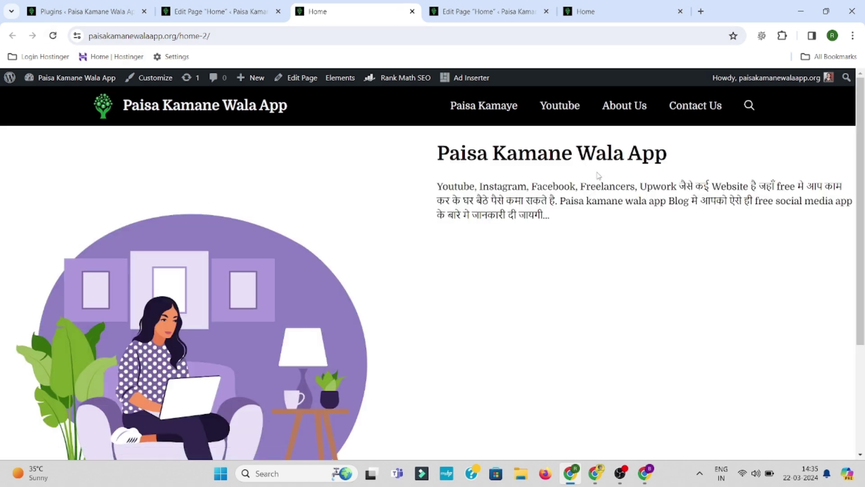
pyautogui.click(227, 8)
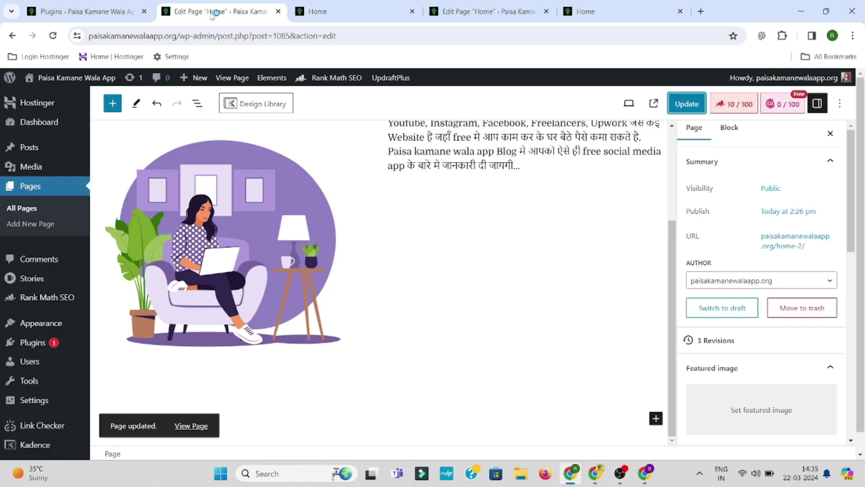
# Step: Select the section holding the heading and paragraph, and set its horizontal alignment to center
pyautogui.scroll(1, 477, 156)
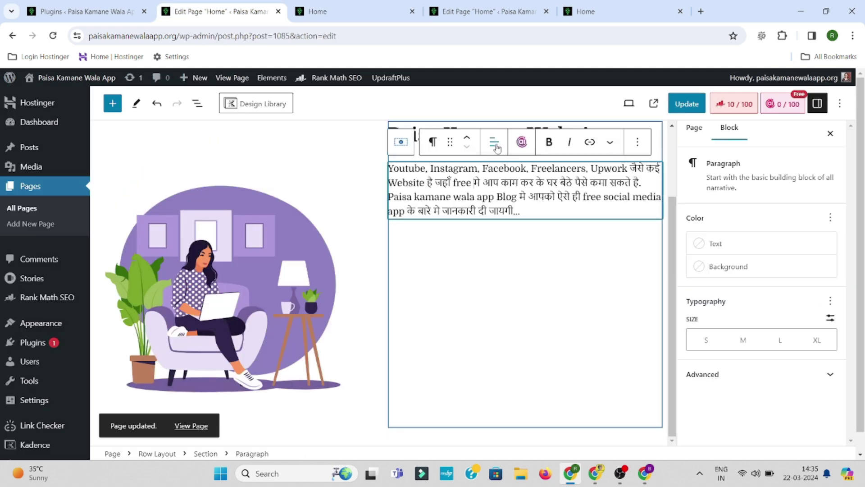
pyautogui.scroll(2, 604, 304)
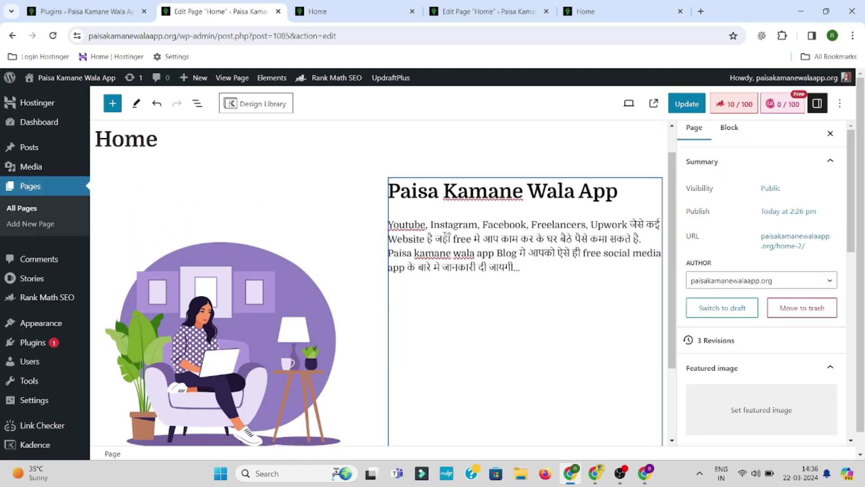
pyautogui.click(624, 356)
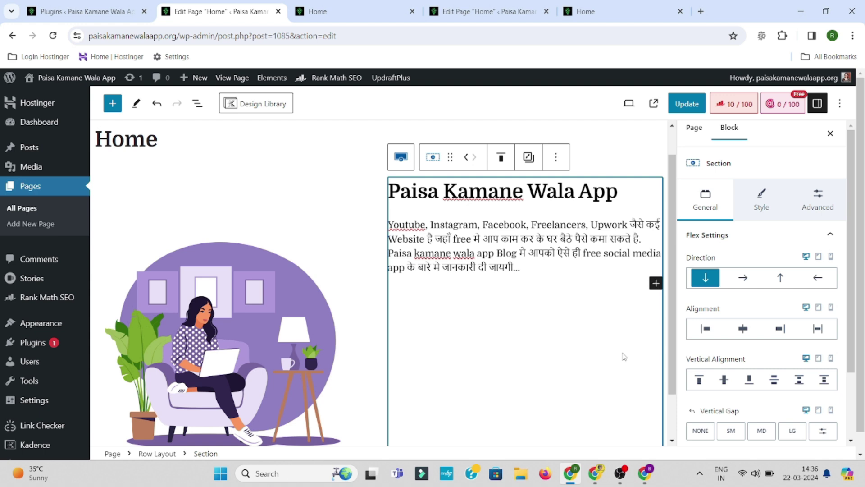
pyautogui.click(460, 354)
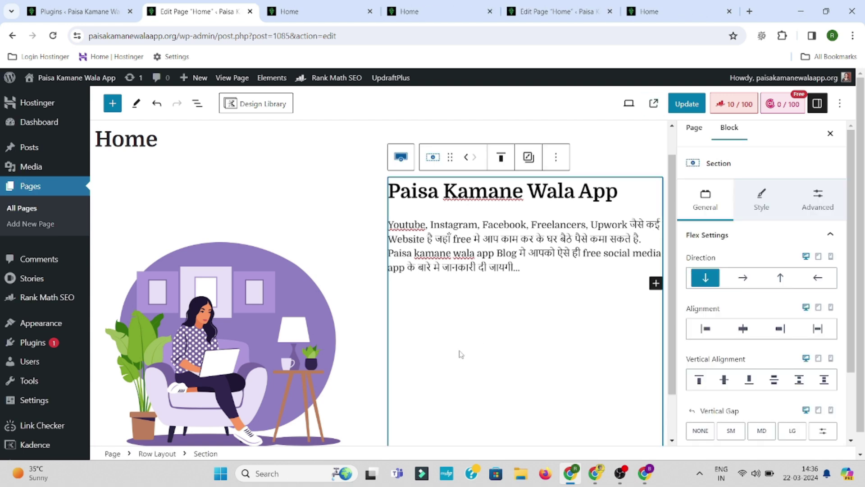
pyautogui.click(742, 328)
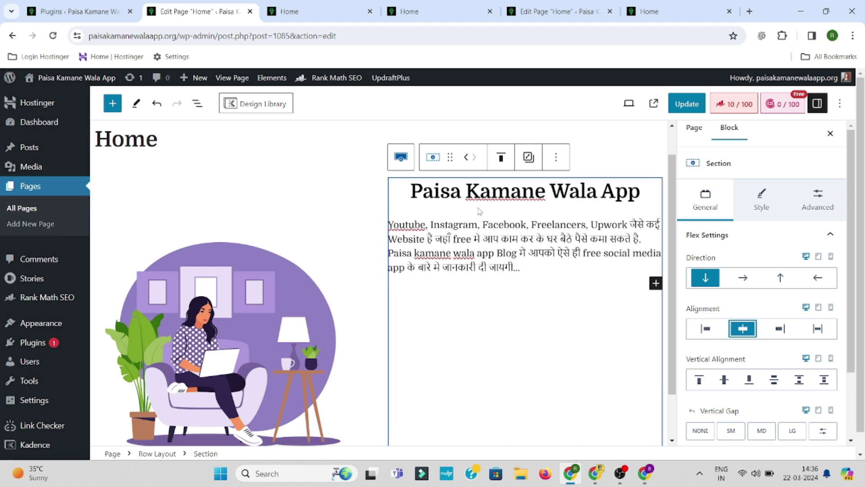
# Step: Compare the section's vertical alignment options, including Bottom and Space Evenly, and set it to Middle
pyautogui.click(773, 383)
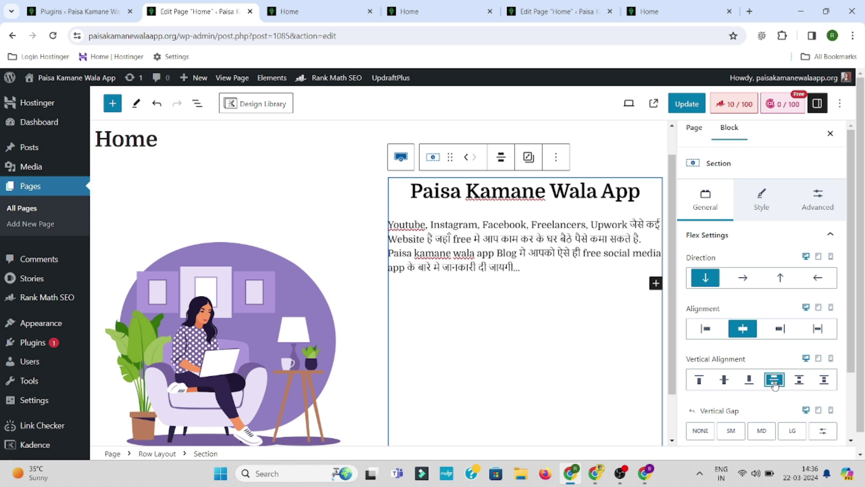
pyautogui.click(724, 380)
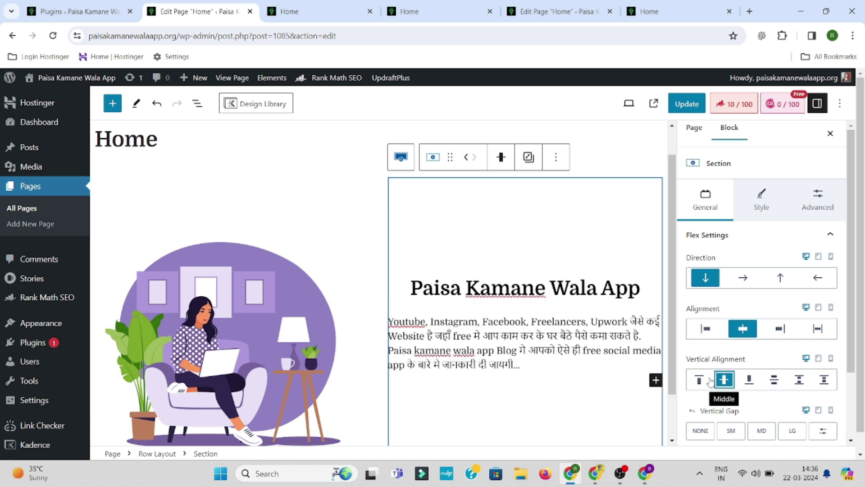
pyautogui.click(700, 381)
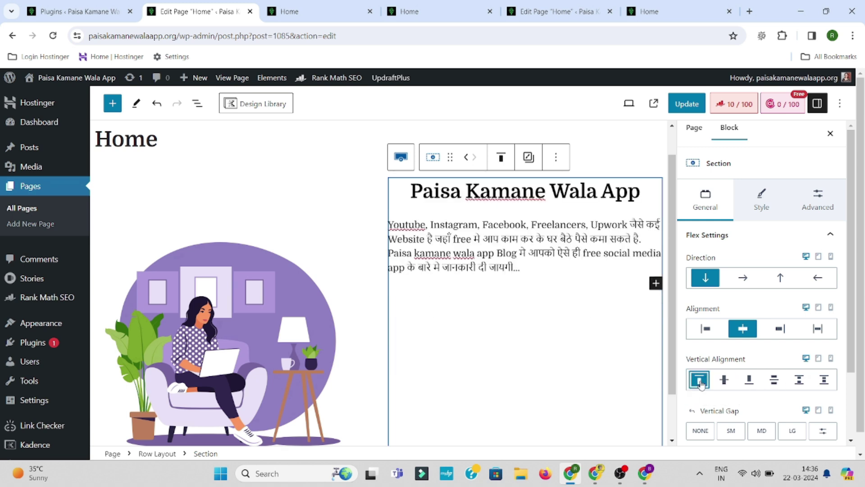
pyautogui.click(699, 381)
pyautogui.click(723, 381)
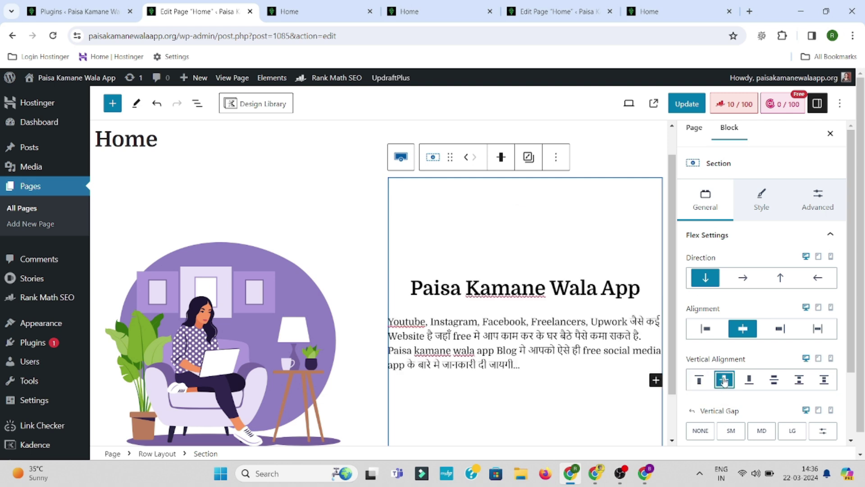
pyautogui.click(749, 380)
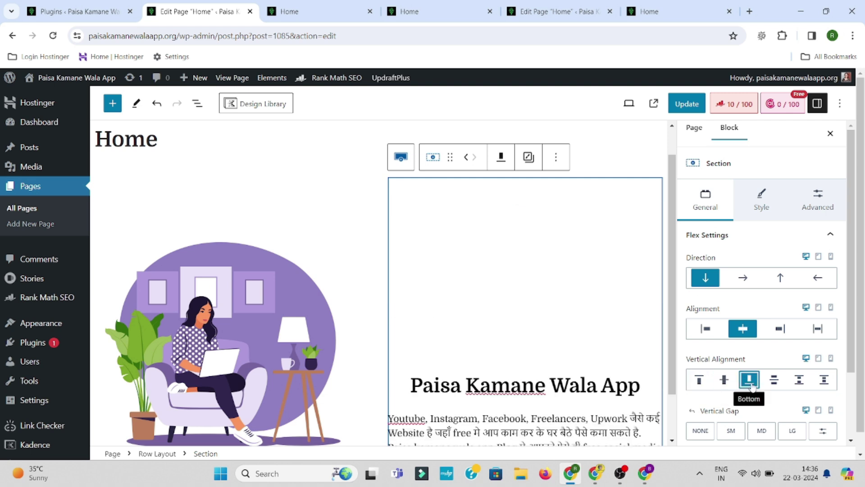
pyautogui.click(775, 381)
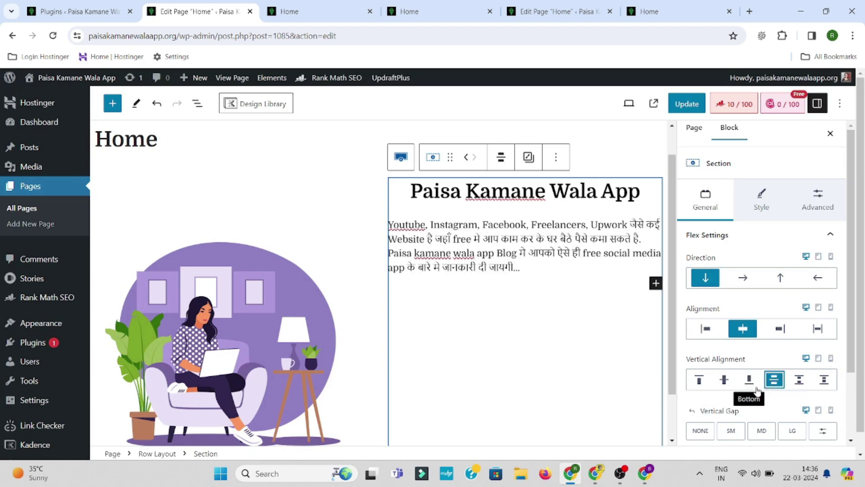
pyautogui.click(799, 379)
pyautogui.click(833, 380)
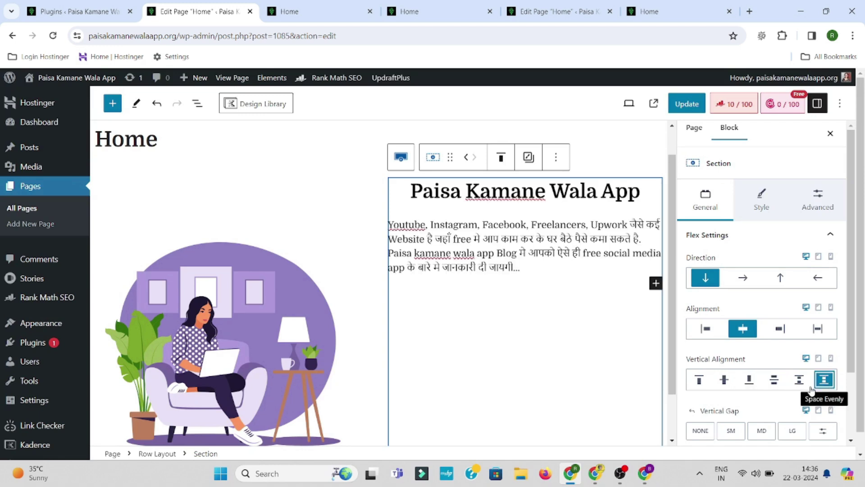
pyautogui.click(723, 380)
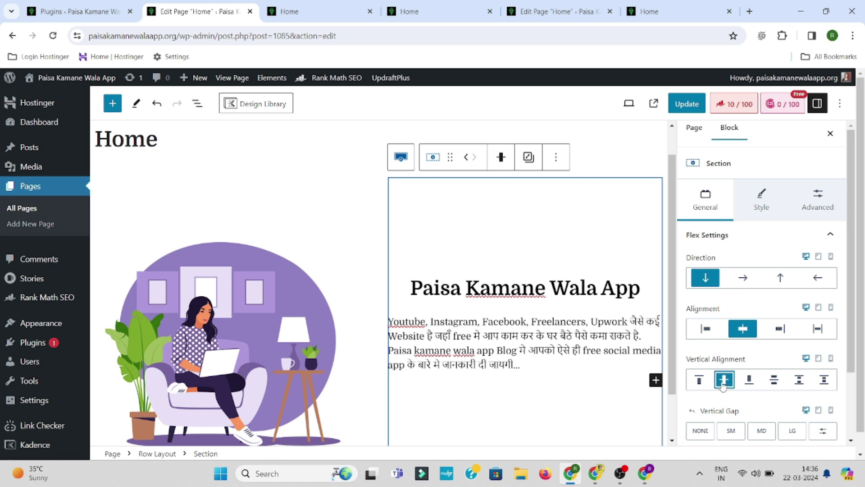
# Step: Try the left, center and right text alignments for the section, and keep the text centered
pyautogui.scroll(-1, 764, 330)
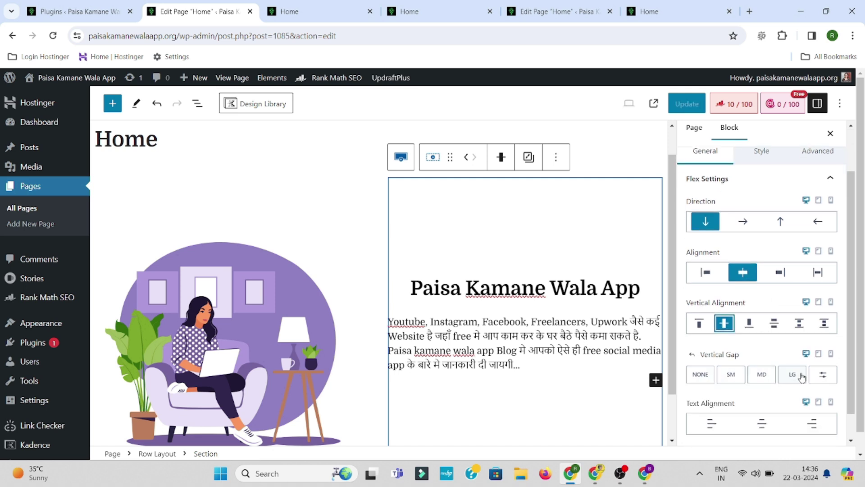
pyautogui.scroll(-1, 770, 371)
pyautogui.click(761, 396)
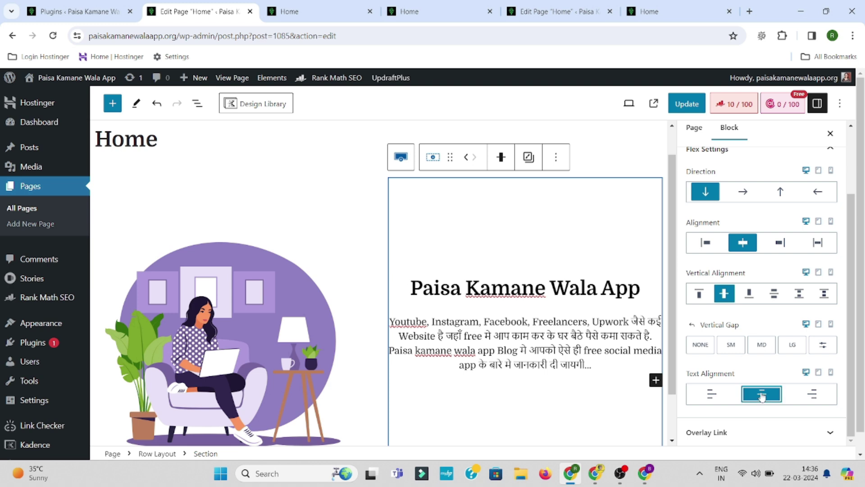
pyautogui.click(707, 397)
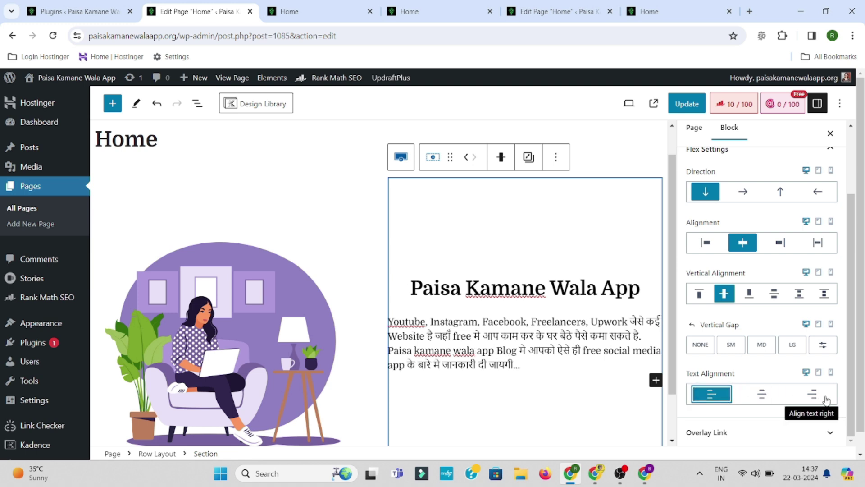
pyautogui.click(812, 396)
pyautogui.click(761, 394)
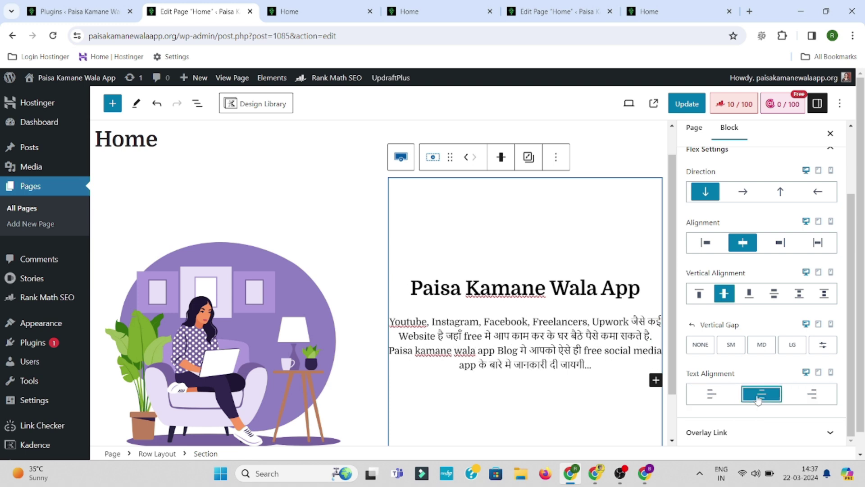
# Step: Examine the section's Overlay Link settings, including the field for linking the entire section
pyautogui.scroll(2, 757, 396)
pyautogui.scroll(-2, 747, 305)
pyautogui.click(706, 432)
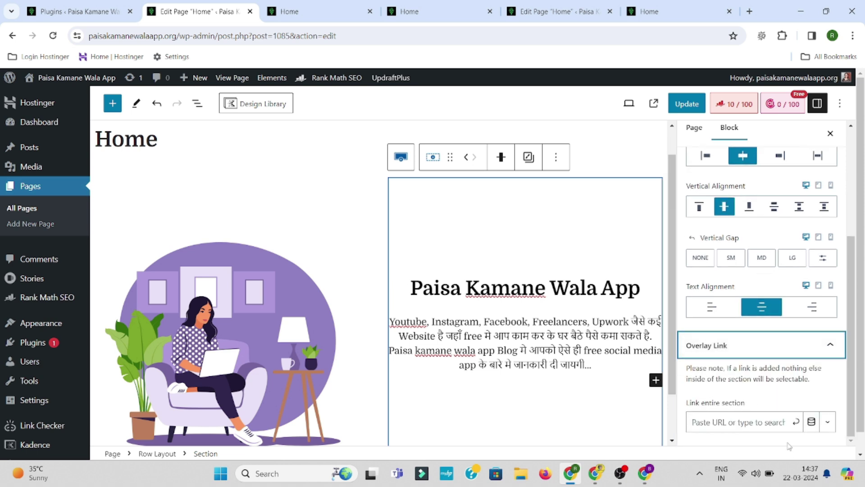
pyautogui.click(758, 428)
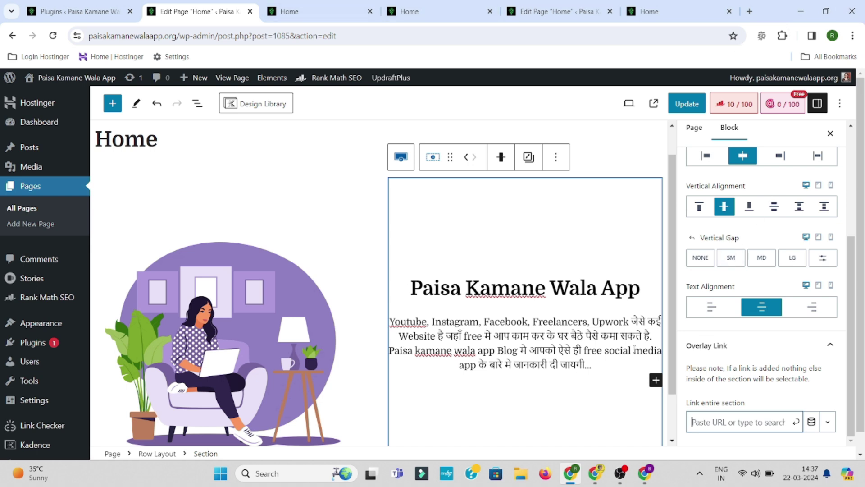
pyautogui.scroll(5, 739, 388)
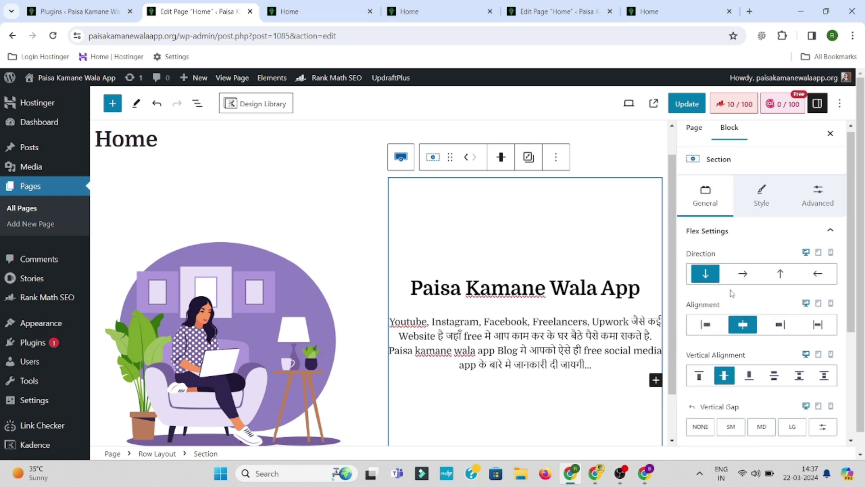
# Step: Give the section a background overlay with the red color E21111
pyautogui.click(760, 202)
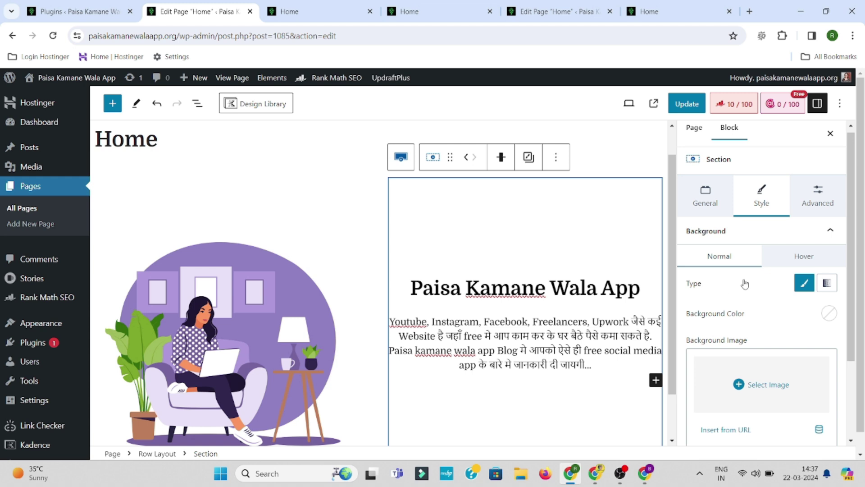
pyautogui.scroll(-2, 742, 303)
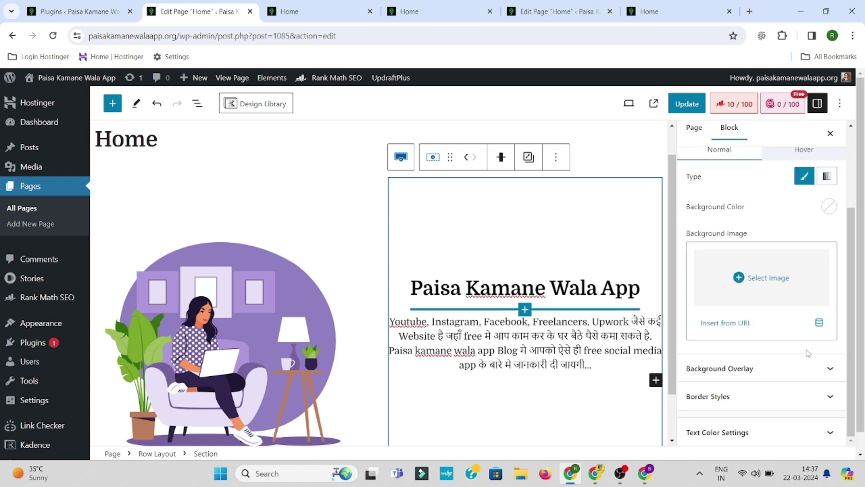
pyautogui.click(745, 372)
pyautogui.scroll(-4, 721, 405)
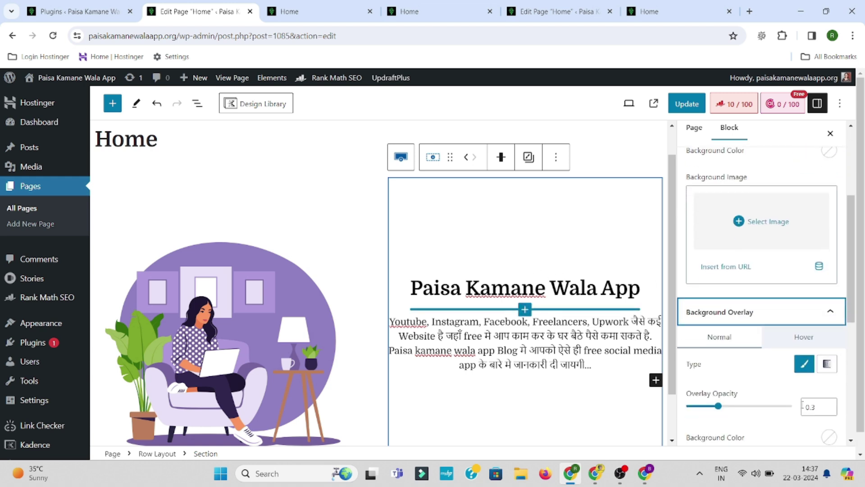
pyautogui.click(804, 197)
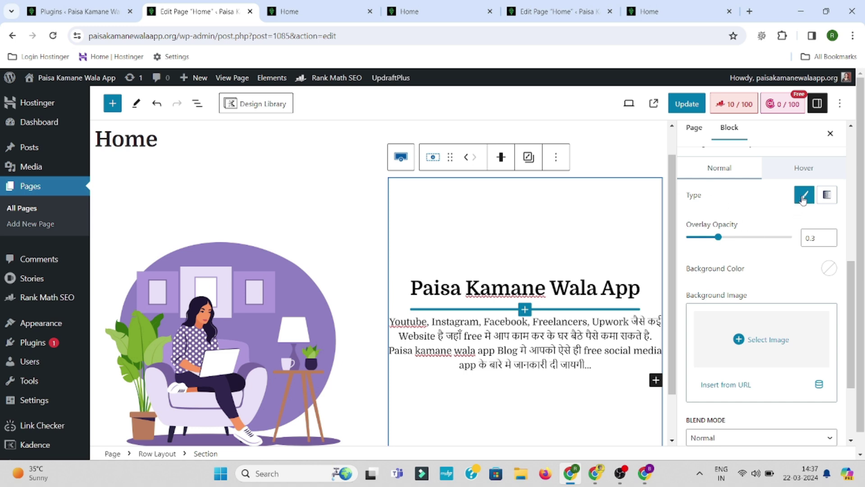
pyautogui.click(829, 269)
pyautogui.moveTo(704, 156); pyautogui.dragTo(844, 122)
pyautogui.click(818, 96)
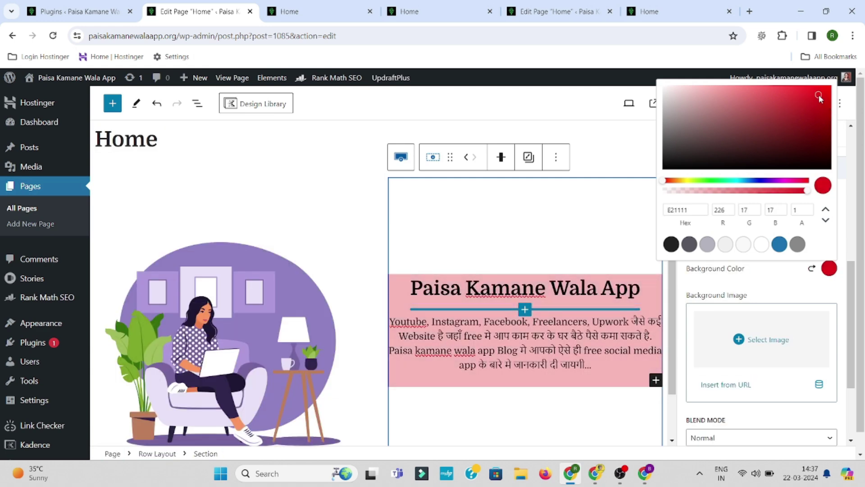
# Step: Change the section's background overlay color to white (FFFFFF)
pyautogui.moveTo(820, 96)
pyautogui.mouseDown()
pyautogui.moveTo(763, 123)
pyautogui.moveTo(809, 93)
pyautogui.moveTo(837, 89)
pyautogui.moveTo(826, 103)
pyautogui.mouseUp()
pyautogui.click(762, 244)
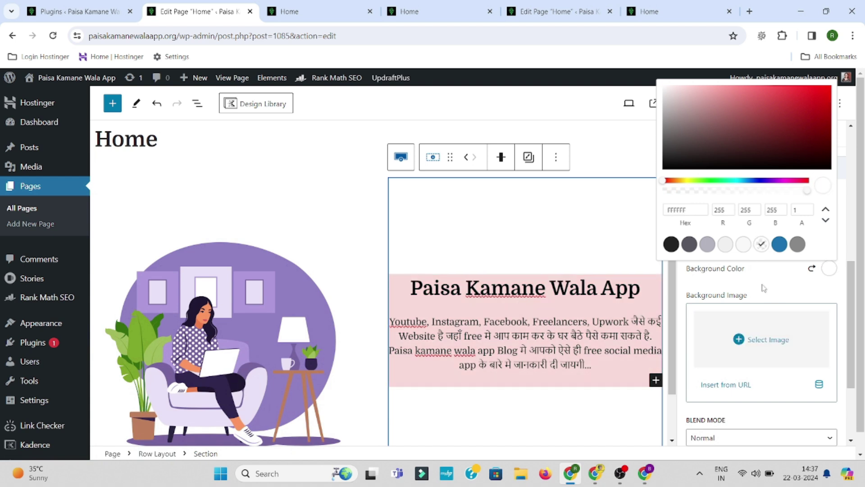
pyautogui.click(781, 295)
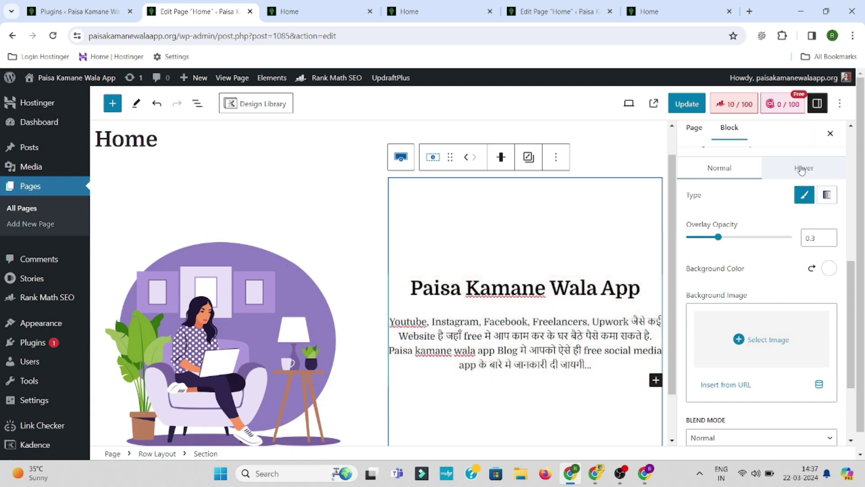
# Step: Examine the section's remaining style options, including the background overlay's hover state, the blend mode and the border styles
pyautogui.scroll(8, 772, 309)
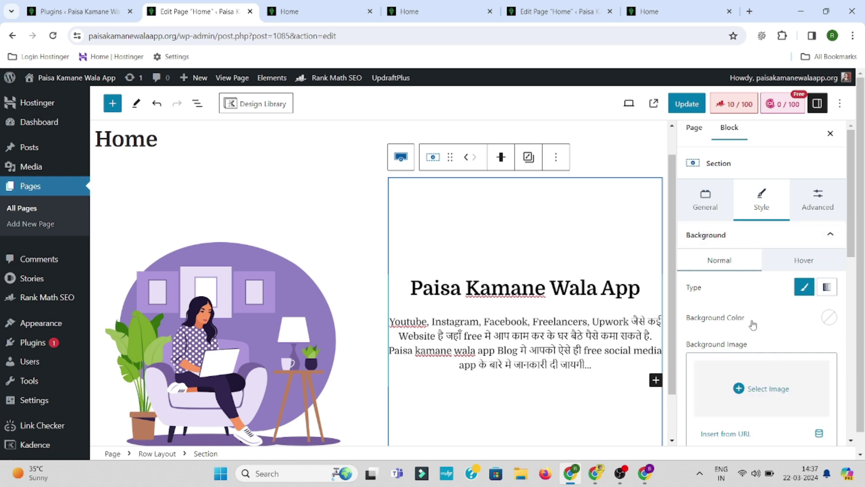
pyautogui.scroll(-6, 773, 323)
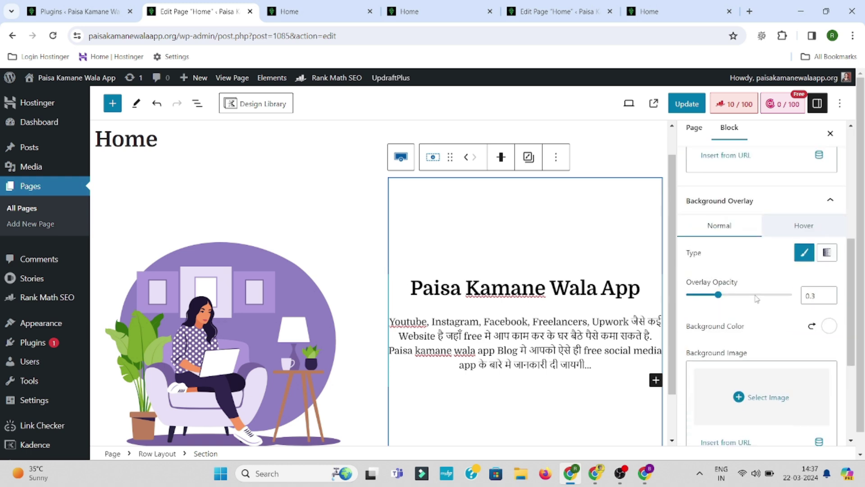
pyautogui.click(794, 226)
pyautogui.click(718, 223)
pyautogui.scroll(-3, 757, 315)
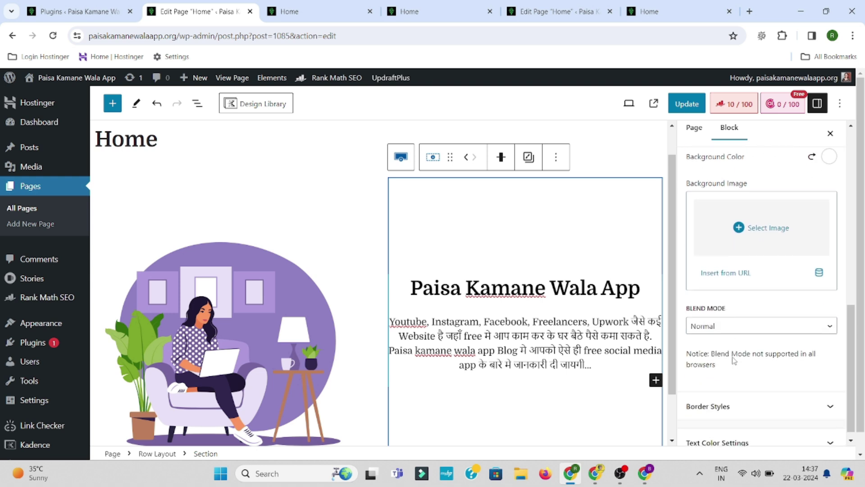
pyautogui.click(730, 389)
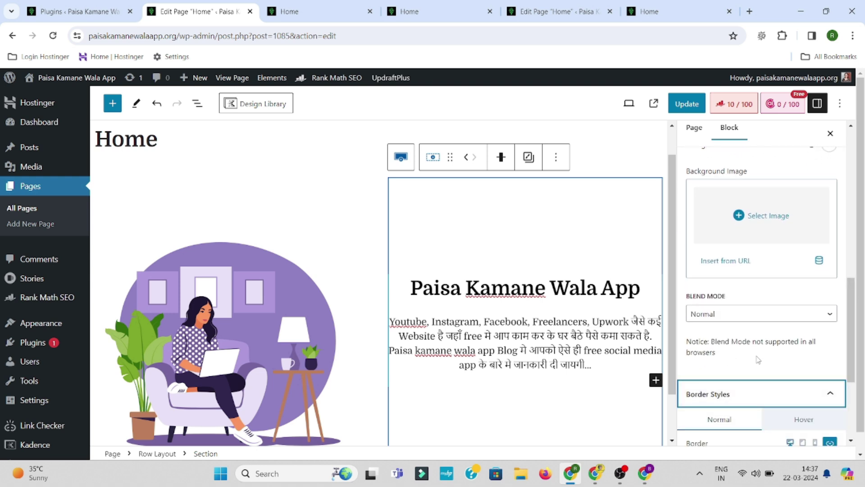
pyautogui.scroll(-5, 759, 359)
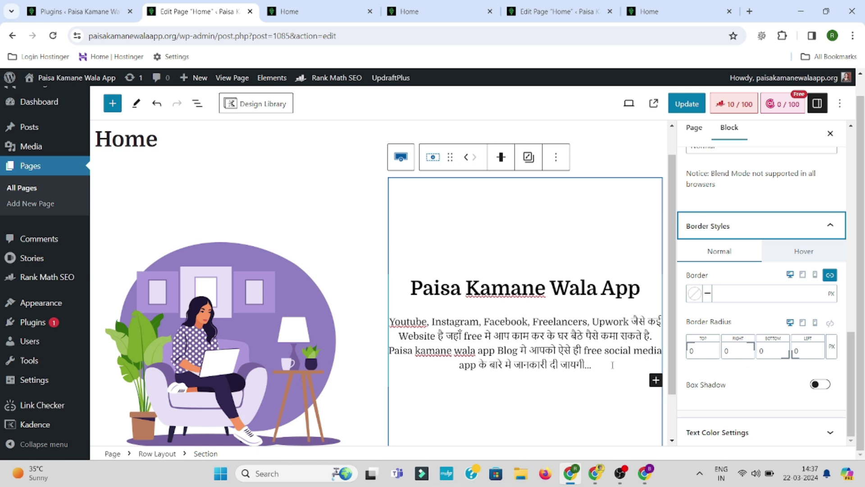
# Step: Save the updated Home page and view the published version
pyautogui.click(683, 105)
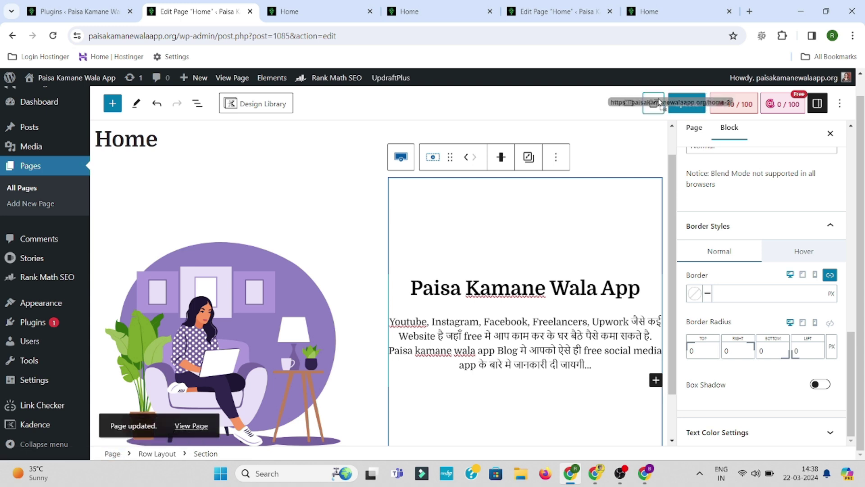
pyautogui.click(659, 104)
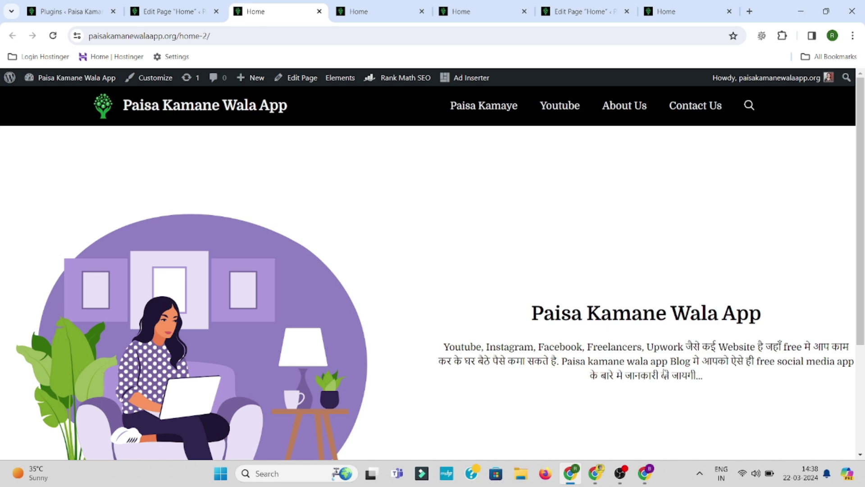
# Step: Compare the published Home page with the finished reference home page open in another browser tab
pyautogui.scroll(-3, 730, 366)
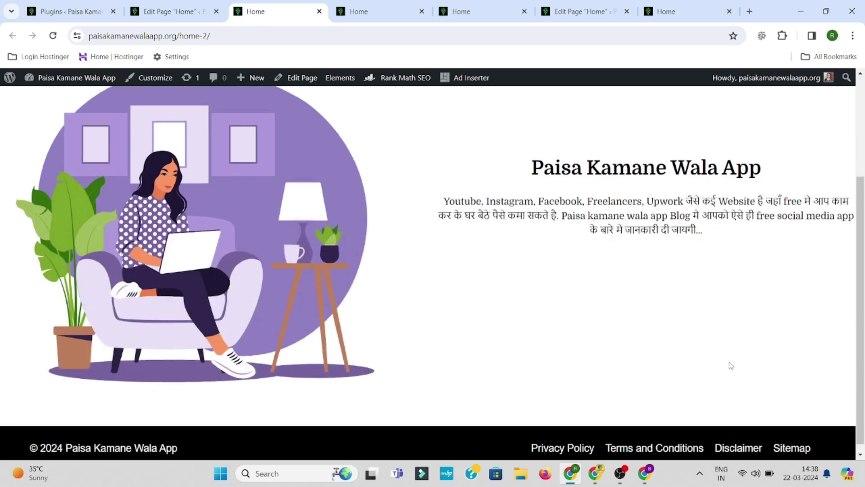
pyautogui.scroll(3, 730, 365)
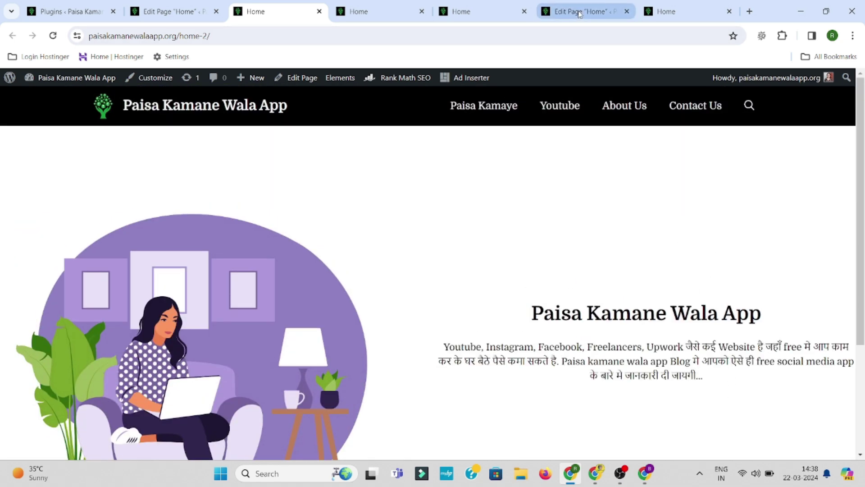
pyautogui.click(471, 10)
pyautogui.click(675, 6)
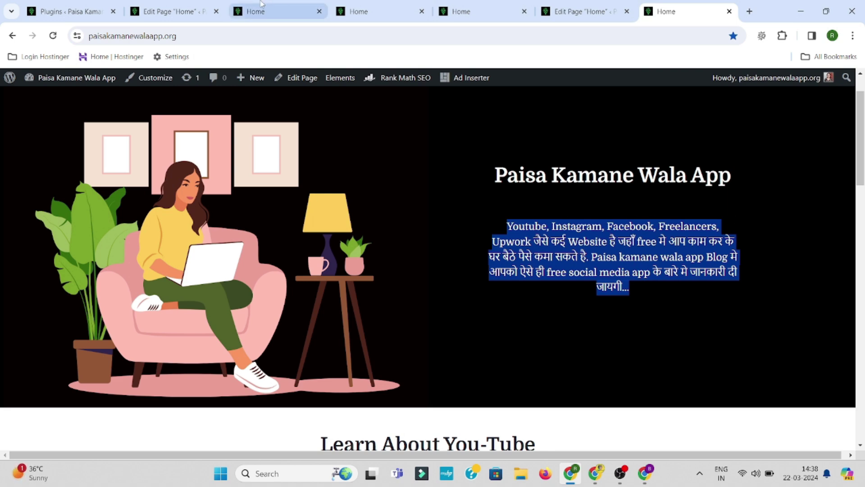
# Step: Go back to the Home page editor and reduce the top padding of the two-column row layout
pyautogui.click(169, 11)
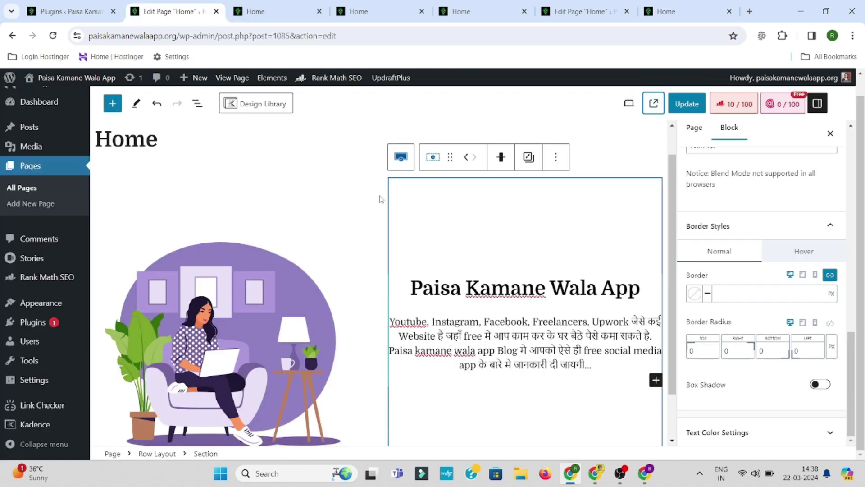
pyautogui.click(347, 160)
pyautogui.click(369, 200)
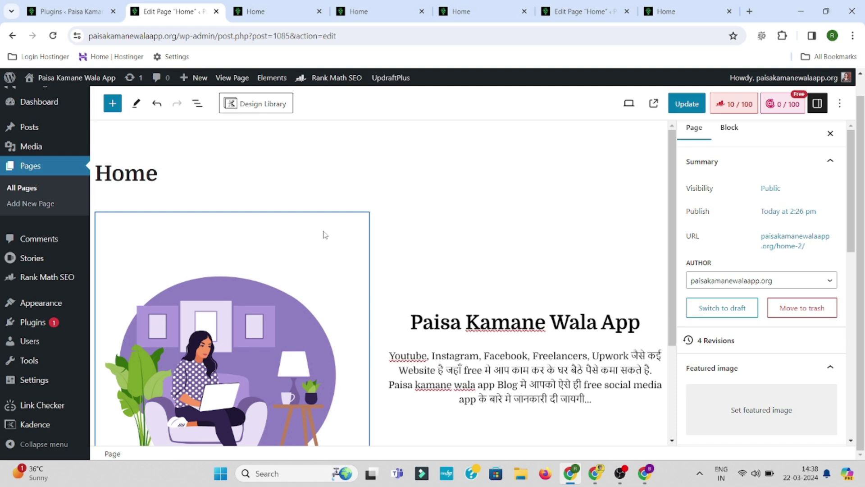
pyautogui.click(348, 210)
pyautogui.click(340, 212)
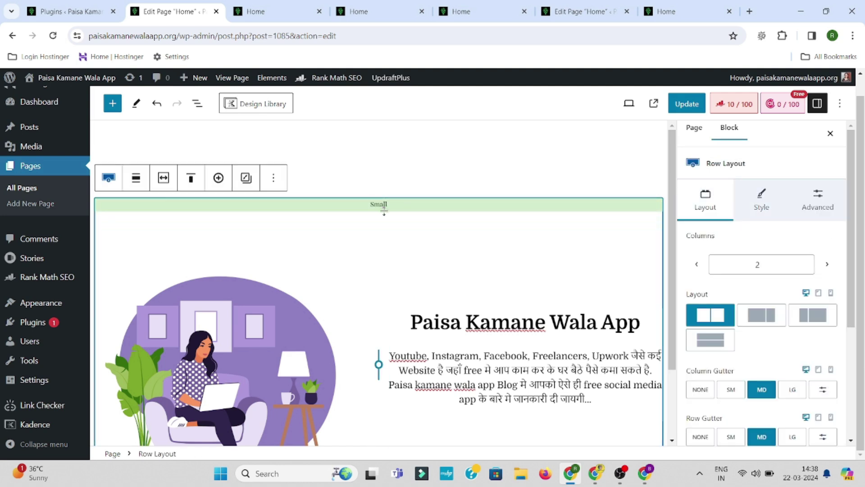
pyautogui.moveTo(383, 208); pyautogui.dragTo(386, 180)
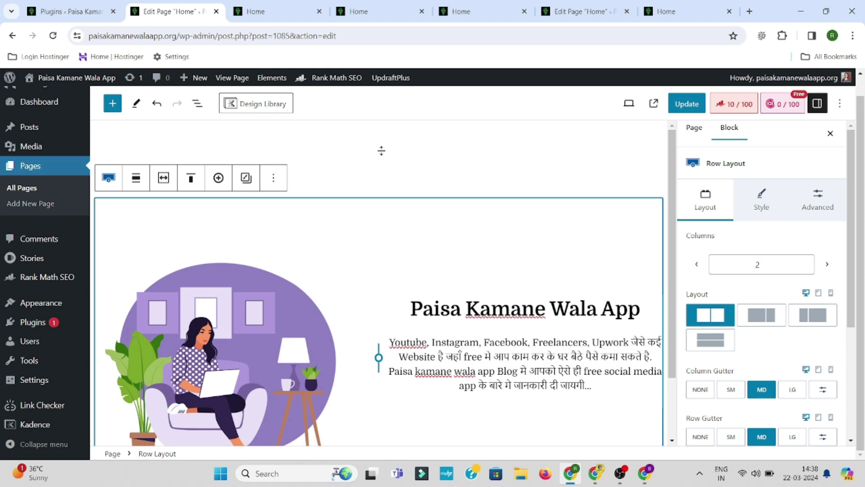
pyautogui.moveTo(378, 218); pyautogui.dragTo(380, 210)
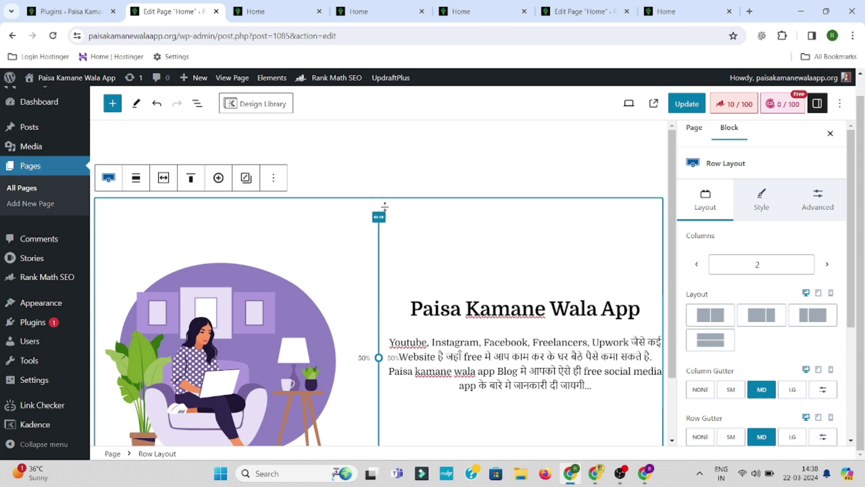
pyautogui.moveTo(417, 258); pyautogui.dragTo(331, 260)
pyautogui.click(336, 243)
pyautogui.click(417, 138)
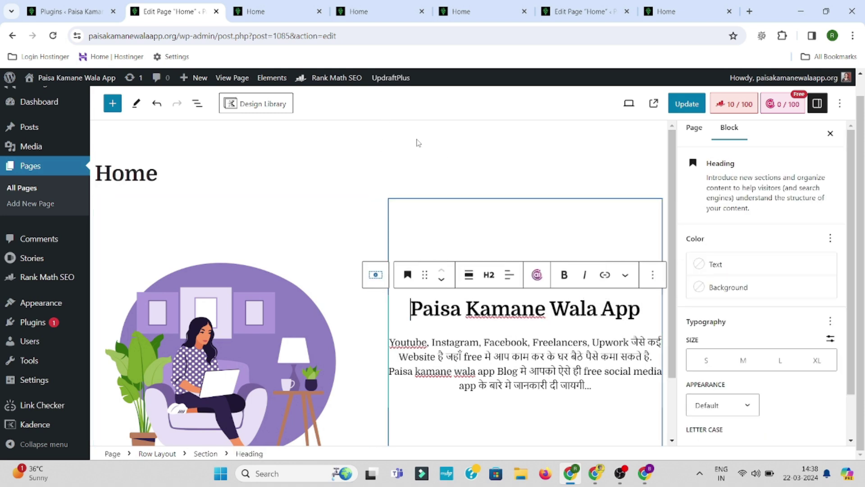
pyautogui.click(418, 138)
# Step: Review the row layout's layout settings and try a custom color for its top divider
pyautogui.click(380, 197)
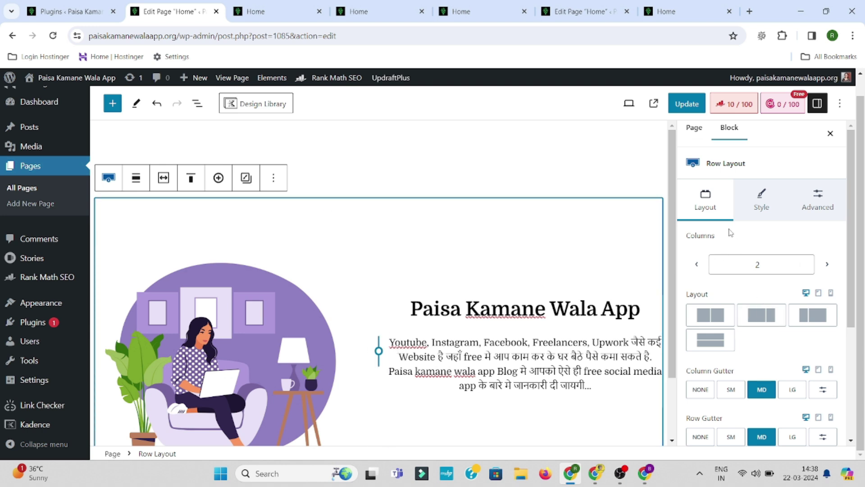
pyautogui.scroll(-4, 760, 321)
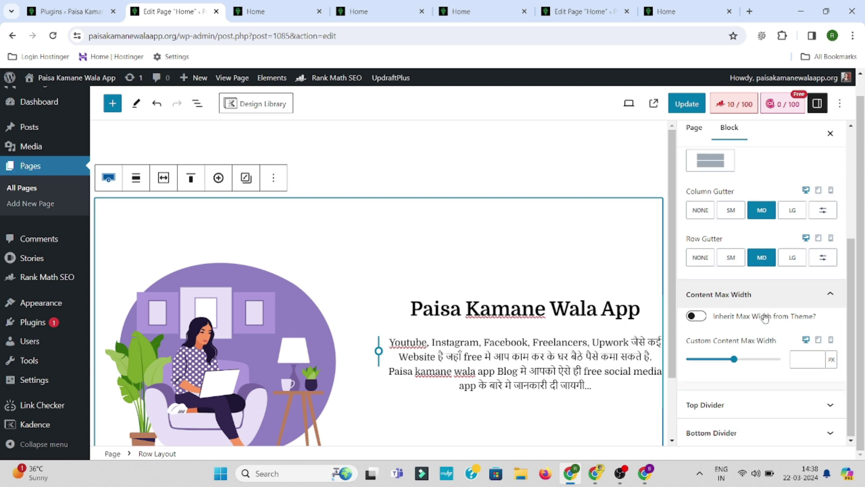
pyautogui.scroll(4, 771, 266)
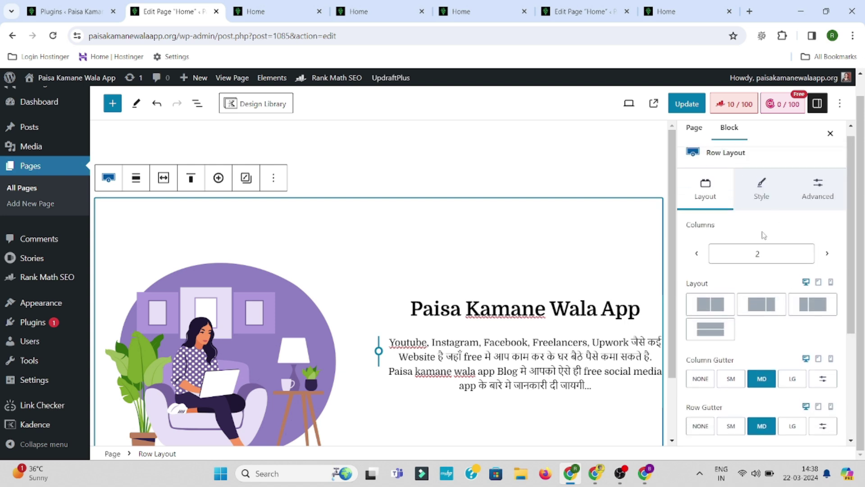
pyautogui.scroll(-5, 764, 235)
pyautogui.click(741, 404)
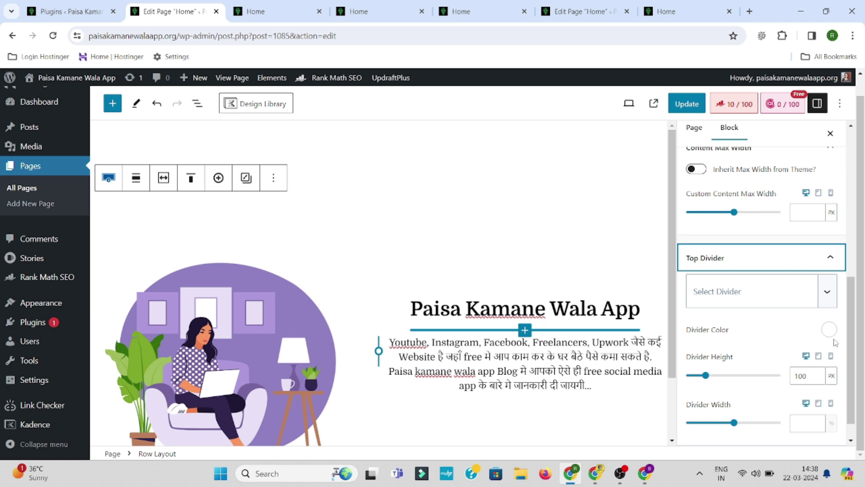
pyautogui.click(829, 330)
pyautogui.moveTo(786, 185); pyautogui.dragTo(820, 155)
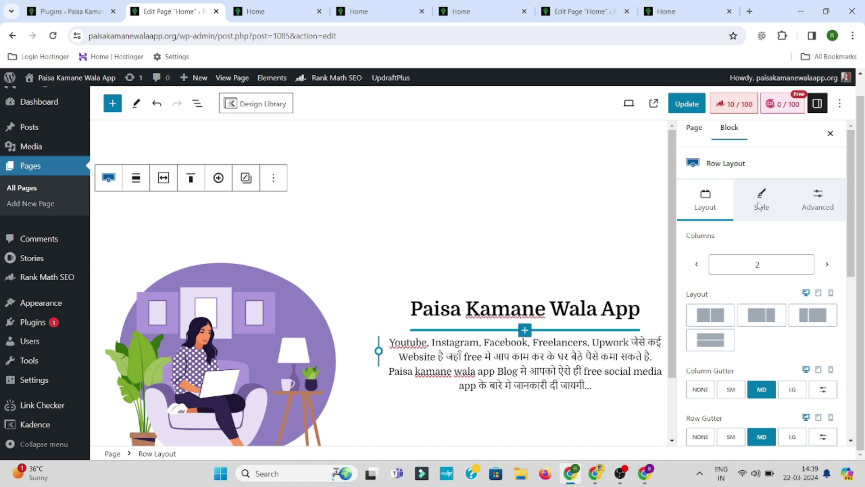
# Step: Set the row layout's background color to black with hex 000000
pyautogui.click(761, 202)
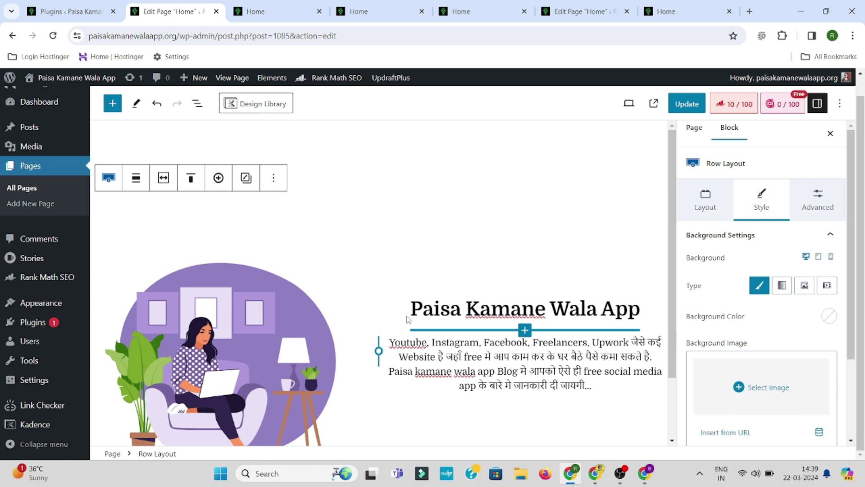
pyautogui.click(827, 317)
pyautogui.click(670, 292)
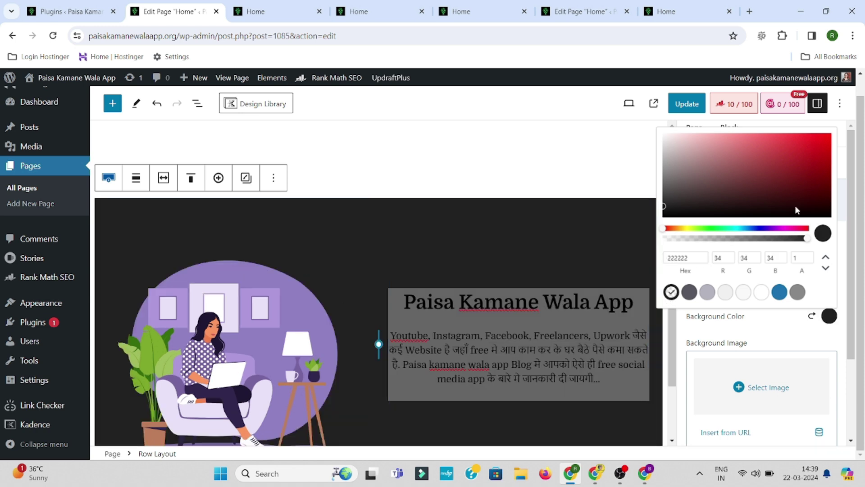
pyautogui.moveTo(812, 203); pyautogui.dragTo(837, 221)
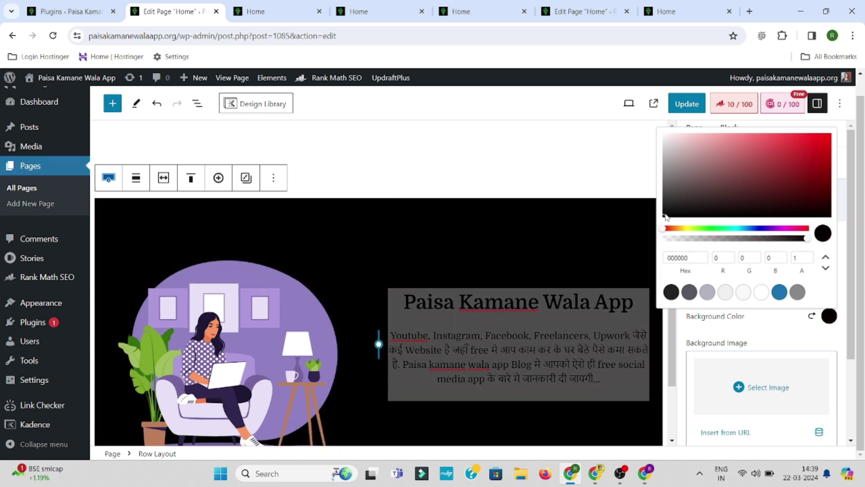
pyautogui.click(590, 177)
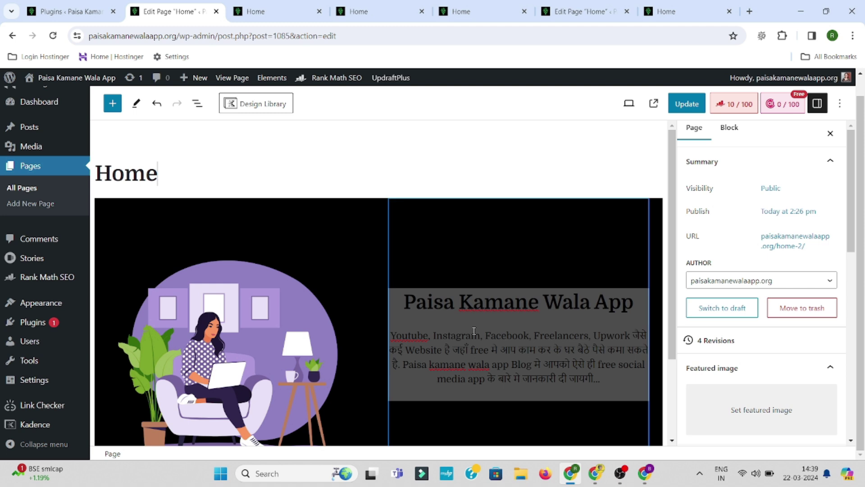
# Step: Set the text color of the "Paisa Kamane Wala App" heading to the white theme color Base 3
pyautogui.click(540, 411)
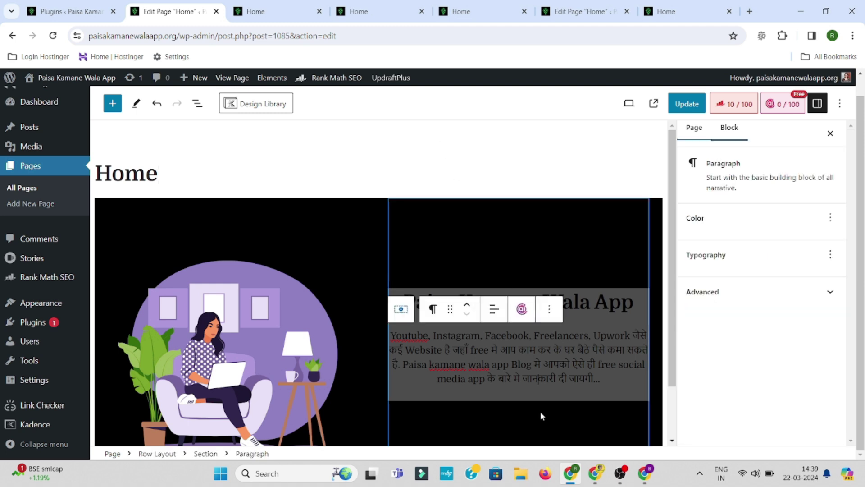
pyautogui.moveTo(567, 255); pyautogui.dragTo(423, 218)
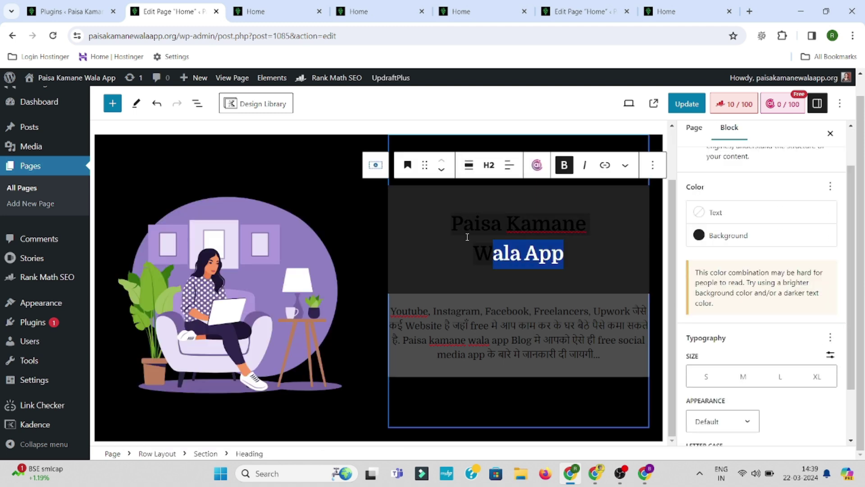
pyautogui.click(703, 213)
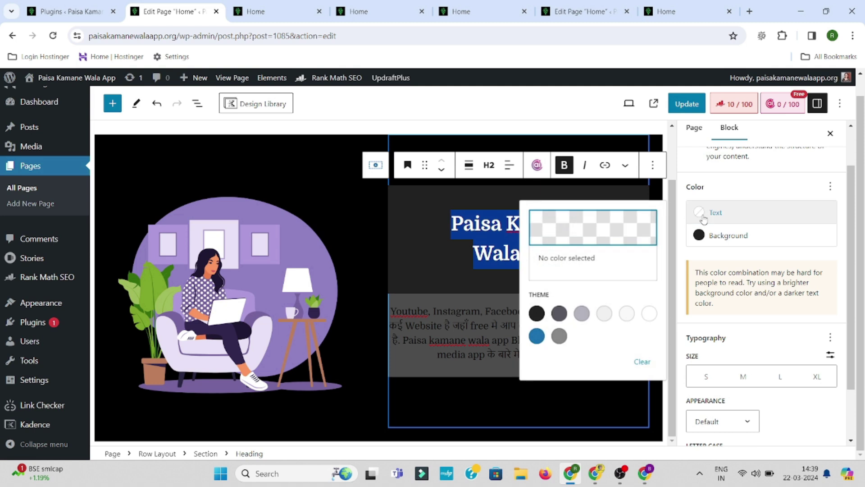
pyautogui.click(648, 316)
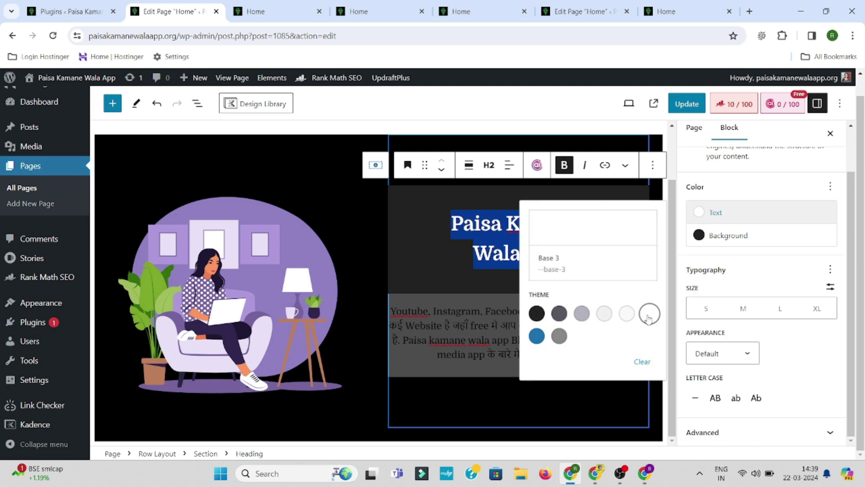
pyautogui.click(508, 123)
# Step: Set the text color of the paragraph below the heading to white and save the page
pyautogui.tripleClick(539, 325)
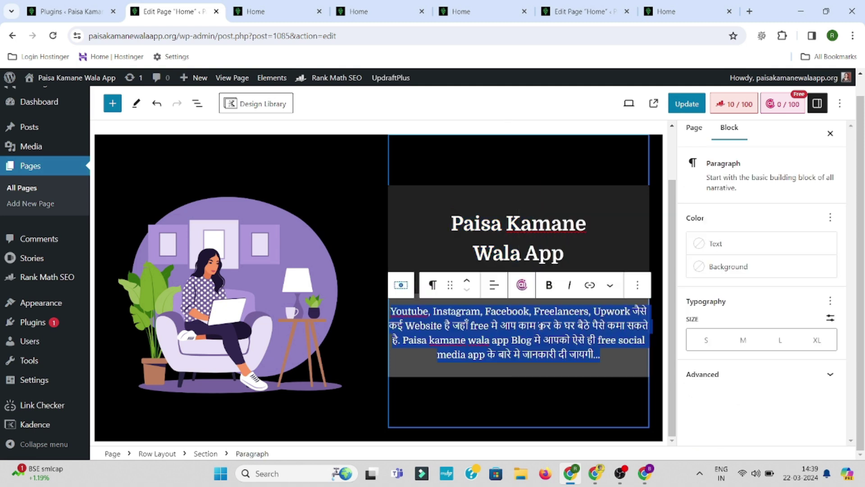
pyautogui.click(701, 247)
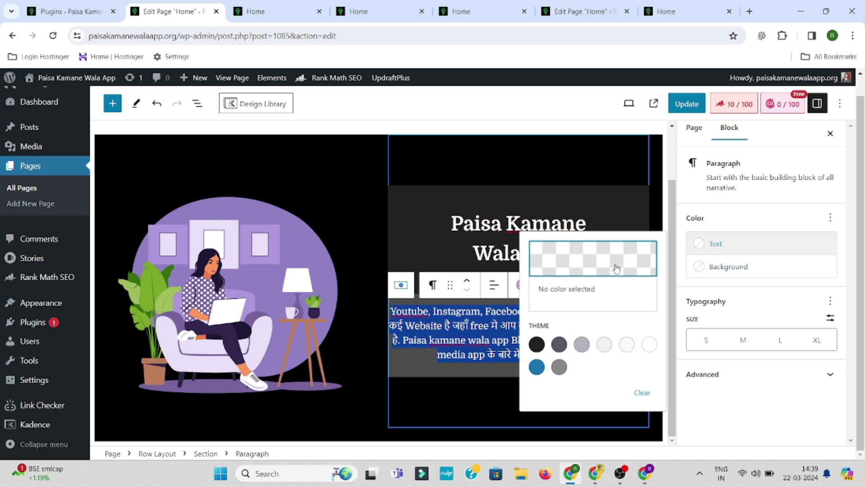
pyautogui.click(650, 344)
pyautogui.hotkey('ctrl', 's')
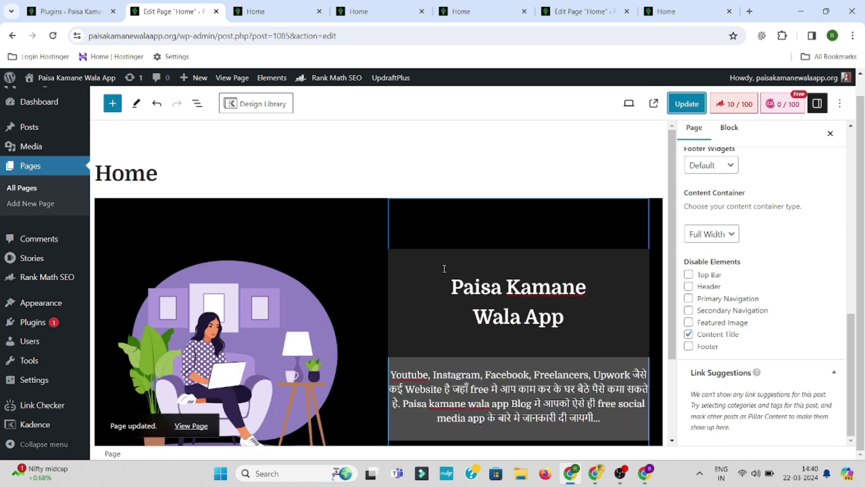
# Step: View the updated Home page on the live site and check its hero section from header to footer
pyautogui.click(654, 104)
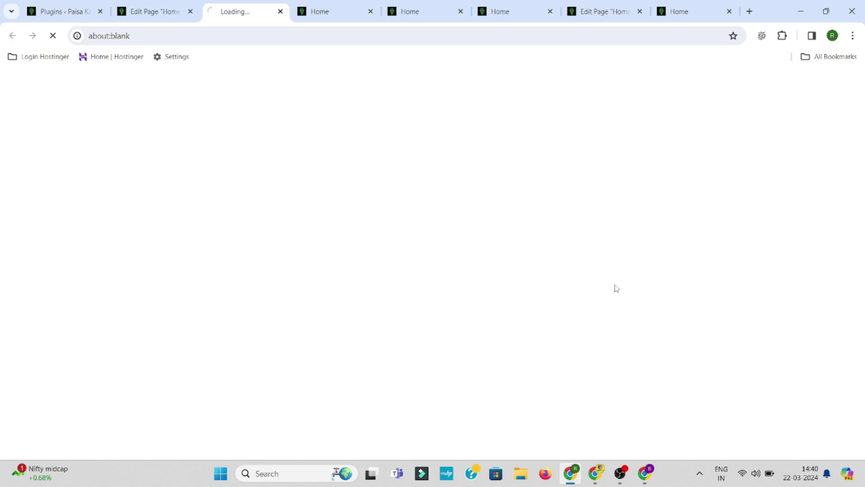
pyautogui.scroll(-1, 379, 365)
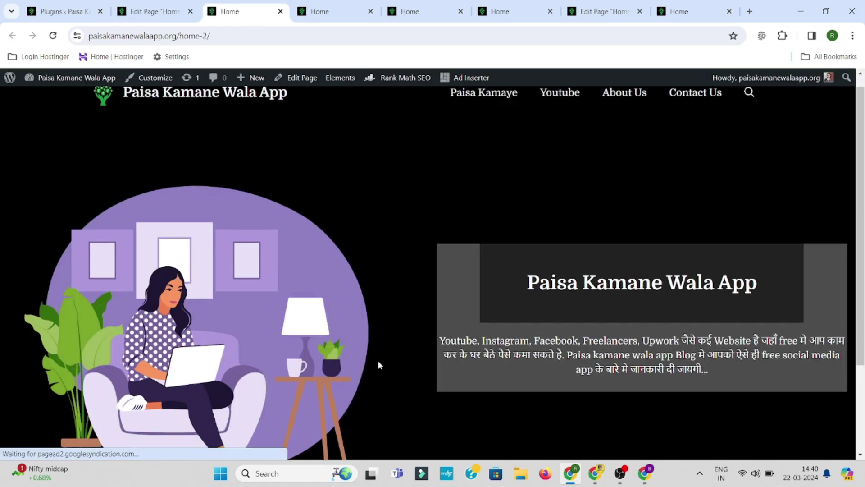
pyautogui.scroll(-3, 378, 360)
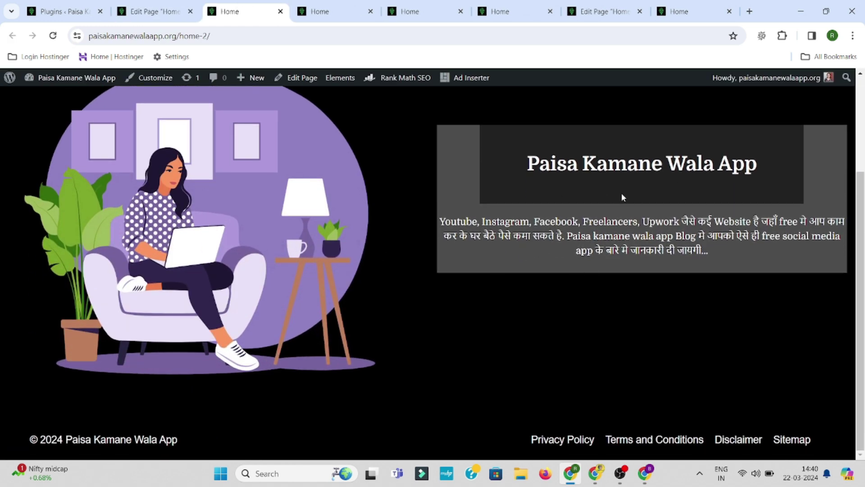
pyautogui.scroll(3, 350, 195)
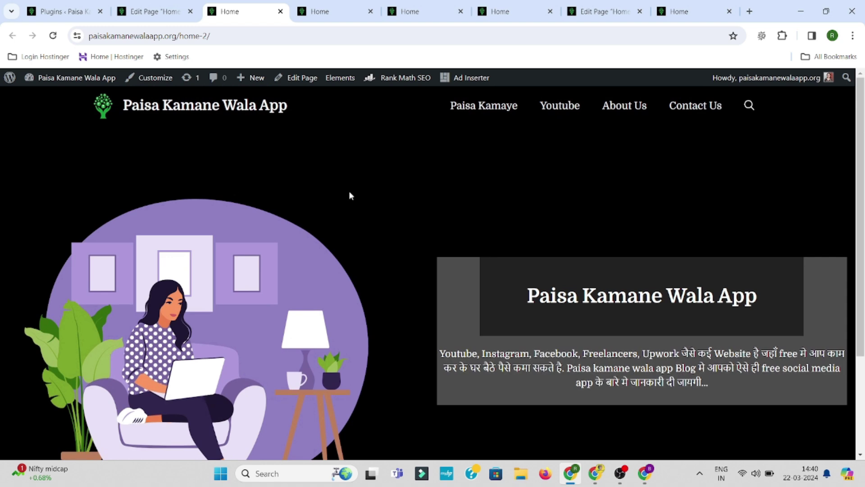
# Step: Return to the page editor and shrink the illustration of the woman with the laptop proportionally
pyautogui.click(153, 11)
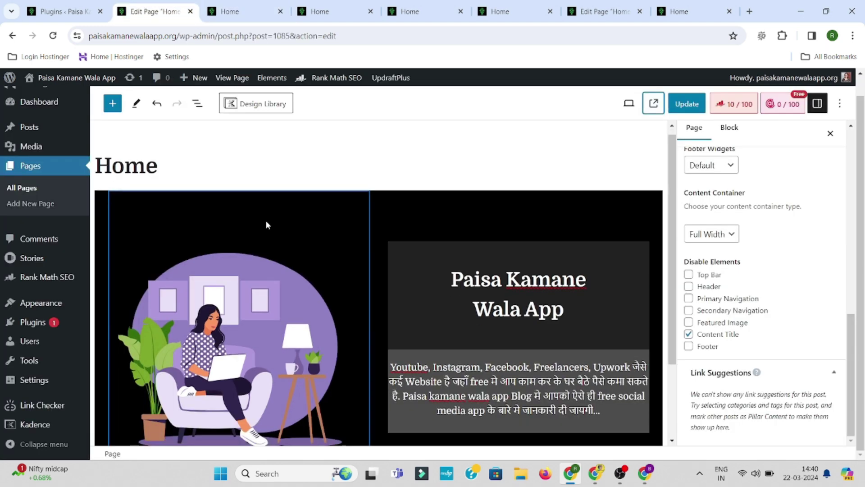
pyautogui.scroll(-2, 292, 270)
pyautogui.click(342, 343)
pyautogui.scroll(1, 342, 342)
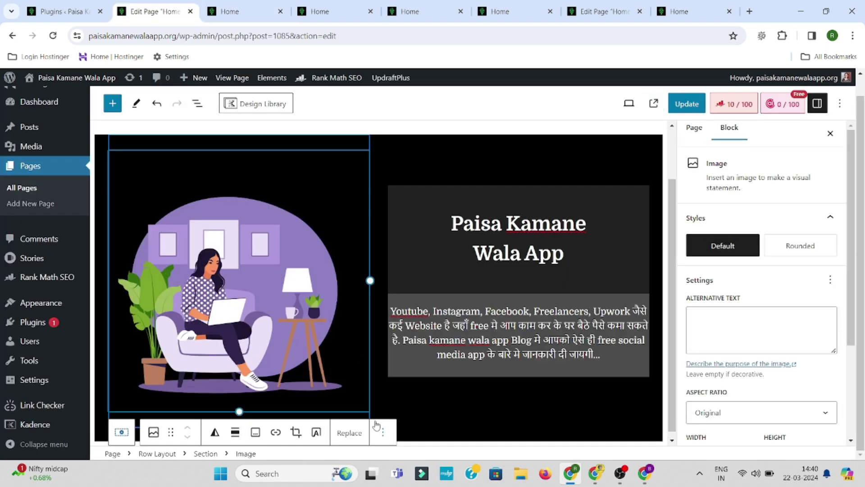
pyautogui.moveTo(367, 410); pyautogui.dragTo(299, 342)
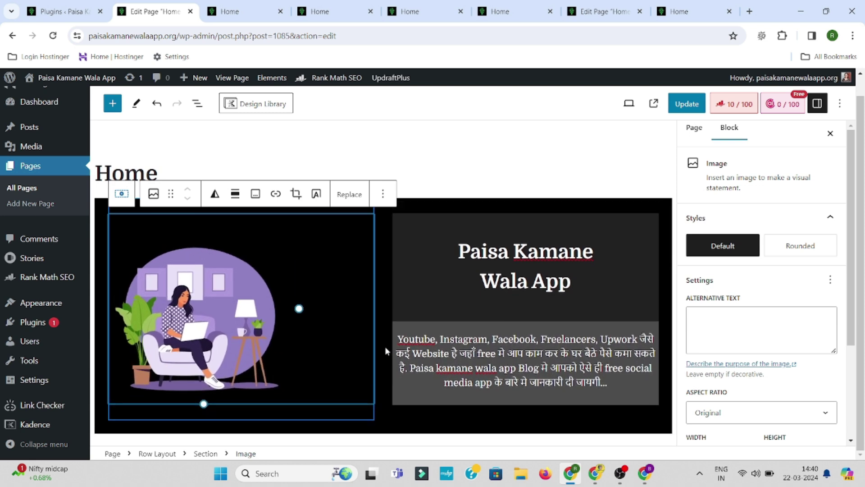
# Step: Change the heading's background to a custom near-black color, #070000
pyautogui.click(500, 273)
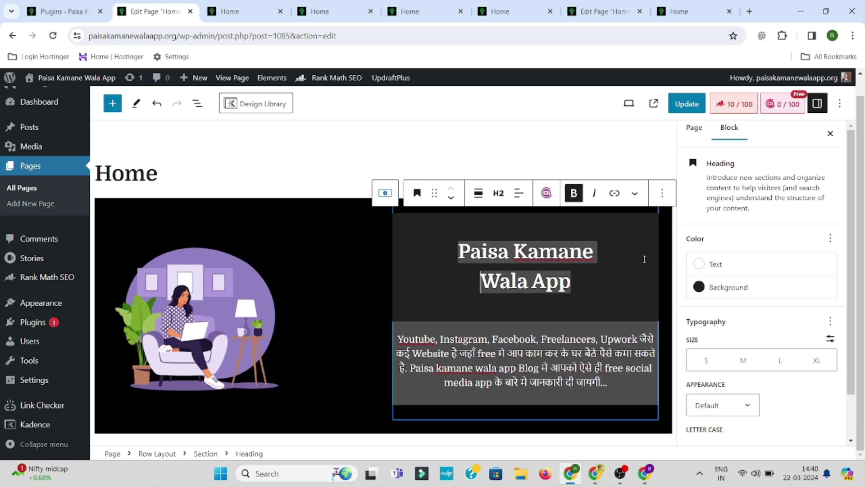
pyautogui.click(699, 287)
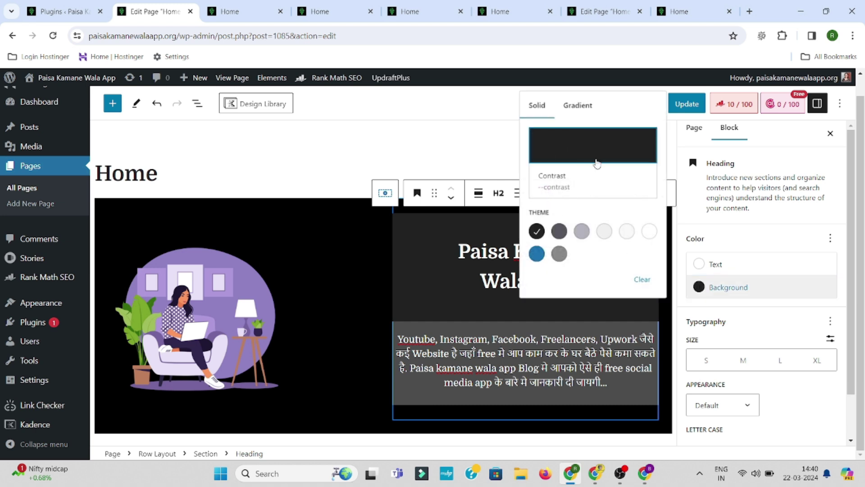
pyautogui.click(577, 132)
pyautogui.moveTo(391, 232); pyautogui.dragTo(506, 244)
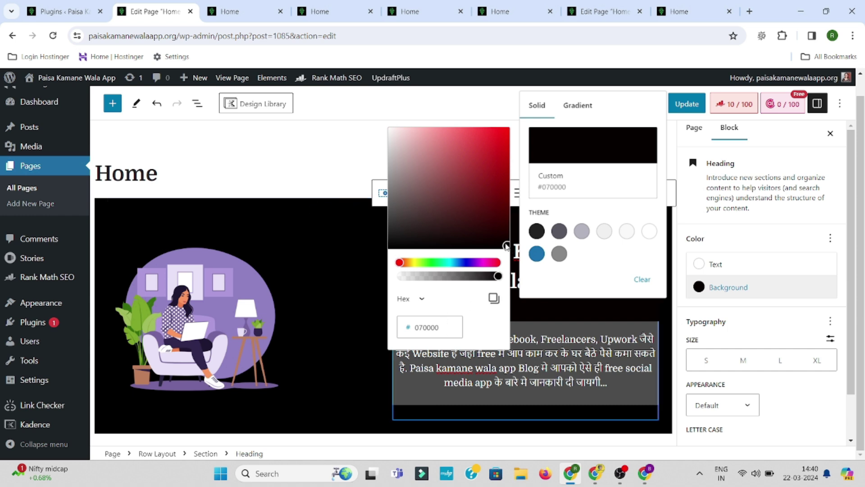
# Step: Change the heading's background to pure black, #000000
pyautogui.moveTo(504, 246); pyautogui.dragTo(513, 253)
pyautogui.moveTo(416, 327); pyautogui.dragTo(439, 327)
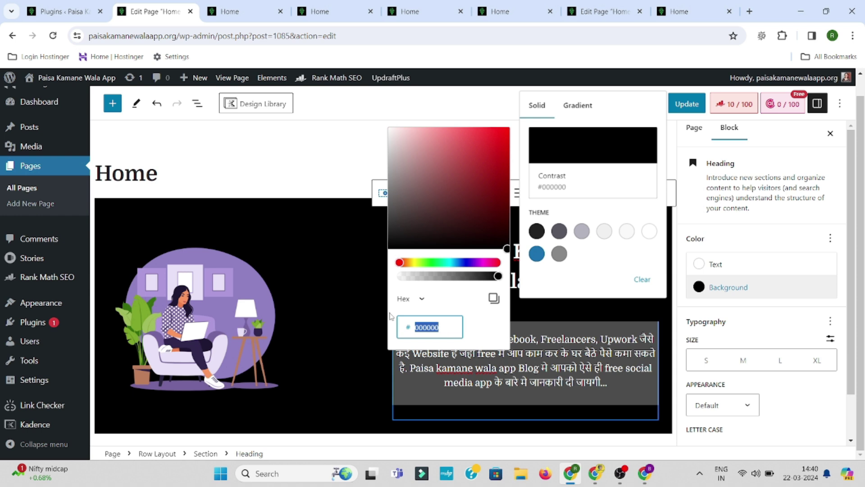
pyautogui.click(331, 299)
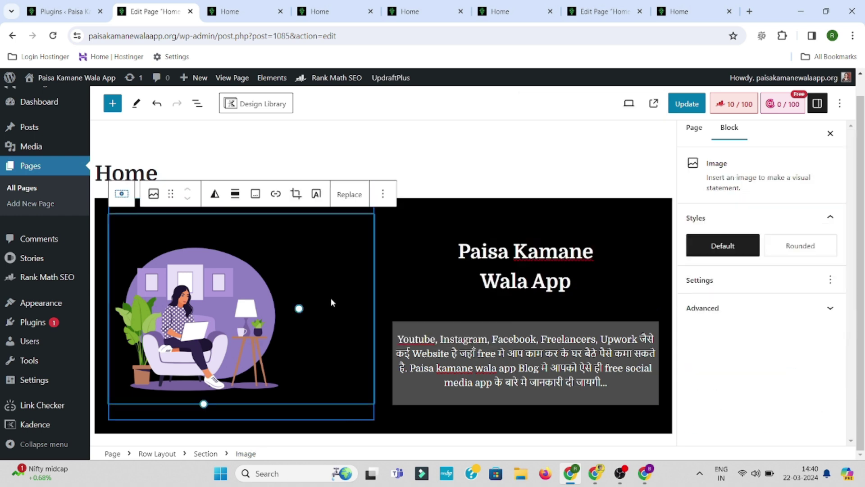
# Step: Give the paragraph below the heading a custom pure black background, #000000
pyautogui.click(621, 403)
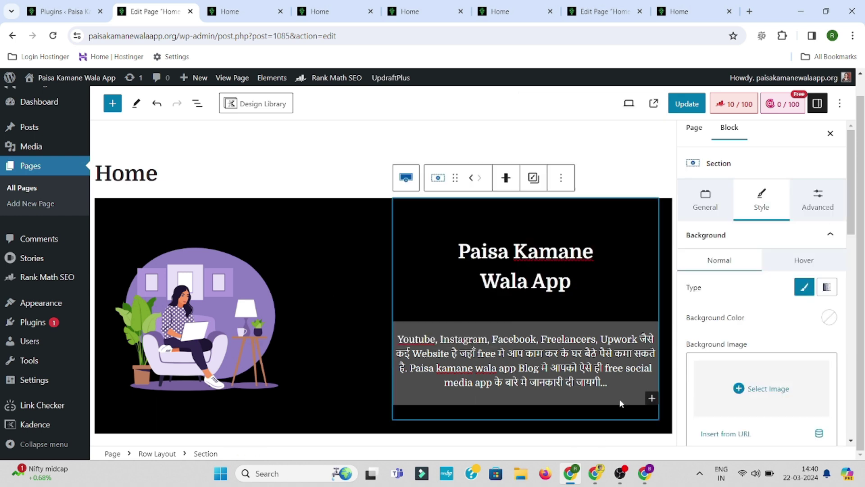
pyautogui.click(716, 207)
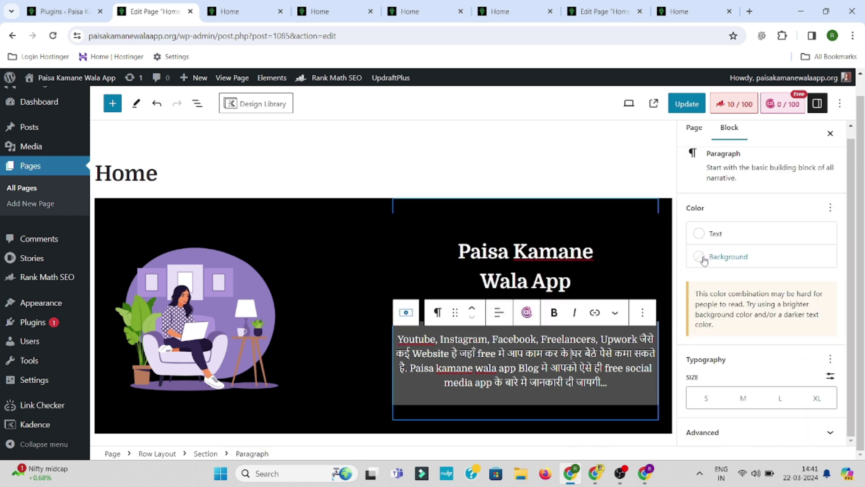
pyautogui.click(704, 259)
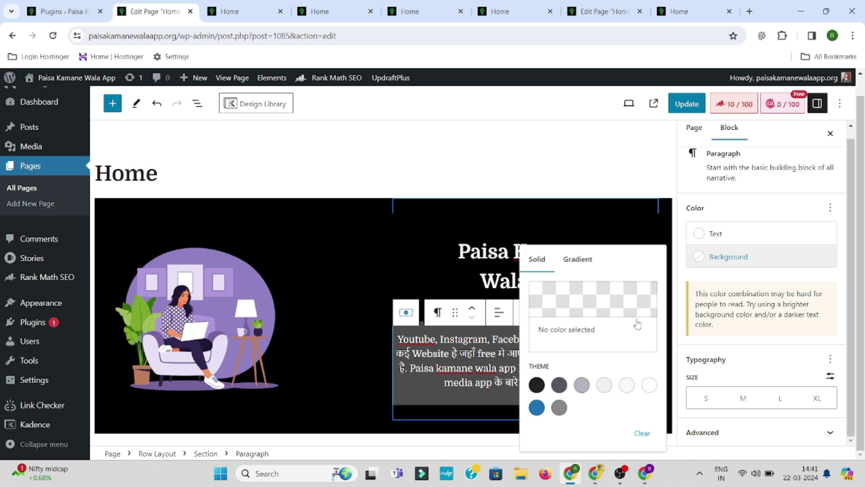
pyautogui.click(537, 384)
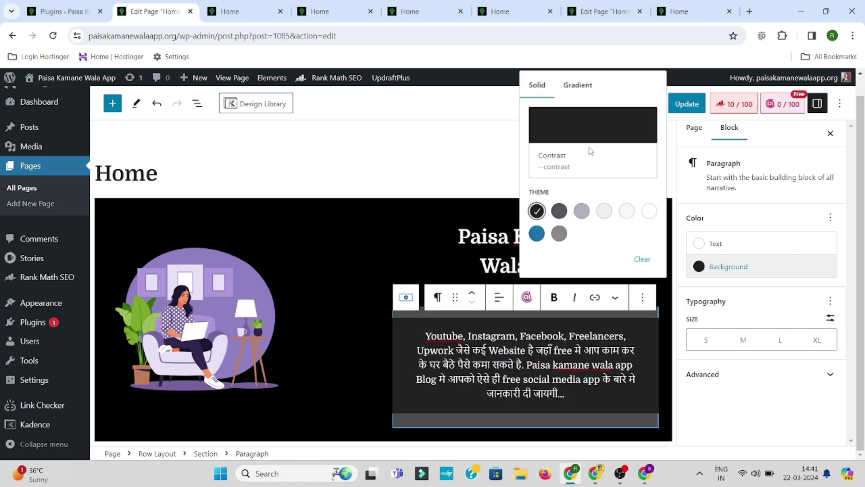
pyautogui.click(649, 143)
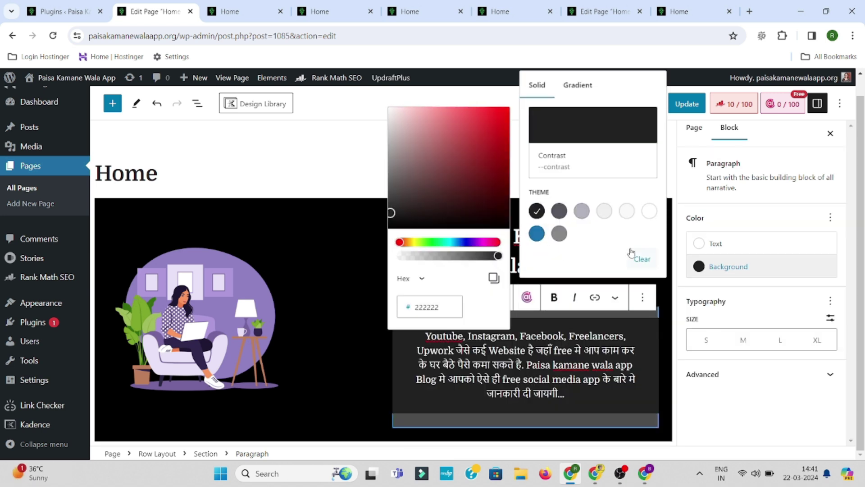
pyautogui.click(508, 231)
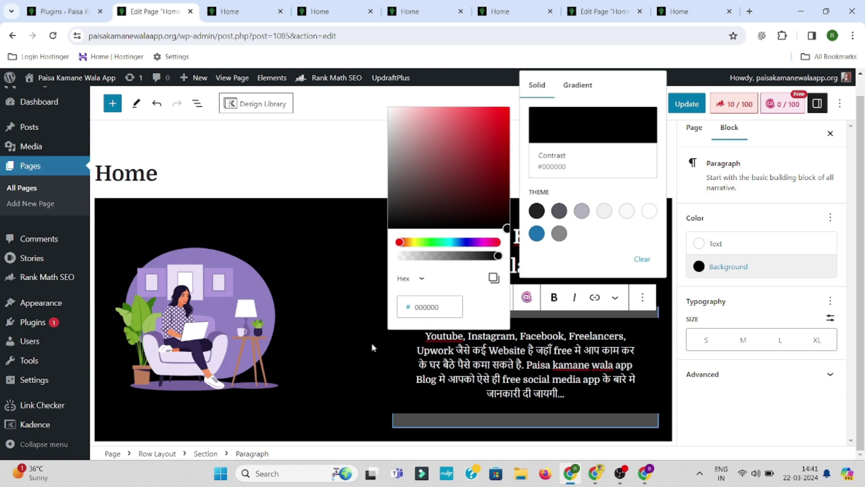
pyautogui.click(372, 345)
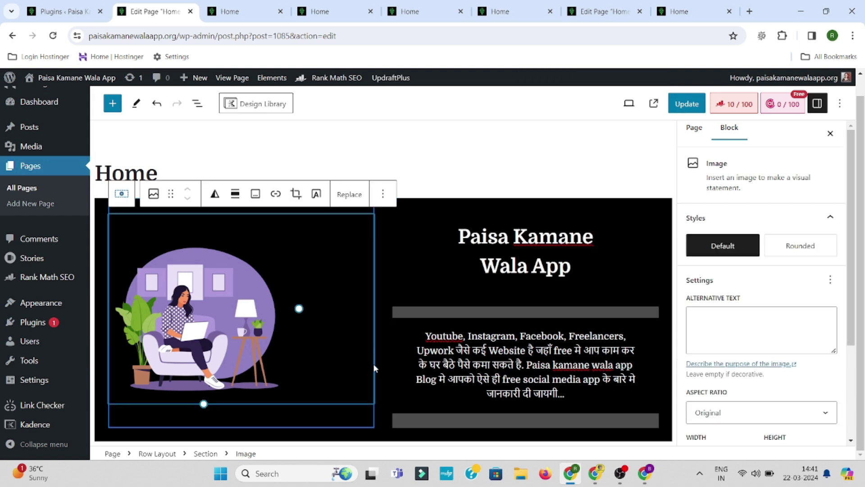
# Step: Lower the text section's background overlay opacity to the minimum for both the normal and hover states
pyautogui.click(475, 316)
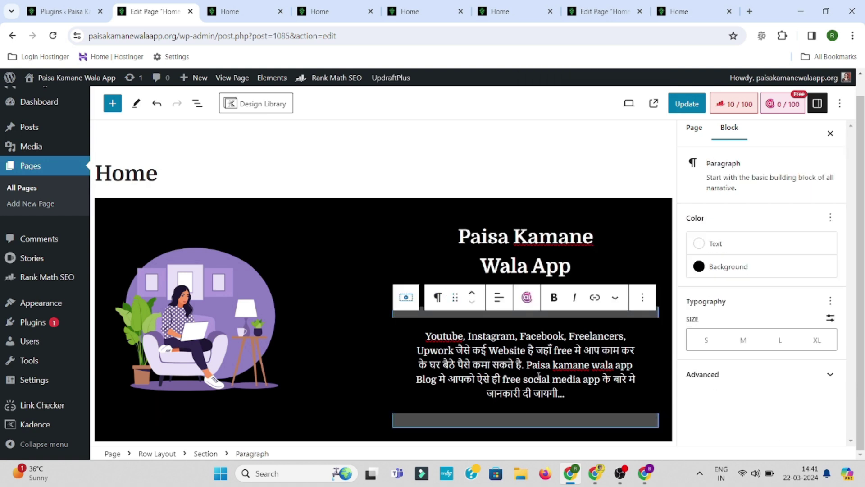
pyautogui.click(554, 146)
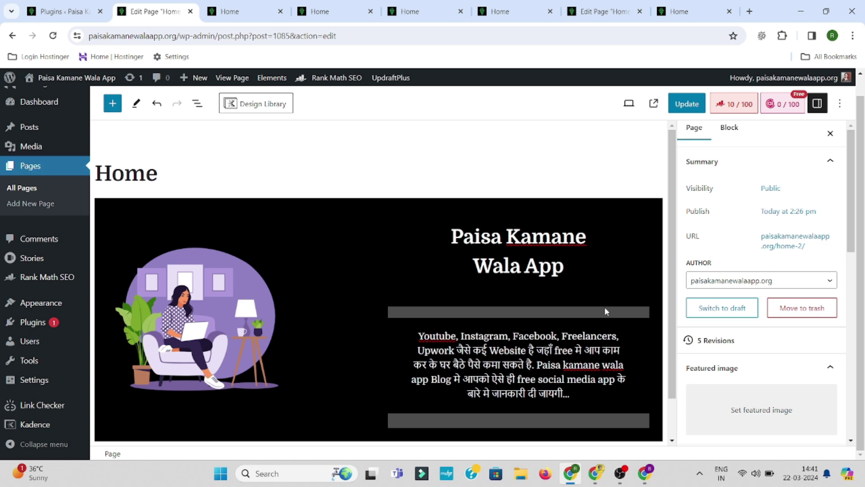
pyautogui.click(605, 309)
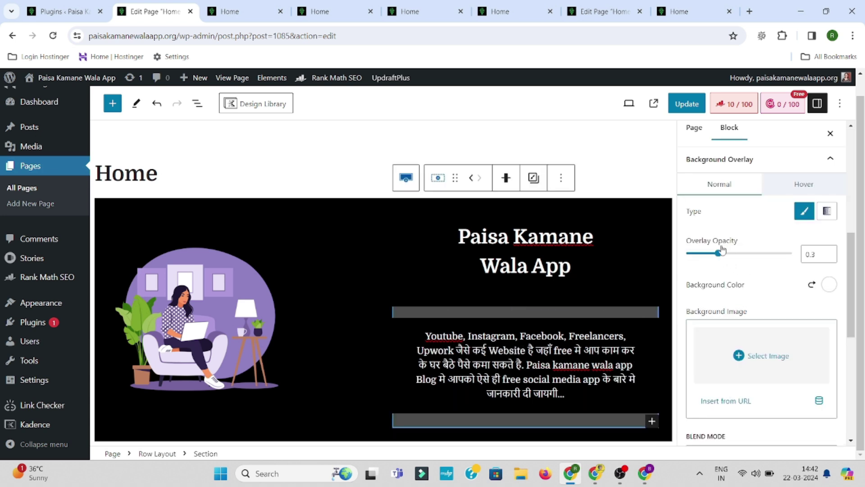
pyautogui.moveTo(719, 252); pyautogui.dragTo(678, 259)
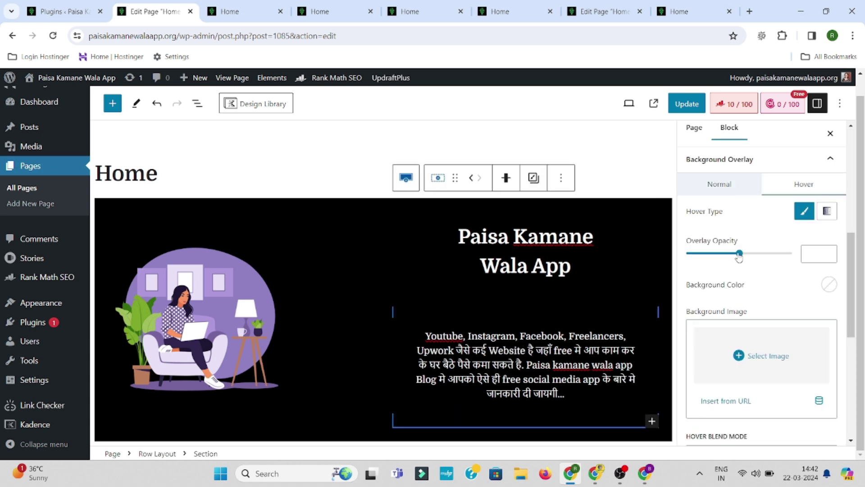
pyautogui.moveTo(738, 252); pyautogui.dragTo(659, 271)
# Step: Save the page and check the hero row's text backgrounds and illustration on the live site
pyautogui.click(686, 104)
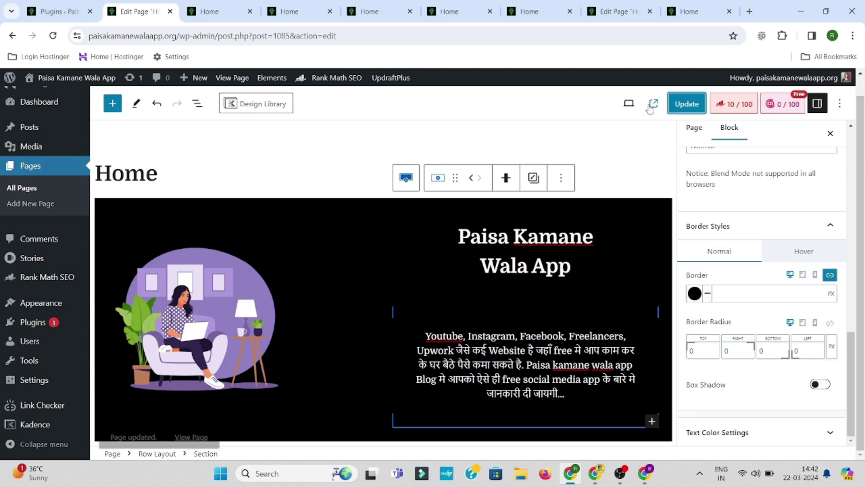
pyautogui.click(653, 104)
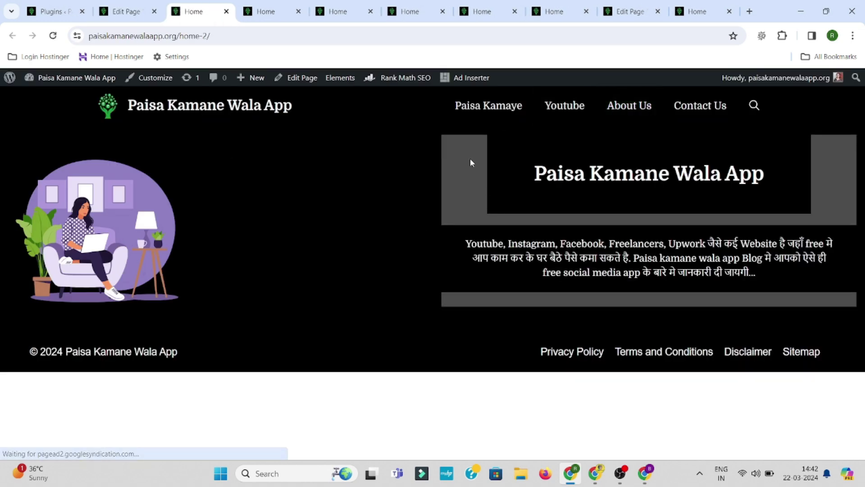
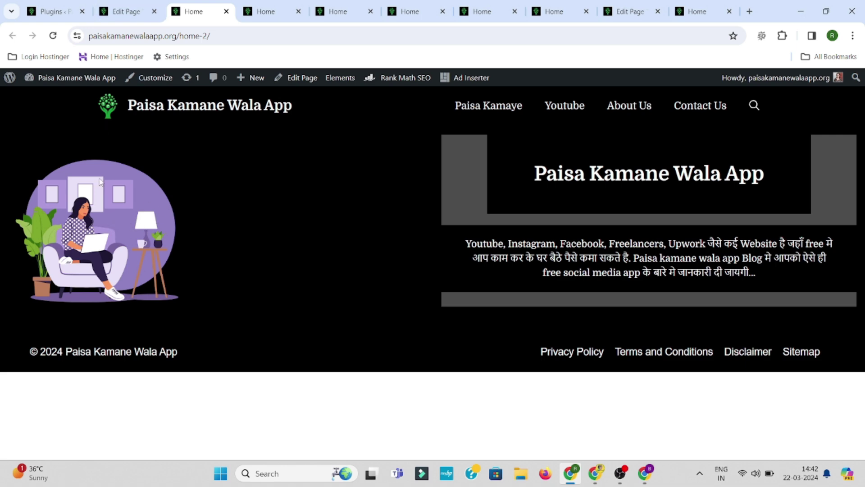
pyautogui.click(124, 12)
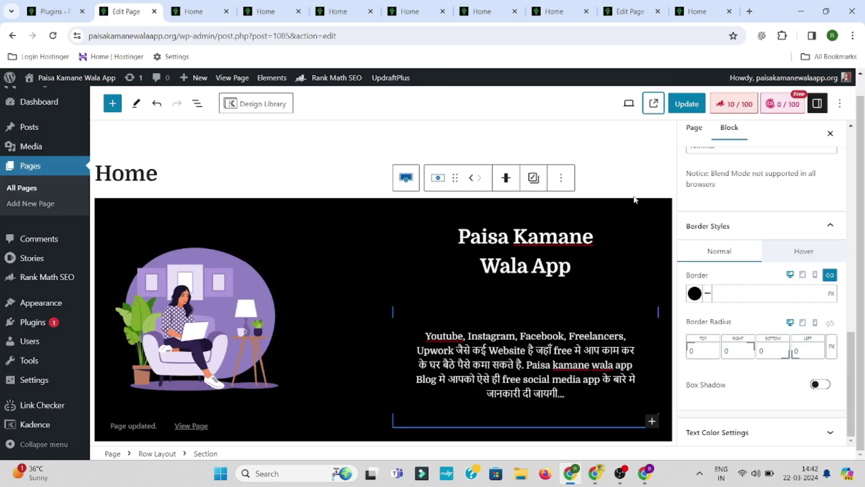
pyautogui.click(289, 365)
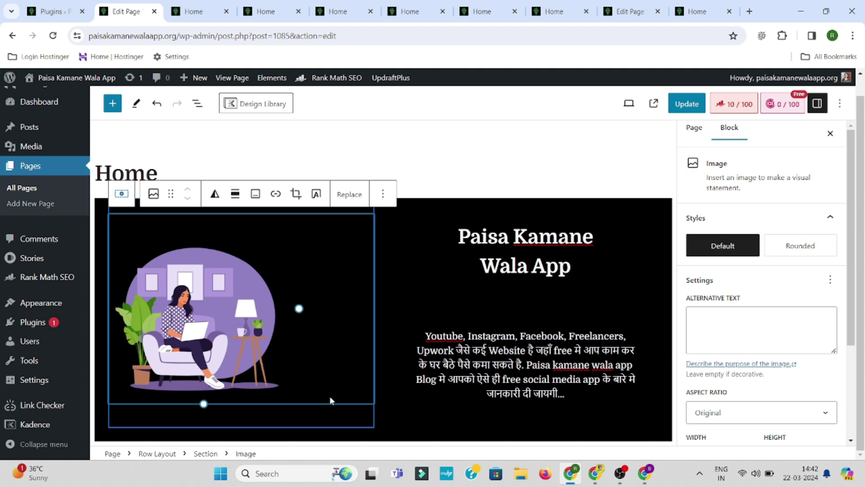
pyautogui.click(197, 10)
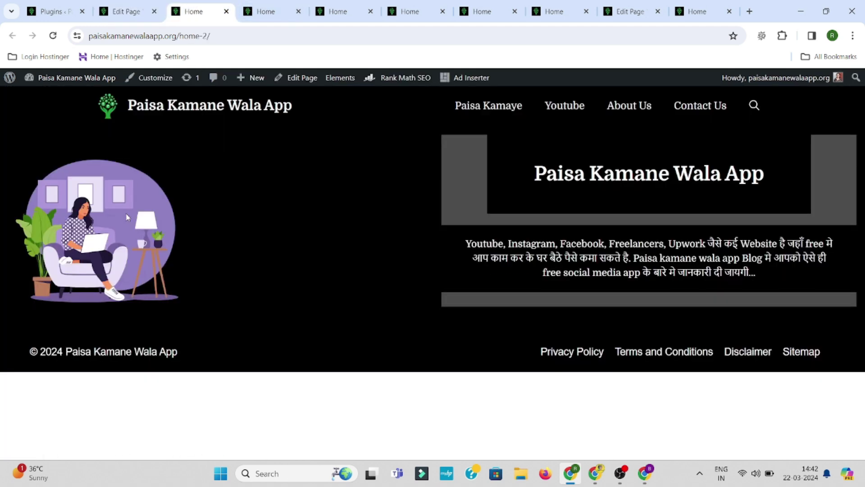
# Step: Return to the page editor and enlarge the illustration of the woman with the laptop proportionally
pyautogui.click(124, 12)
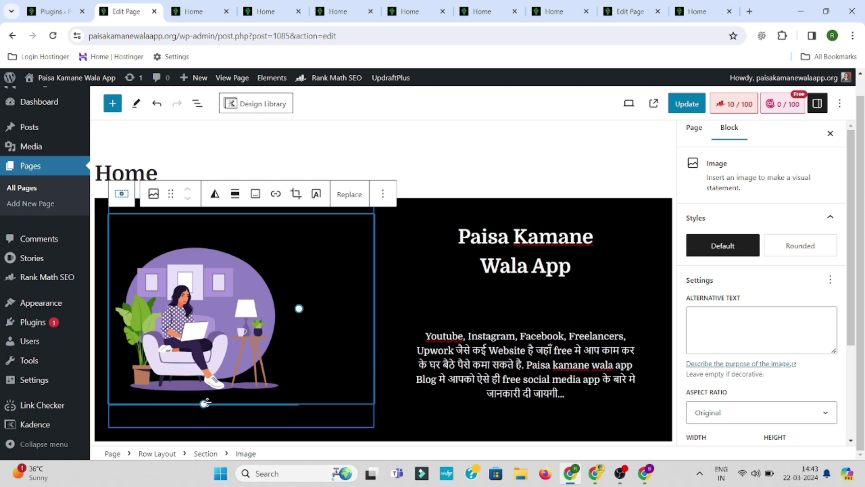
pyautogui.moveTo(205, 402); pyautogui.dragTo(245, 481)
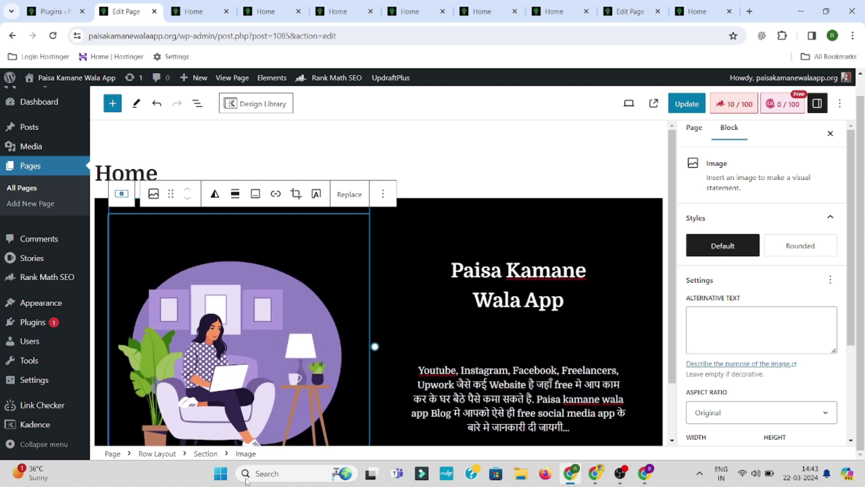
pyautogui.click(441, 180)
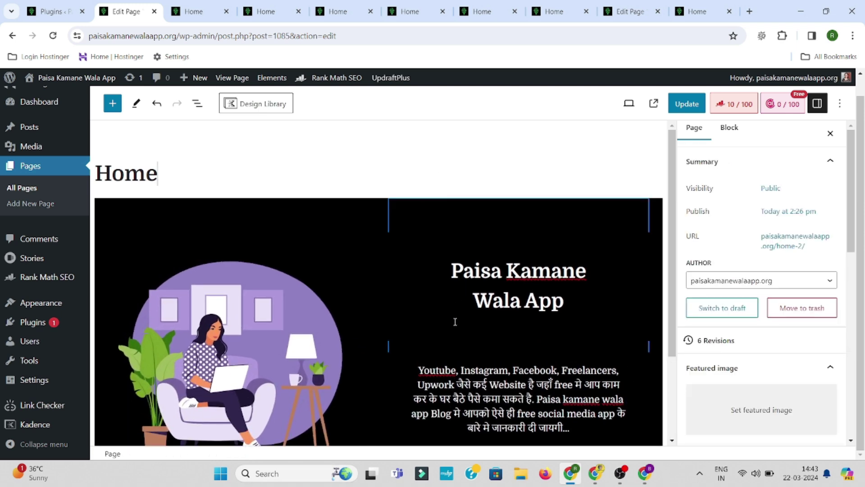
# Step: Remove the background color from the paragraph below the heading
pyautogui.tripleClick(413, 303)
pyautogui.scroll(-1, 618, 261)
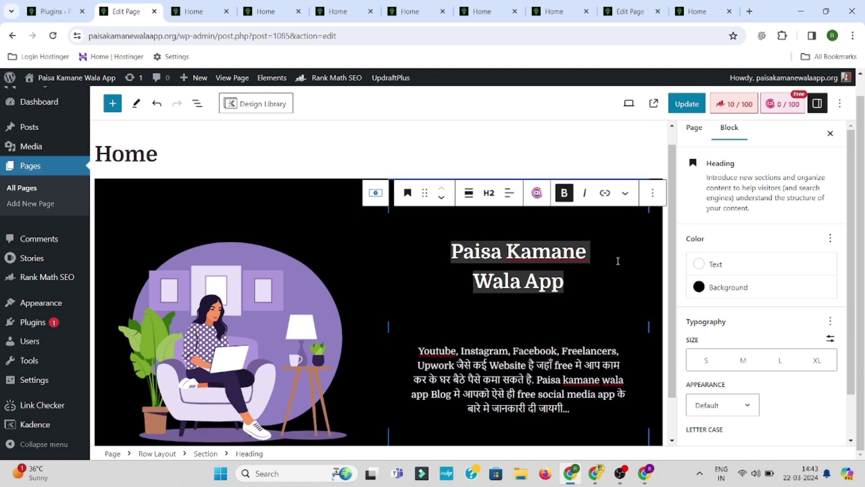
pyautogui.scroll(-1, 618, 261)
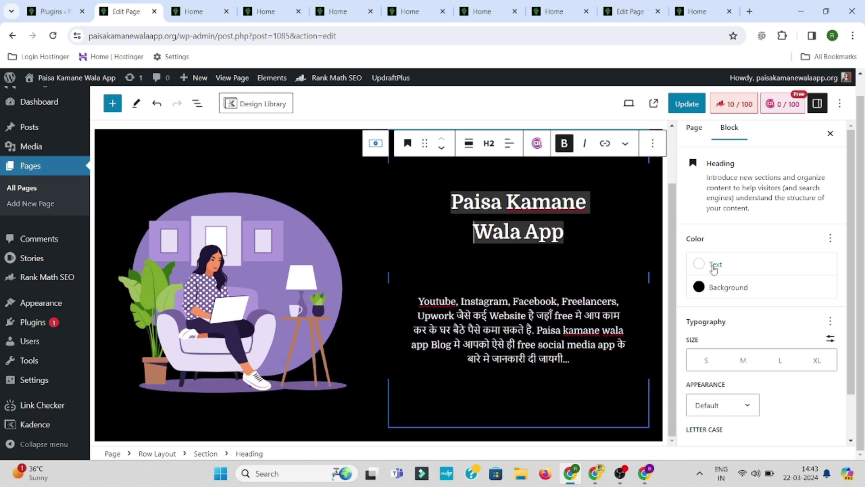
pyautogui.click(493, 414)
pyautogui.click(712, 267)
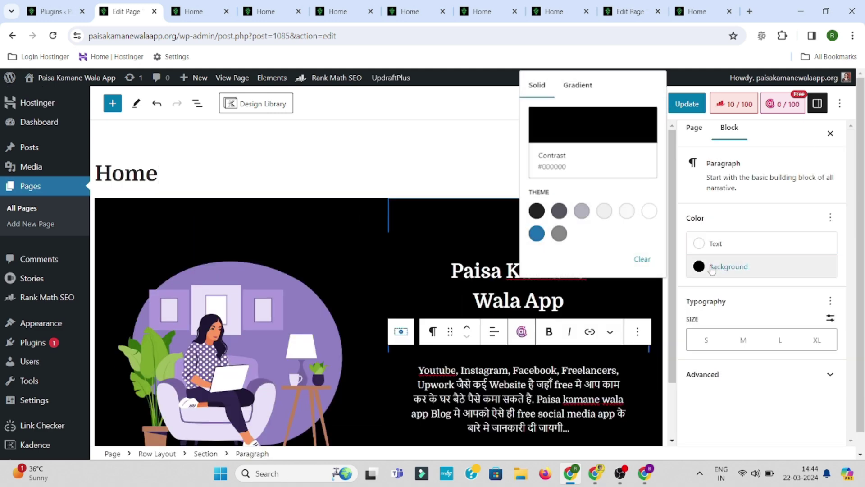
pyautogui.click(642, 259)
# Step: Remove the background color from the Paisa Kamane Wala App heading
pyautogui.click(451, 292)
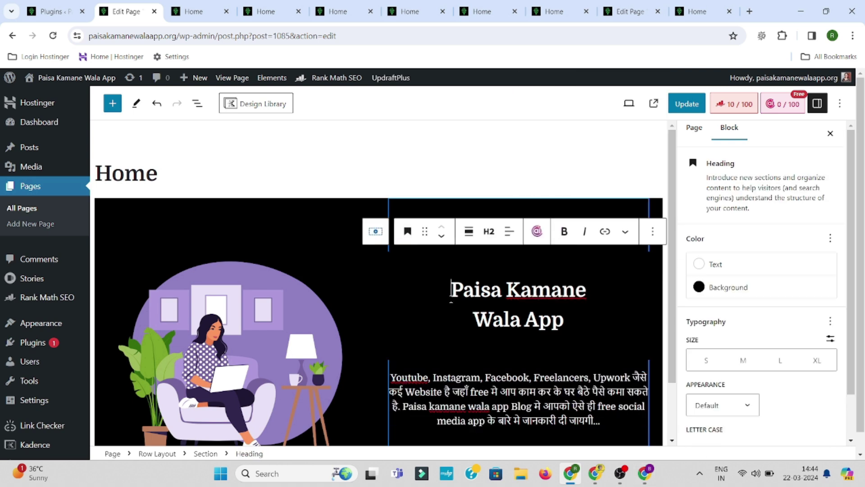
pyautogui.tripleClick(617, 304)
pyautogui.click(727, 287)
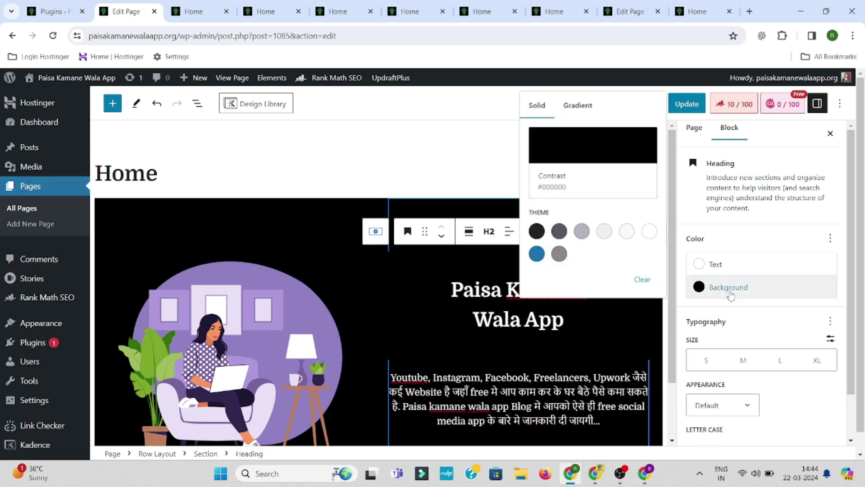
pyautogui.click(631, 279)
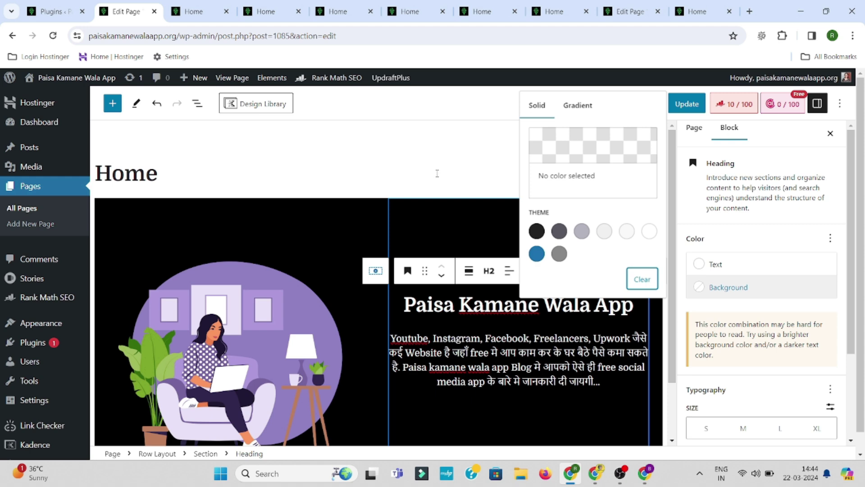
# Step: Save the page and view the updated hero row on the live site
pyautogui.click(437, 173)
pyautogui.click(686, 103)
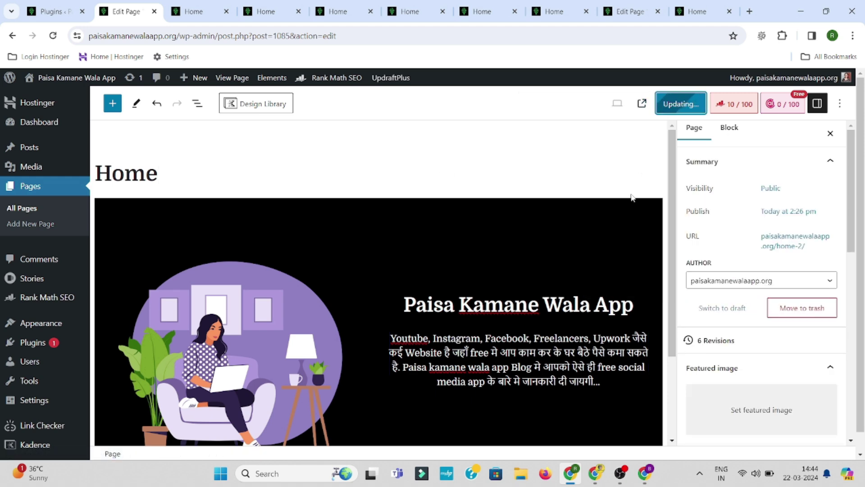
pyautogui.click(642, 103)
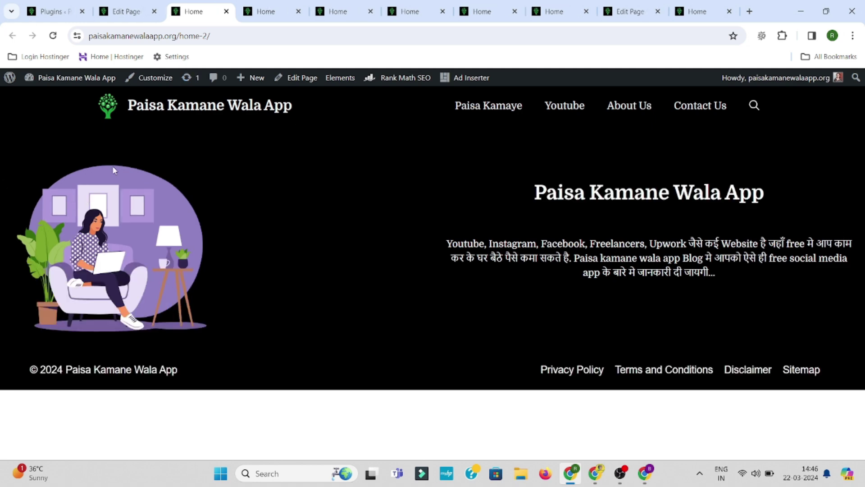
# Step: In the page editor, make the hero row's content inherit the theme's max width and set its column gutter to none
pyautogui.click(123, 12)
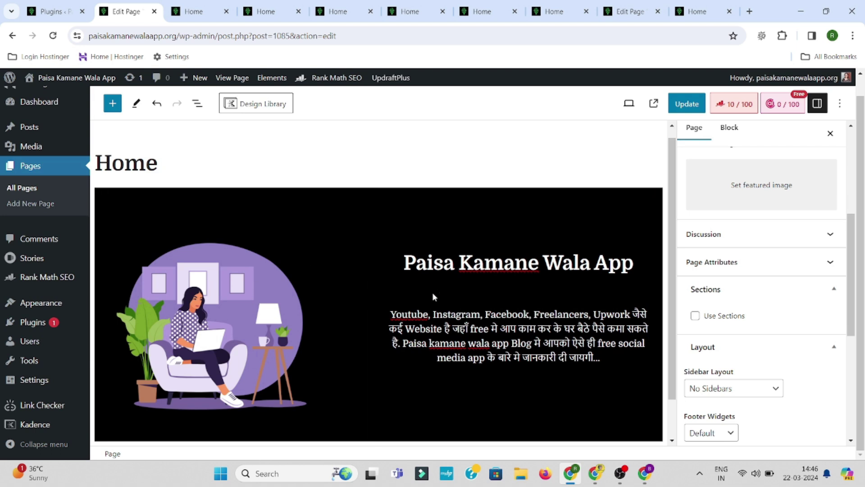
pyautogui.click(558, 298)
pyautogui.click(288, 313)
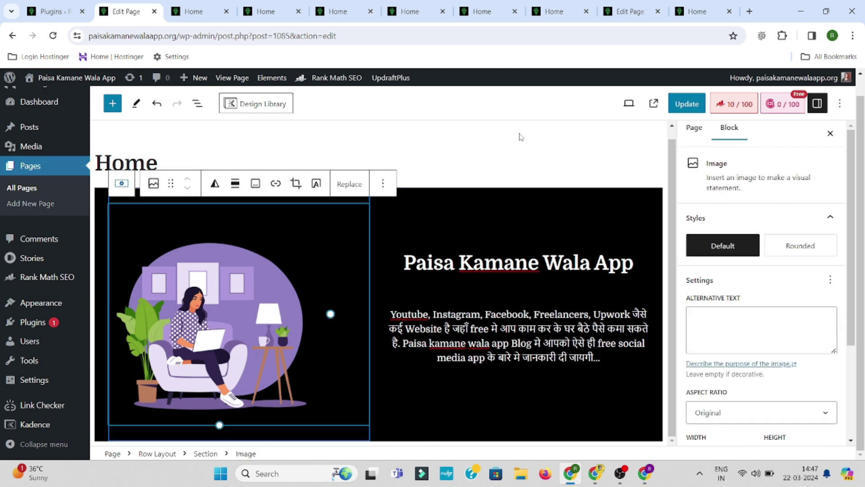
pyautogui.click(141, 182)
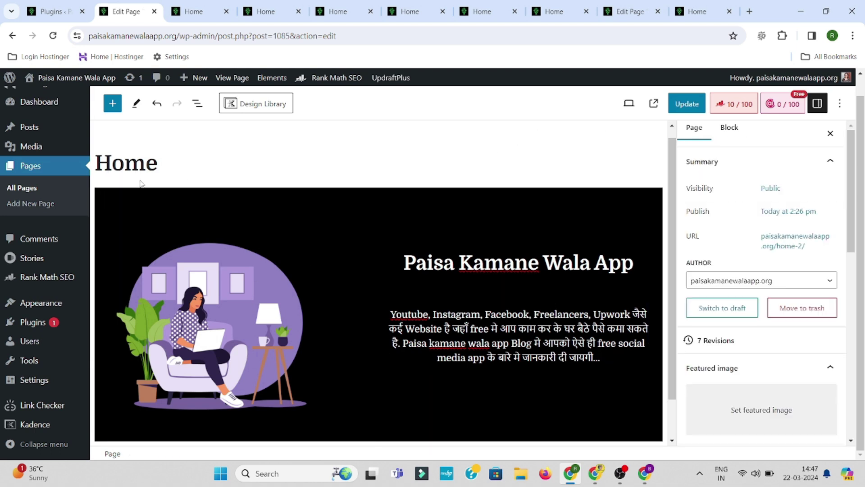
pyautogui.click(99, 188)
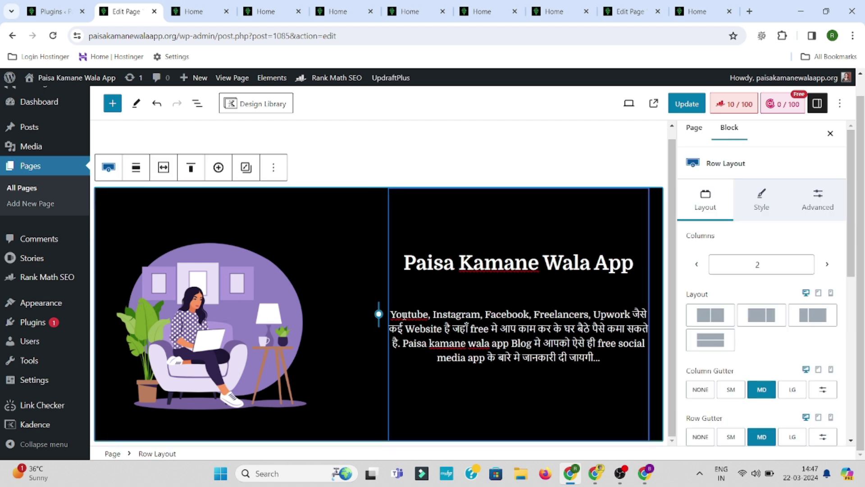
pyautogui.scroll(-5, 776, 299)
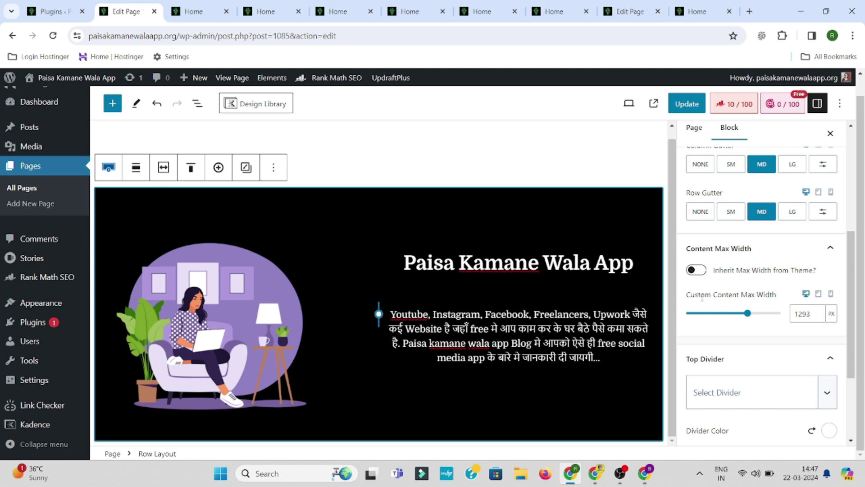
pyautogui.moveTo(691, 295); pyautogui.dragTo(726, 318)
pyautogui.click(730, 248)
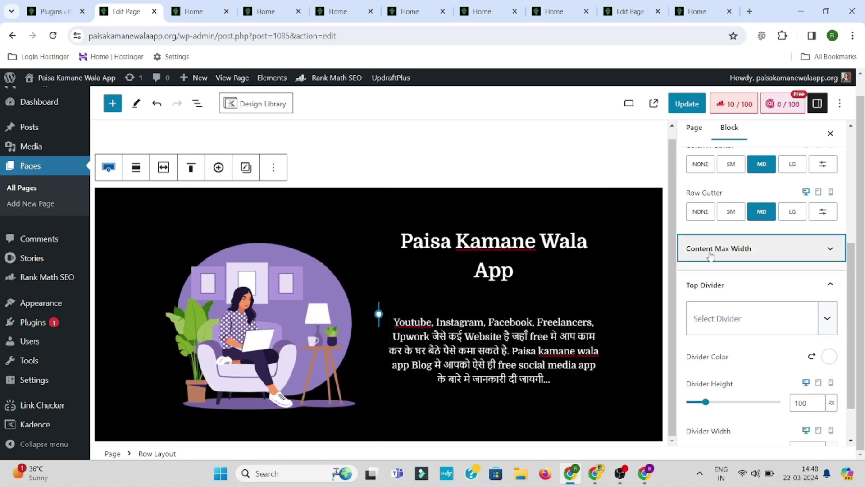
pyautogui.click(742, 259)
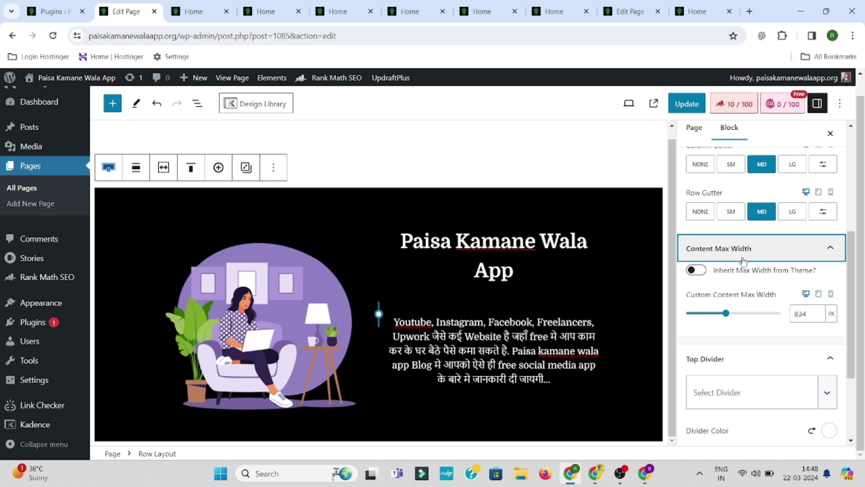
pyautogui.click(692, 271)
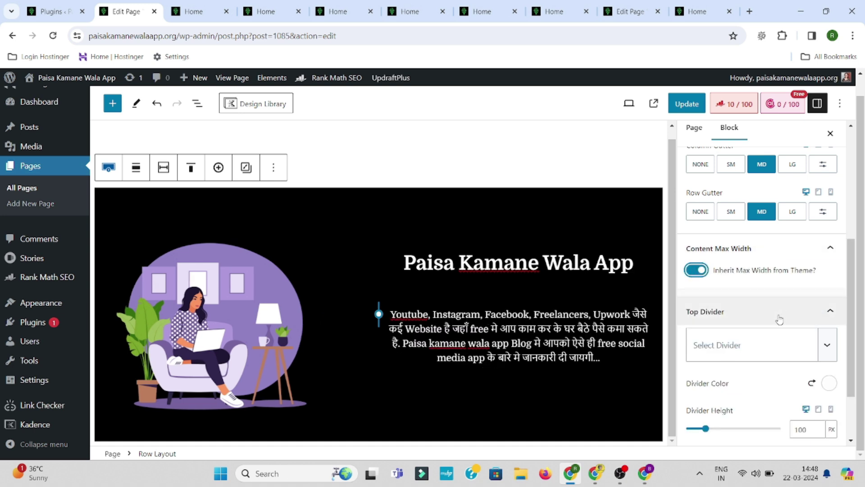
pyautogui.scroll(-2, 779, 321)
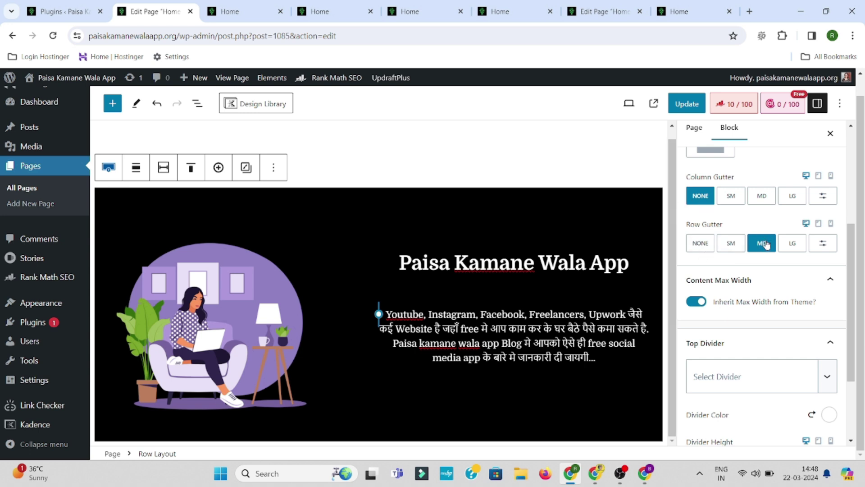
# Step: Try two triangular top divider shapes on the hero row and remove the top divider again
pyautogui.scroll(-3, 702, 310)
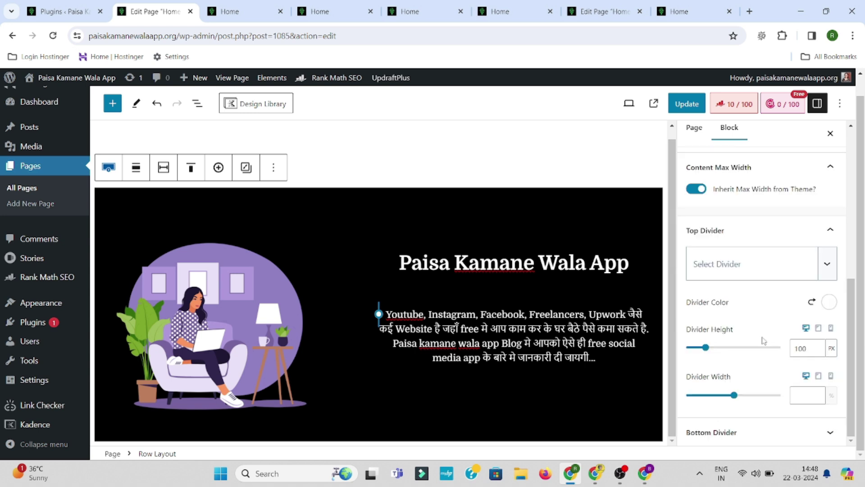
pyautogui.click(828, 266)
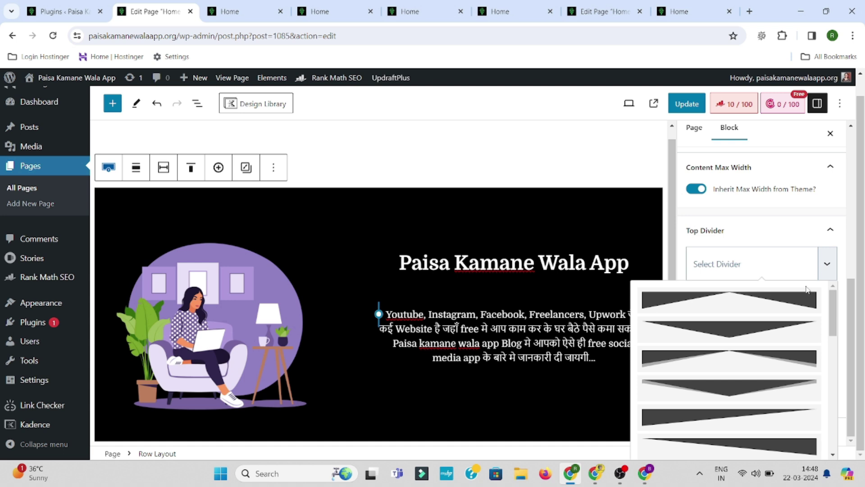
pyautogui.click(733, 305)
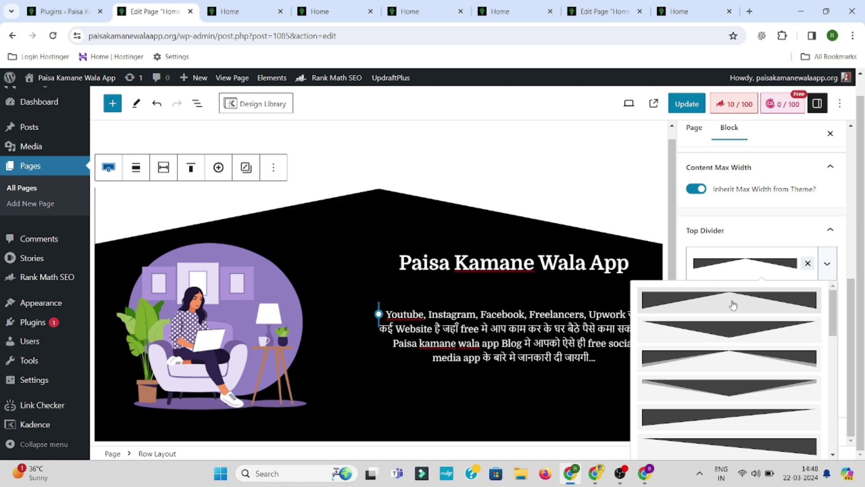
pyautogui.click(753, 272)
pyautogui.click(779, 337)
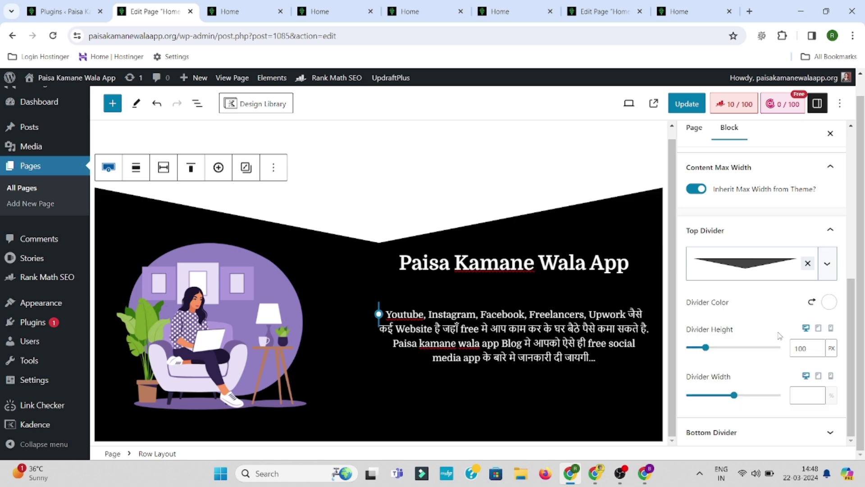
pyautogui.click(753, 270)
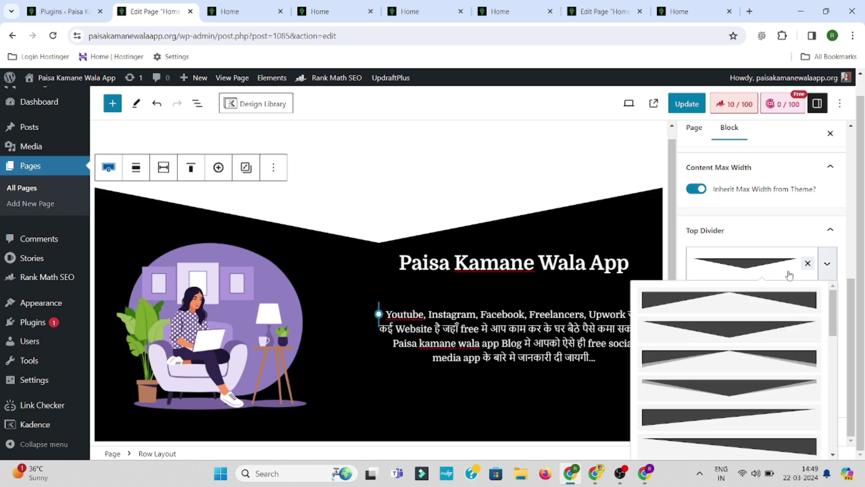
pyautogui.click(803, 268)
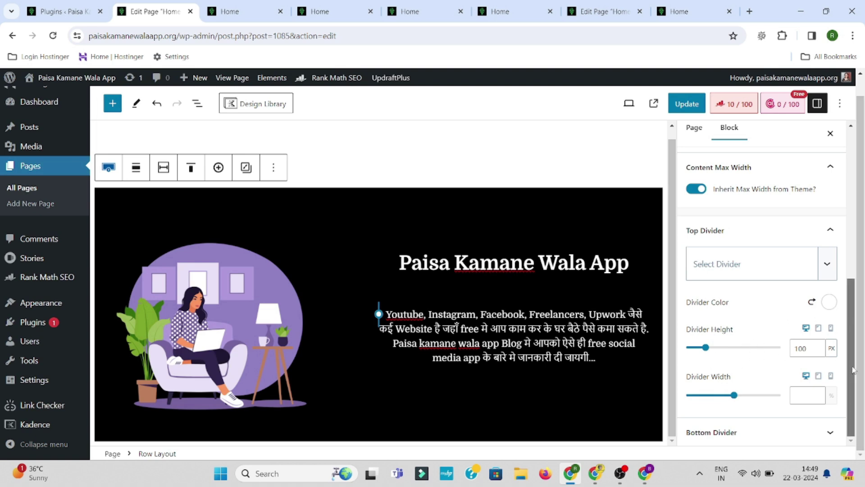
# Step: Give the hero row a bottom divider that slopes down from left to right, with a divider height of 99 px
pyautogui.click(777, 432)
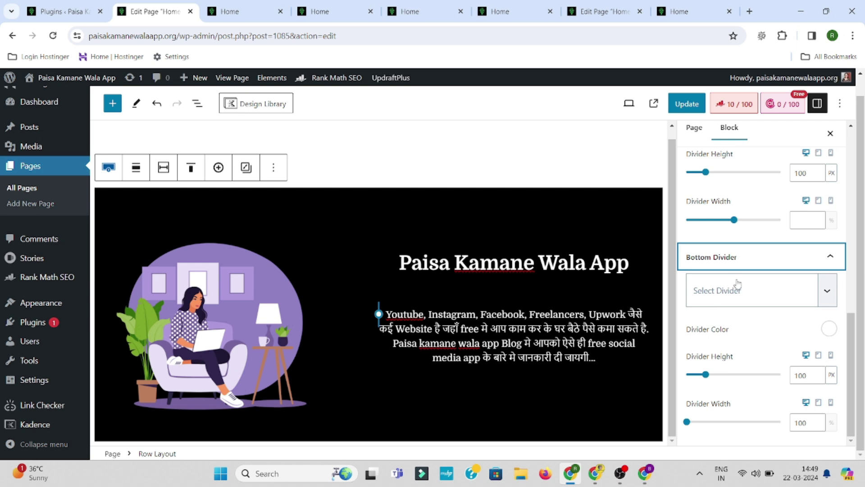
pyautogui.click(770, 294)
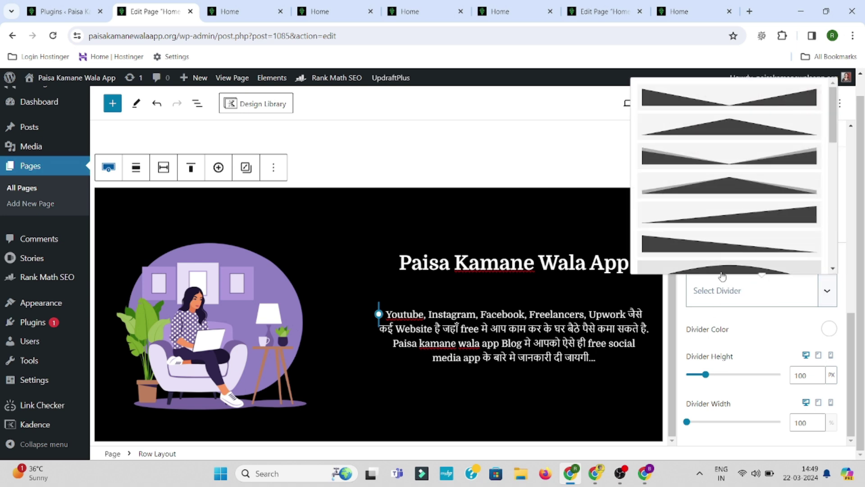
pyautogui.click(740, 223)
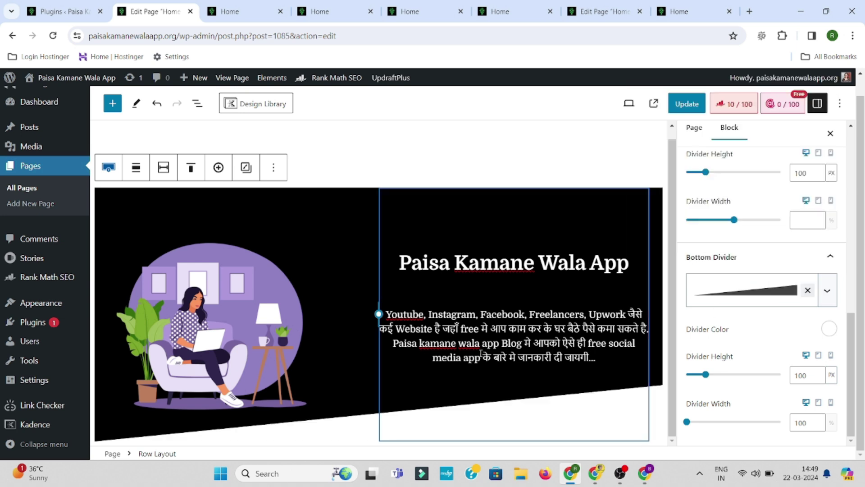
pyautogui.click(748, 301)
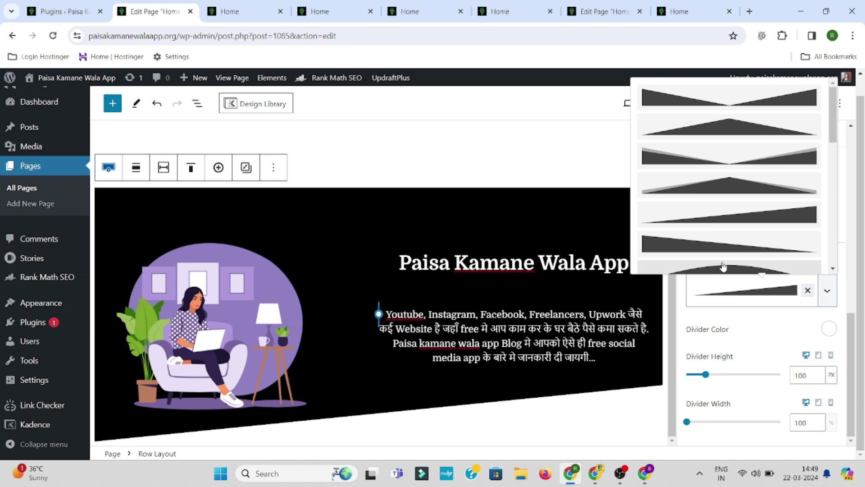
pyautogui.click(737, 158)
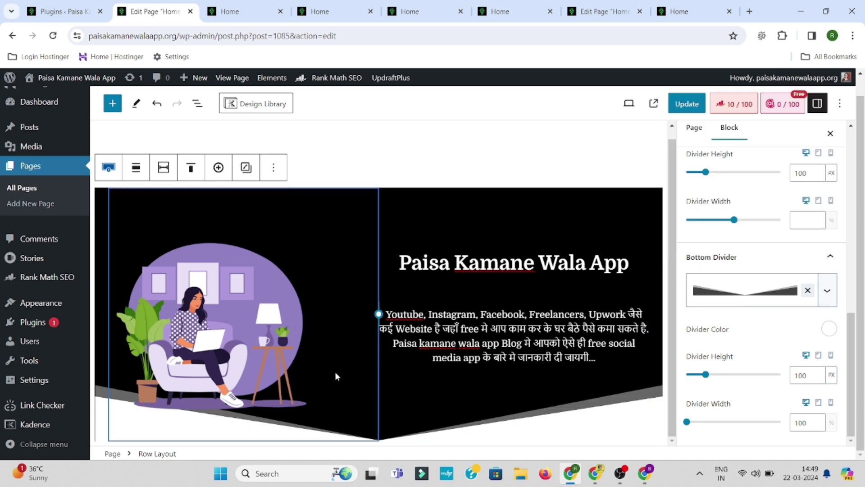
pyautogui.click(750, 280)
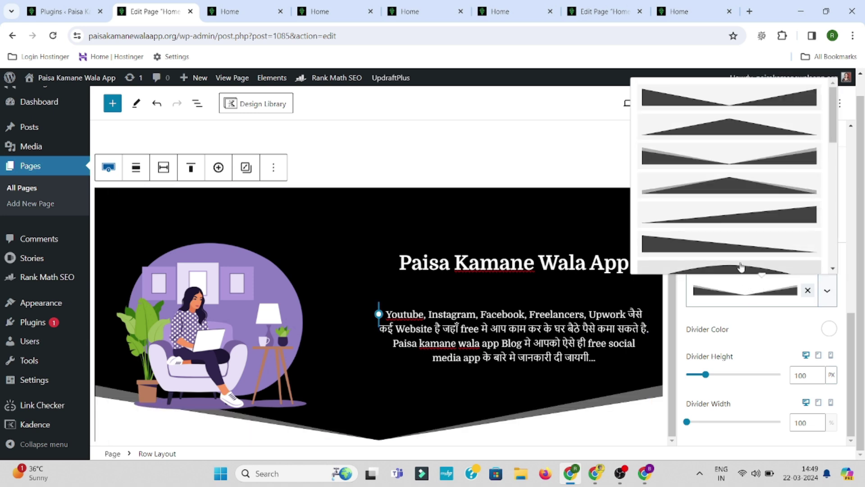
pyautogui.click(741, 267)
pyautogui.click(765, 295)
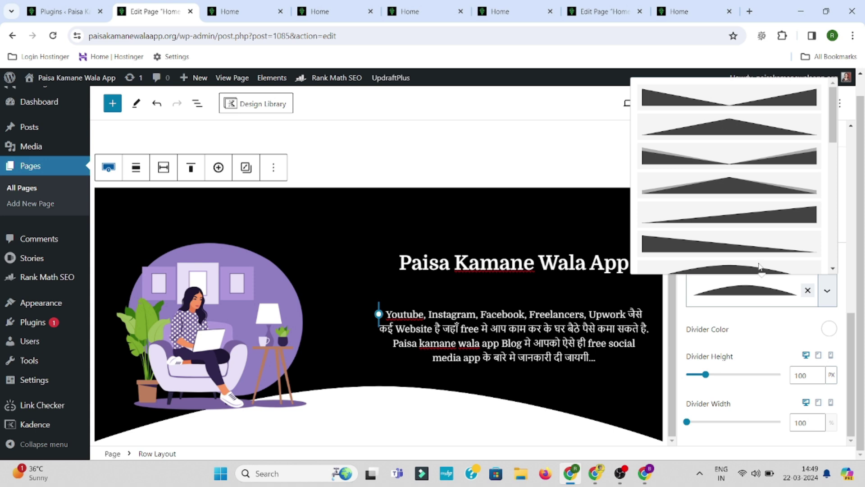
pyautogui.click(718, 248)
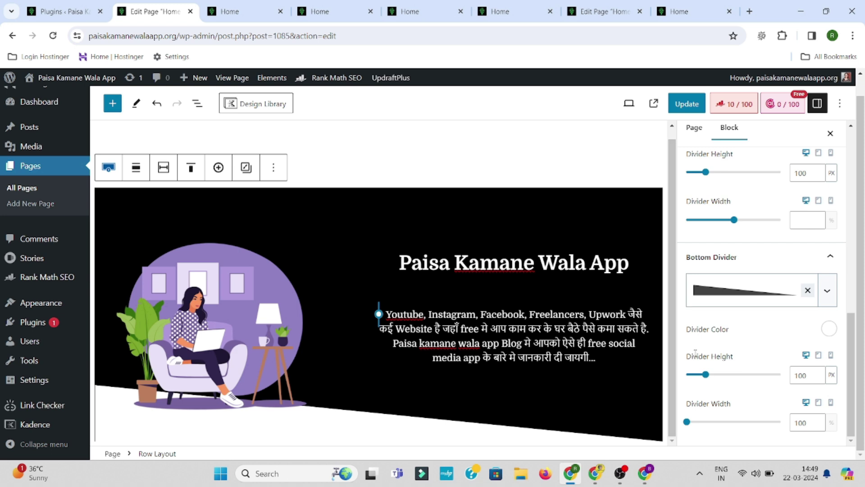
pyautogui.moveTo(703, 378)
pyautogui.mouseDown()
pyautogui.moveTo(687, 374)
pyautogui.moveTo(705, 376)
pyautogui.mouseUp()
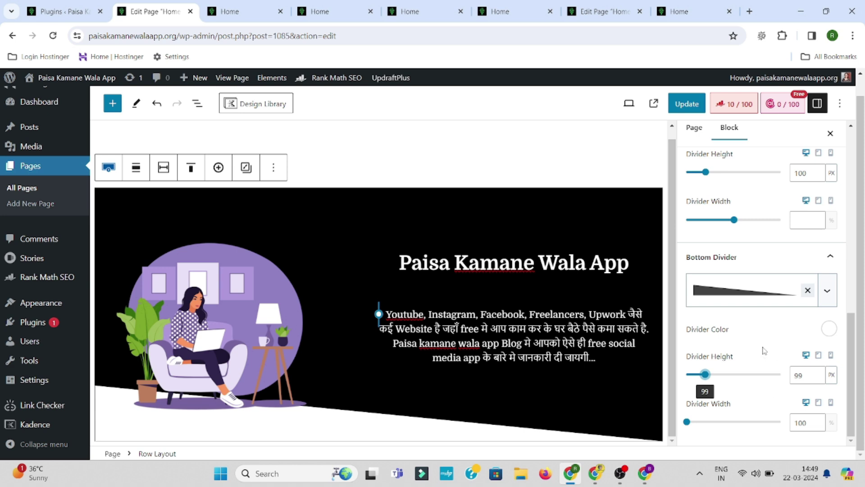
pyautogui.scroll(3, 750, 328)
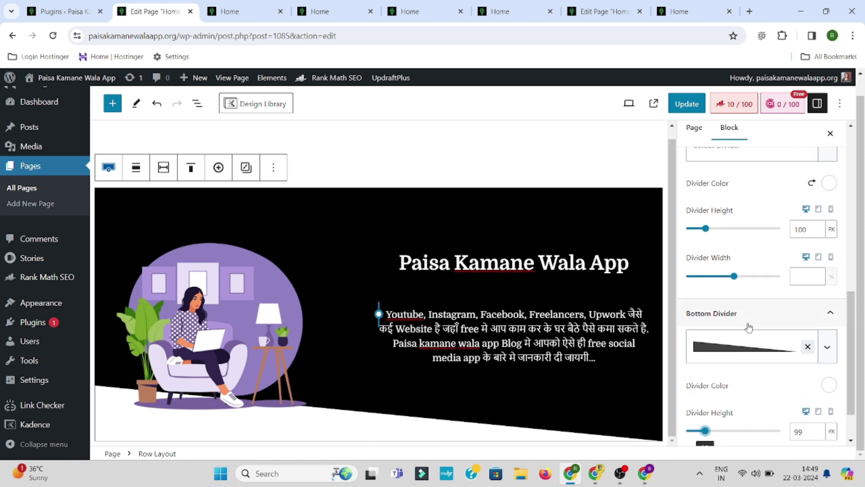
pyautogui.scroll(3, 751, 327)
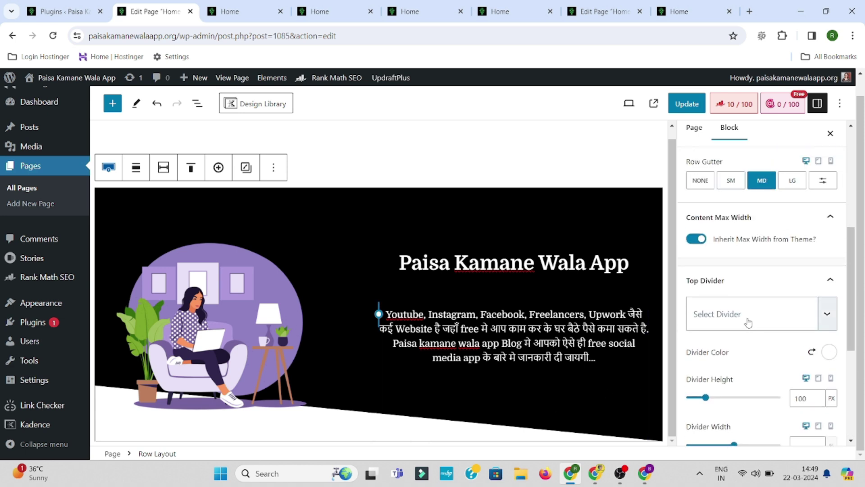
pyautogui.click(747, 323)
pyautogui.click(758, 315)
pyautogui.click(738, 218)
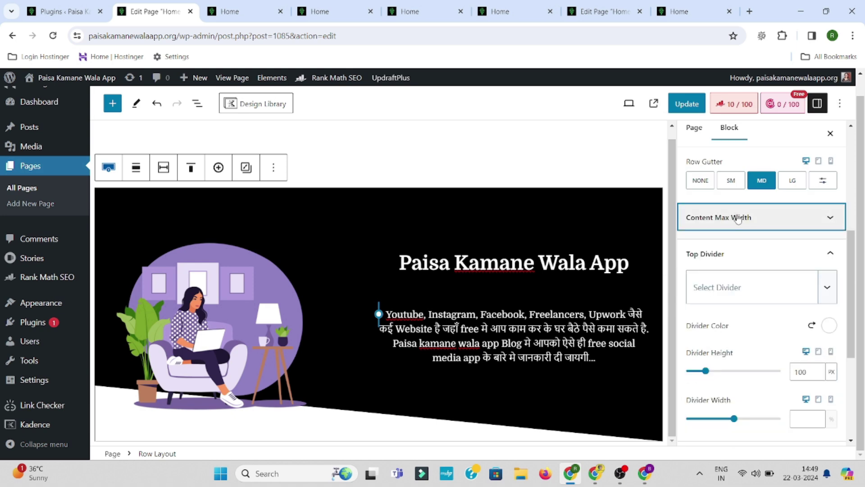
pyautogui.scroll(5, 761, 270)
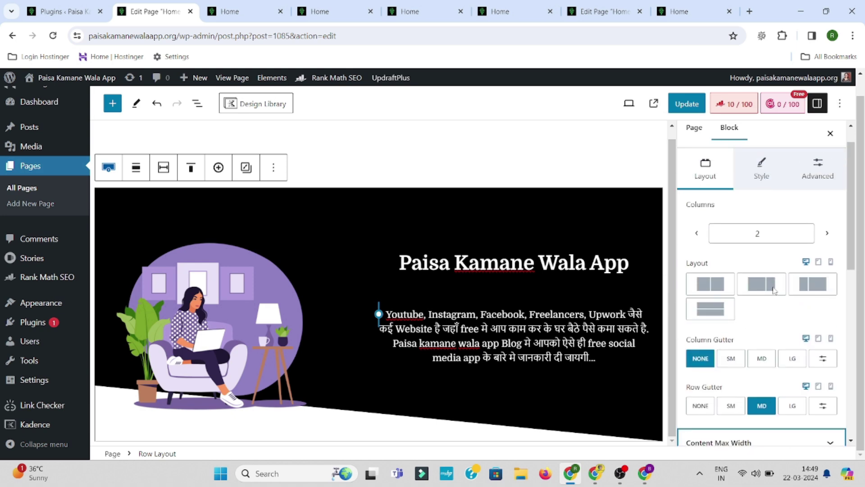
# Step: Update the page and check the slanted bottom divider on the live site
pyautogui.click(687, 103)
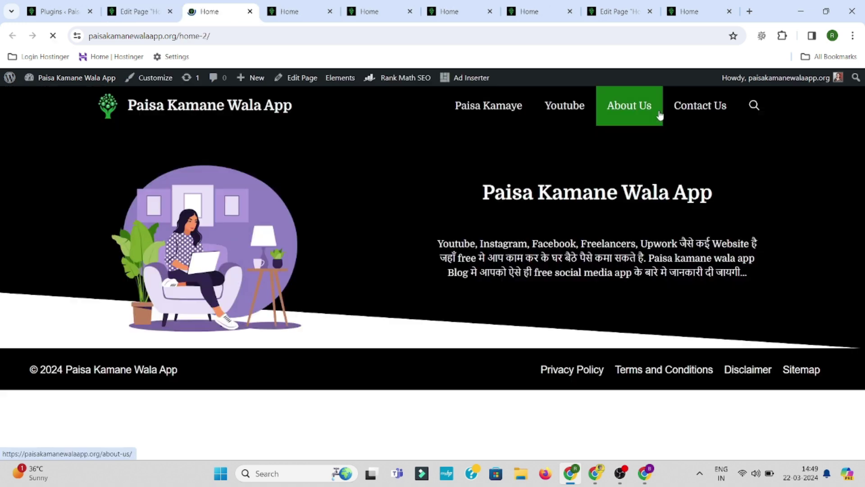
# Step: Copy the "Learn About You-Tube" heading text from the reference home page and look over the sections below it
pyautogui.hotkey('ctrl', 'Tab')
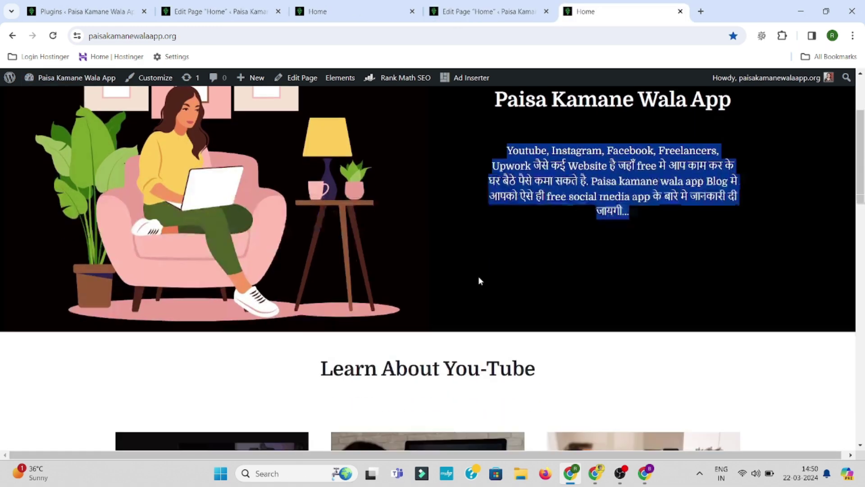
pyautogui.scroll(-3, 479, 281)
pyautogui.moveTo(318, 218); pyautogui.dragTo(536, 217)
pyautogui.hotkey('ctrl', 'c')
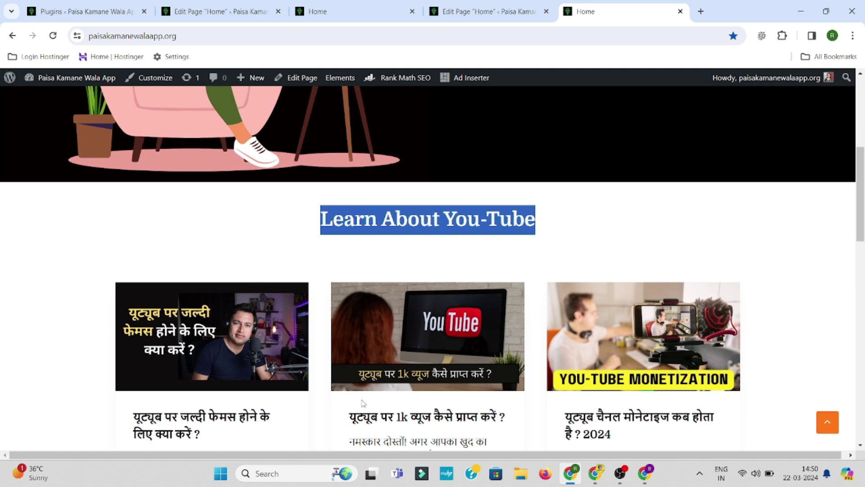
pyautogui.scroll(-9, 363, 403)
pyautogui.scroll(1, 364, 211)
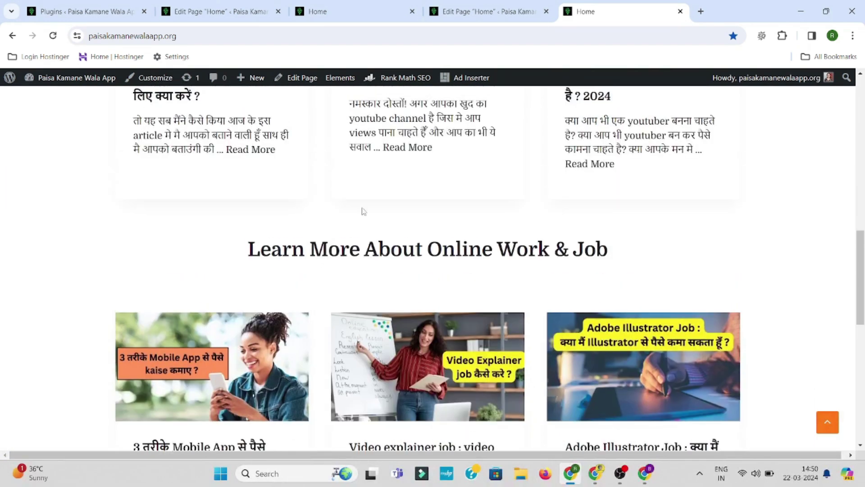
# Step: Add a centred H2 heading block below the hero row containing the copied text "Learn About You-Tube"
pyautogui.click(211, 12)
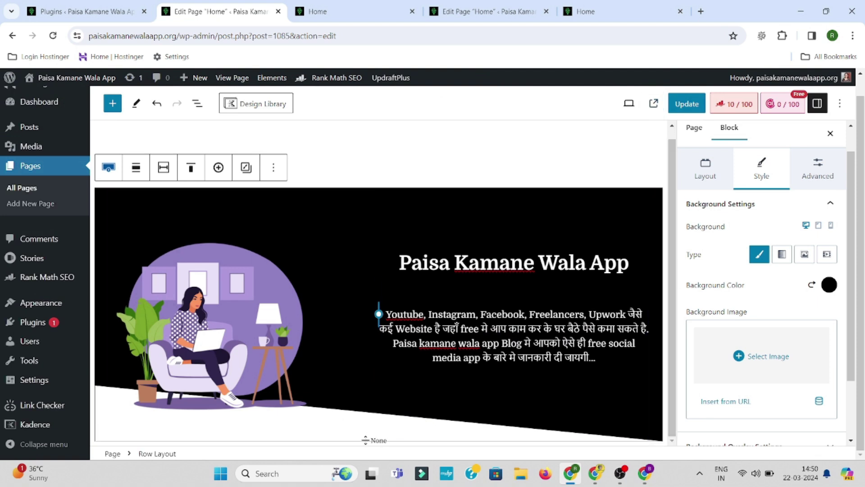
pyautogui.click(425, 168)
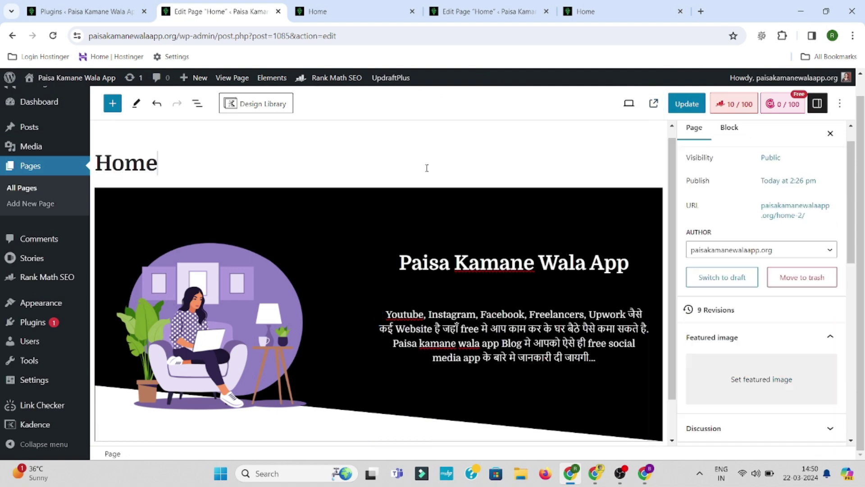
pyautogui.scroll(-1, 671, 299)
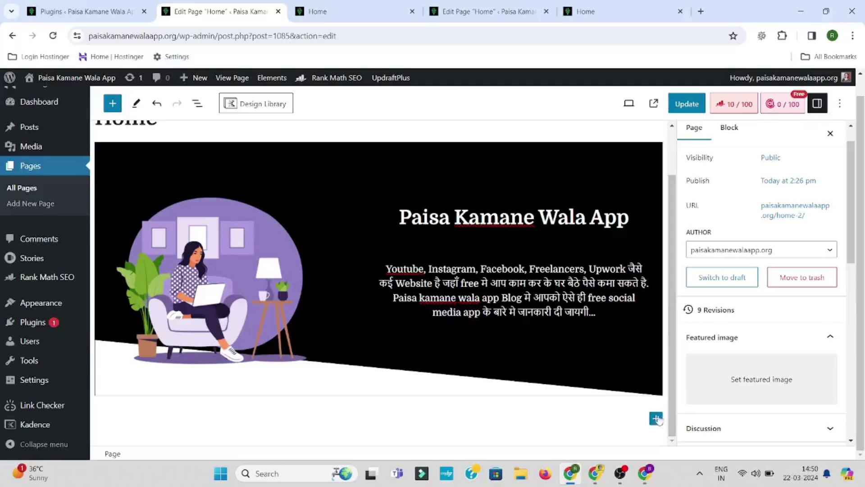
pyautogui.click(656, 419)
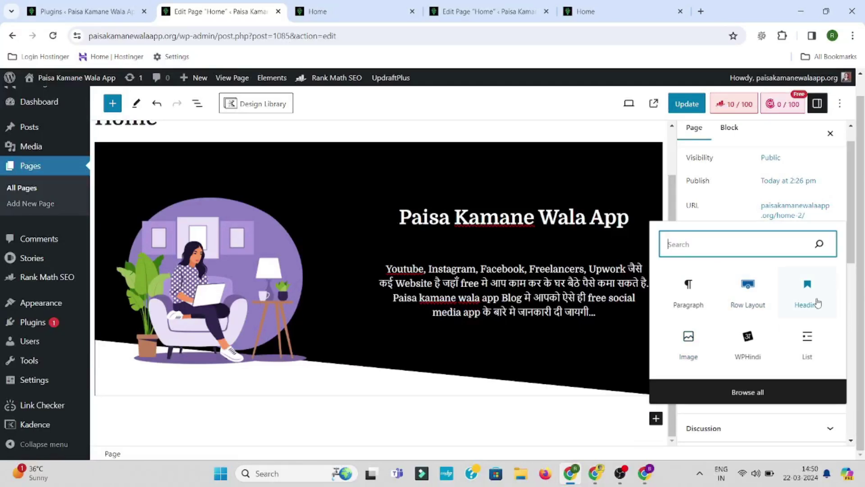
pyautogui.click(815, 299)
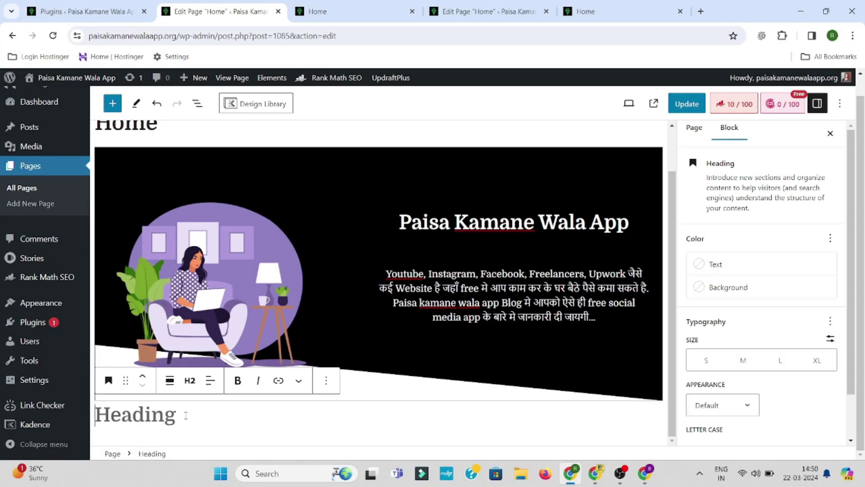
pyautogui.hotkey('ctrl', 'v')
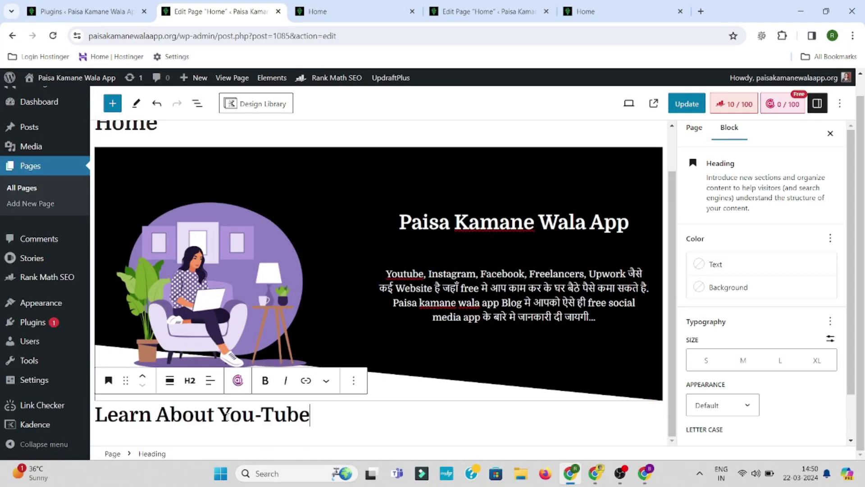
pyautogui.click(209, 380)
pyautogui.click(259, 326)
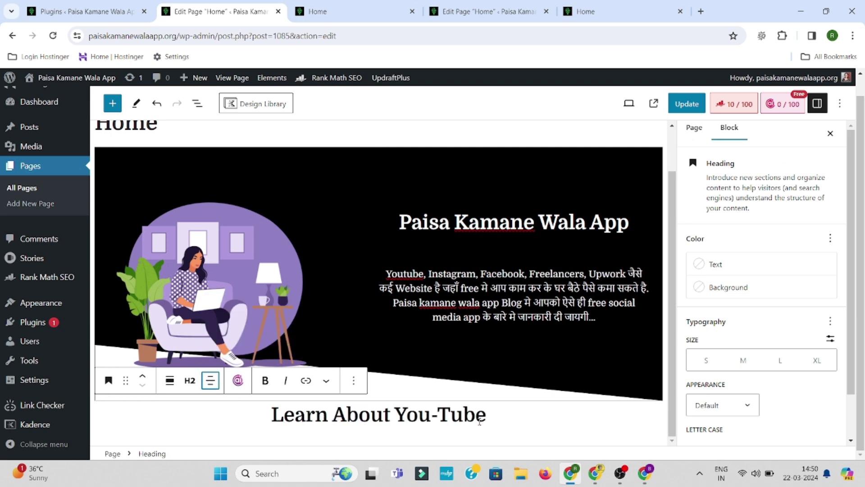
# Step: Insert a Spacer block between the hero row and the "Learn About You-Tube" heading
pyautogui.click(521, 428)
pyautogui.scroll(-1, 275, 416)
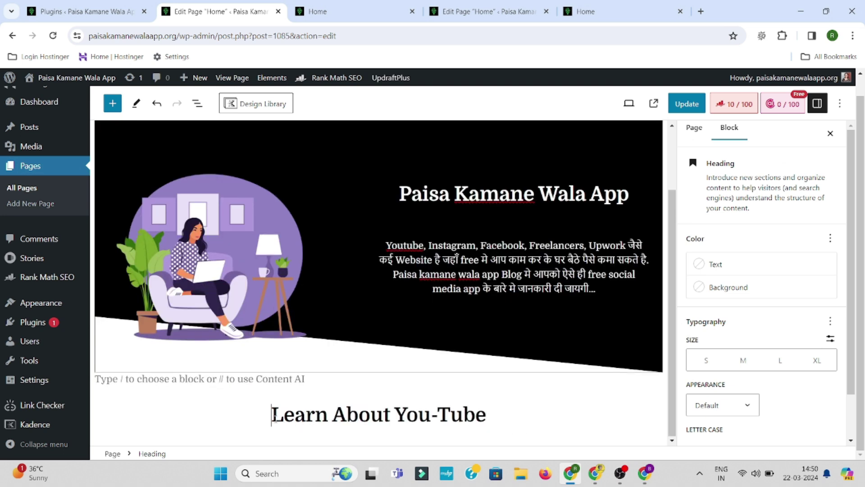
pyautogui.click(391, 380)
pyautogui.click(655, 379)
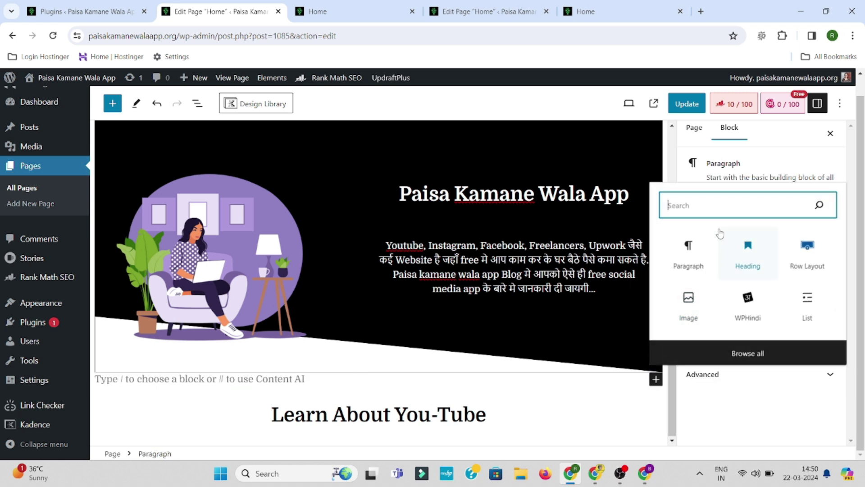
pyautogui.write('s')
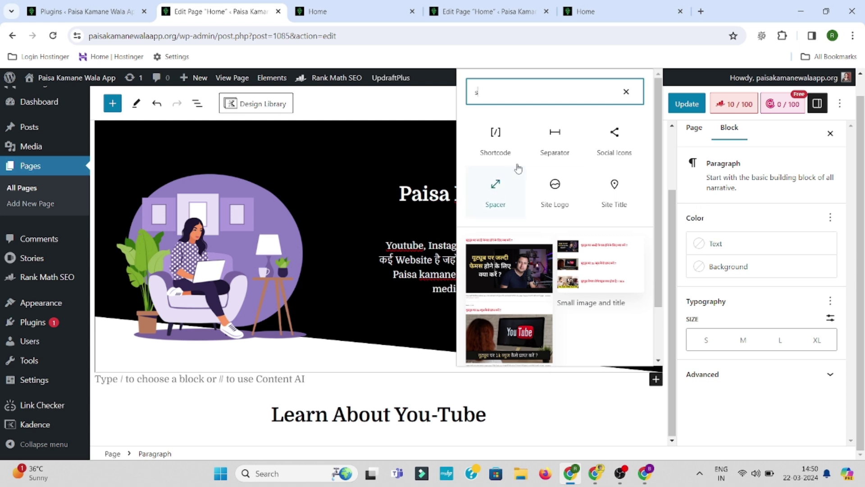
pyautogui.click(495, 193)
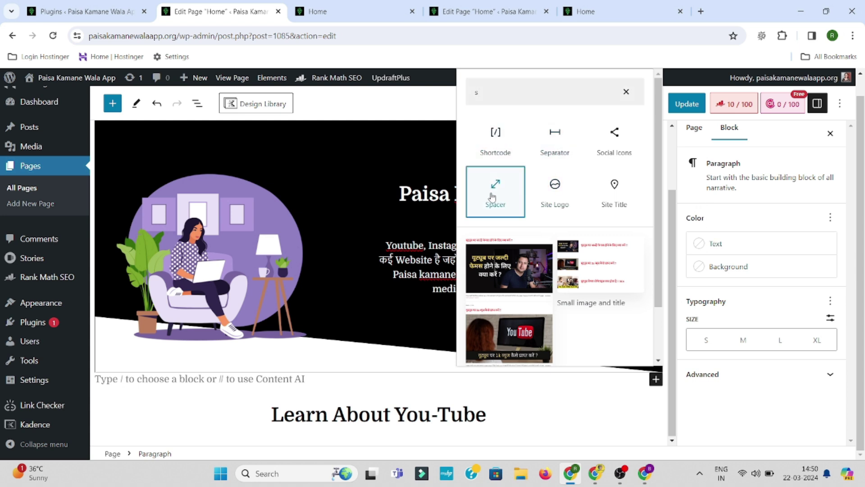
pyautogui.scroll(-1, 349, 402)
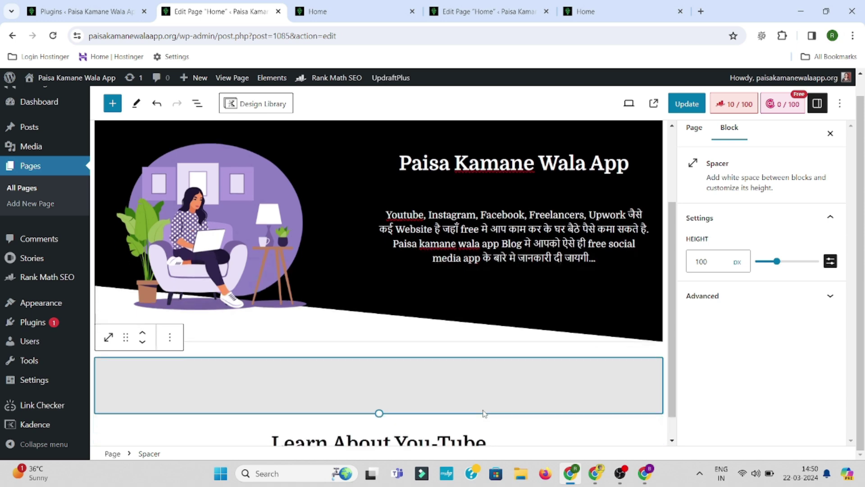
# Step: Add four empty paragraph blocks below the "Learn About You-Tube" heading
pyautogui.click(500, 421)
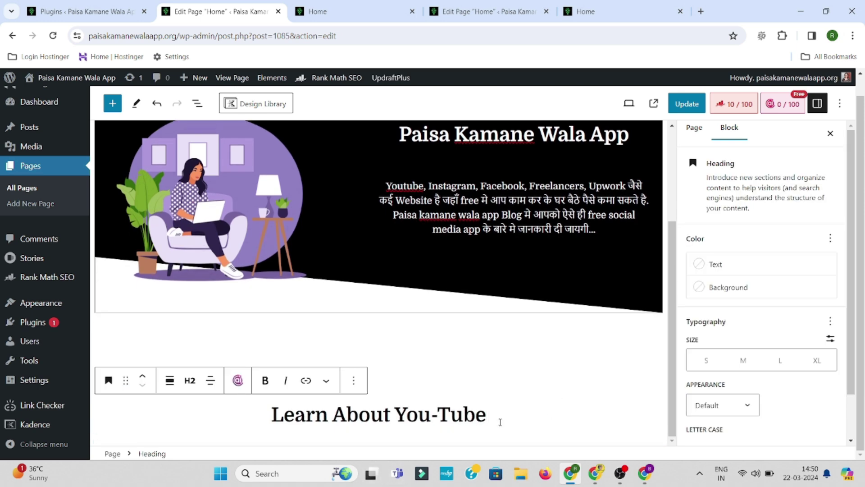
pyautogui.press('Return')
pyautogui.press('Return')
pyautogui.press('Return')
pyautogui.press('Return')
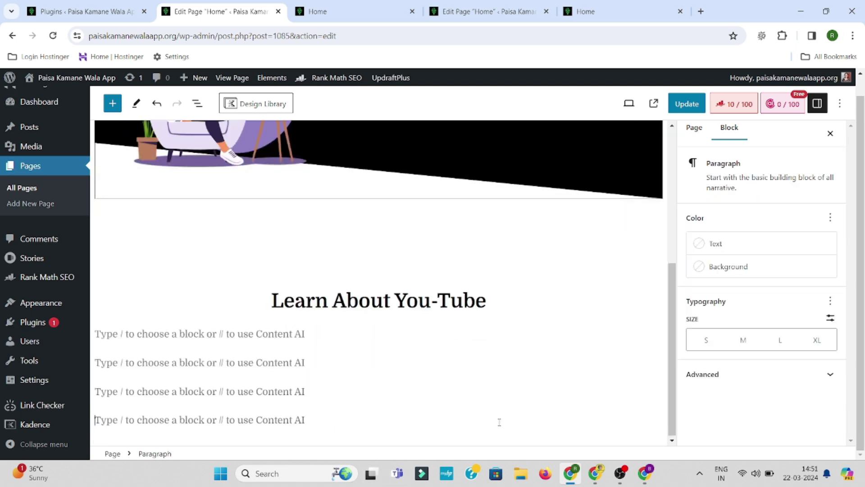
pyautogui.click(347, 333)
pyautogui.click(655, 334)
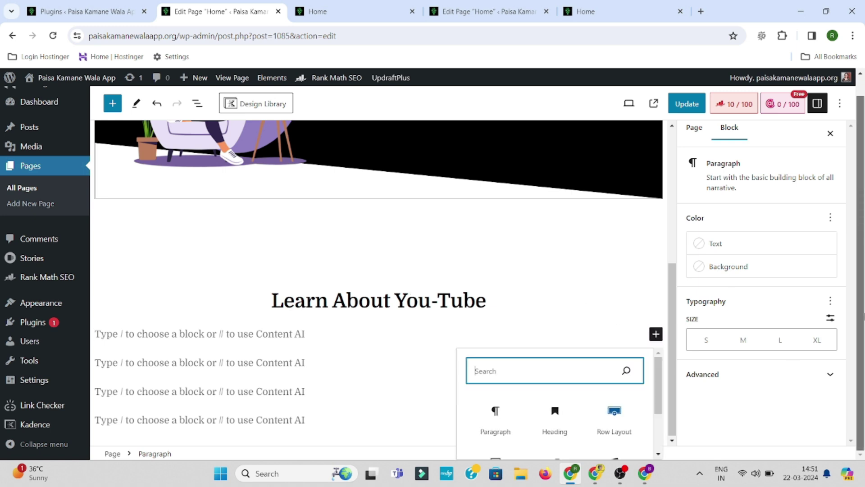
pyautogui.click(665, 369)
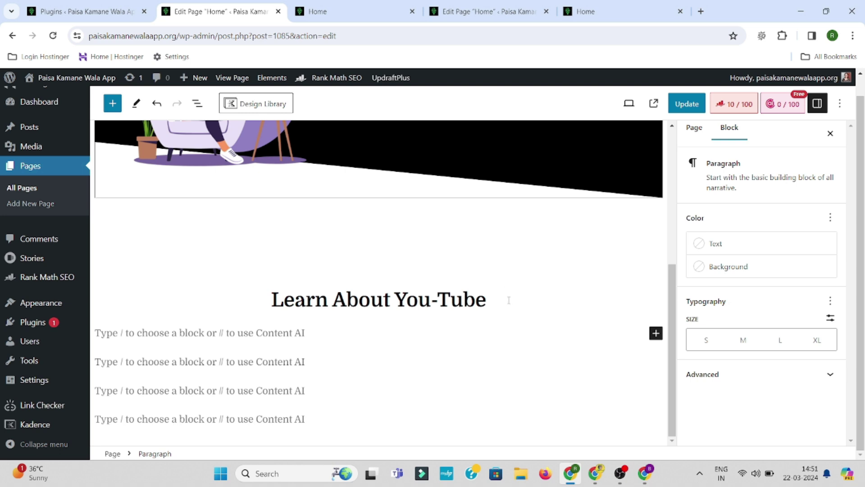
# Step: Add seven more empty paragraph blocks at the end of the page
pyautogui.click(261, 423)
pyautogui.press('Return')
pyautogui.press('Return')
pyautogui.press('Return')
pyautogui.press('Return')
pyautogui.press('Return')
pyautogui.press('Return')
pyautogui.press('Return')
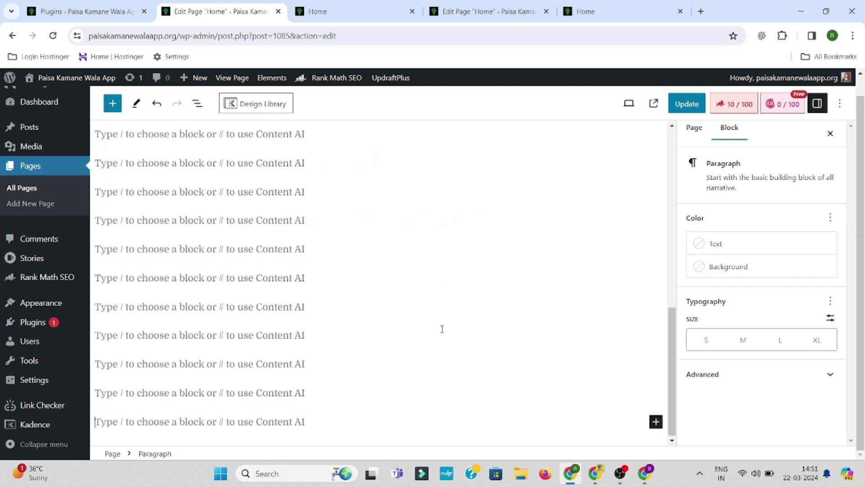
# Step: Insert a Kadence Posts block directly below the "Learn About You-Tube" heading, choosing it from the full block library
pyautogui.scroll(3, 632, 365)
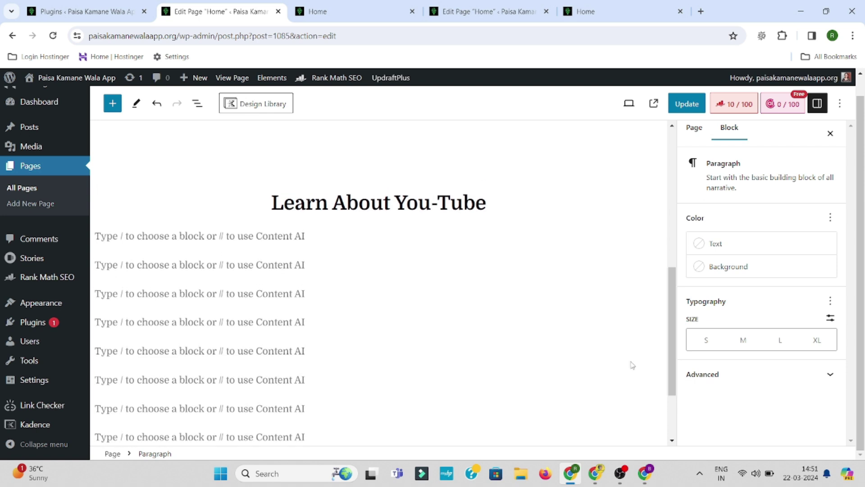
pyautogui.click(318, 238)
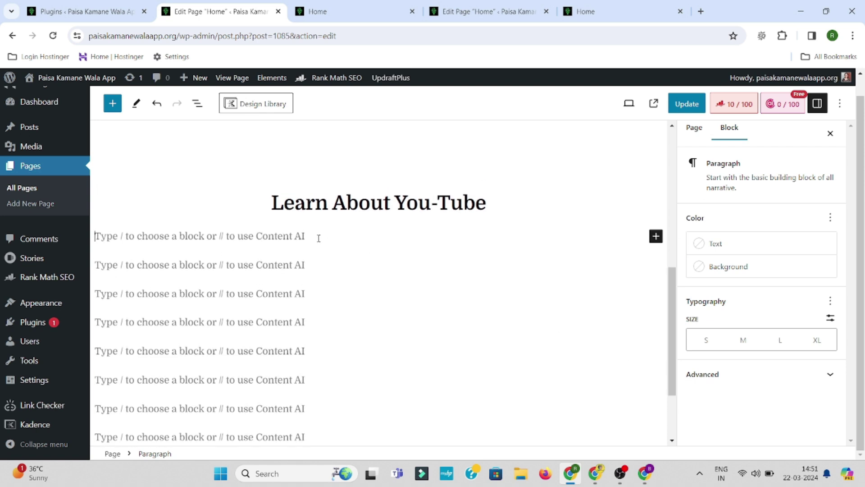
pyautogui.click(656, 235)
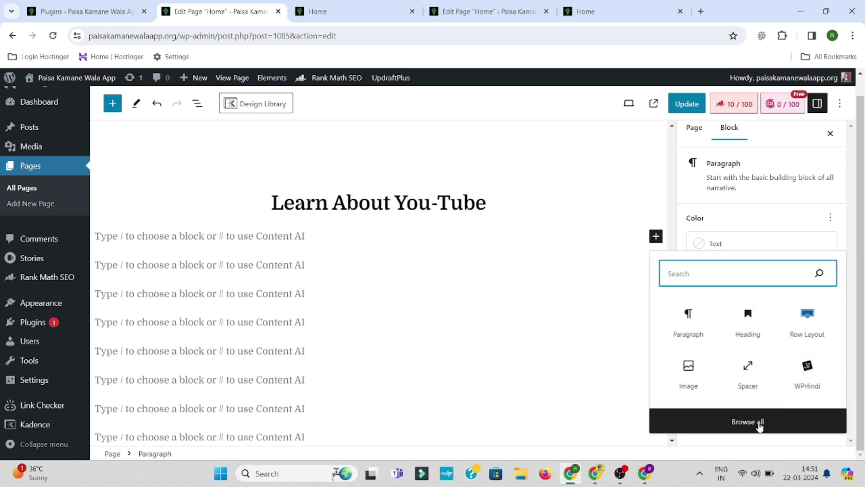
pyautogui.click(744, 422)
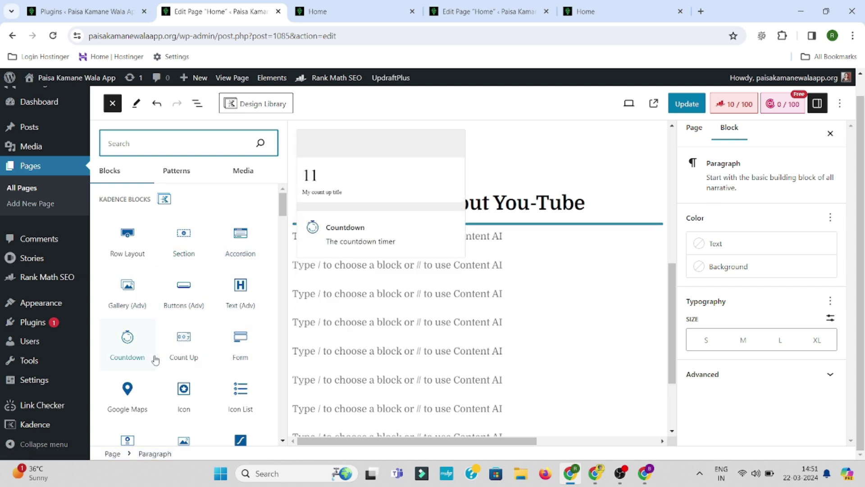
pyautogui.scroll(-2, 240, 342)
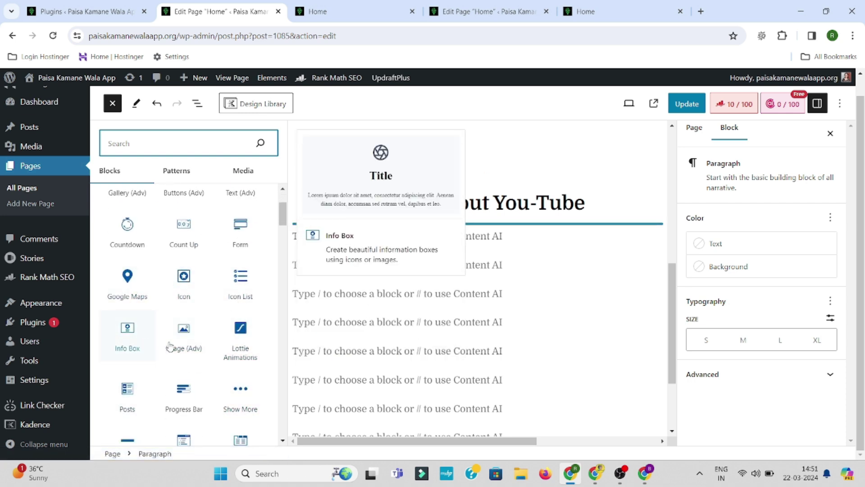
pyautogui.scroll(-1, 196, 397)
pyautogui.scroll(-2, 197, 399)
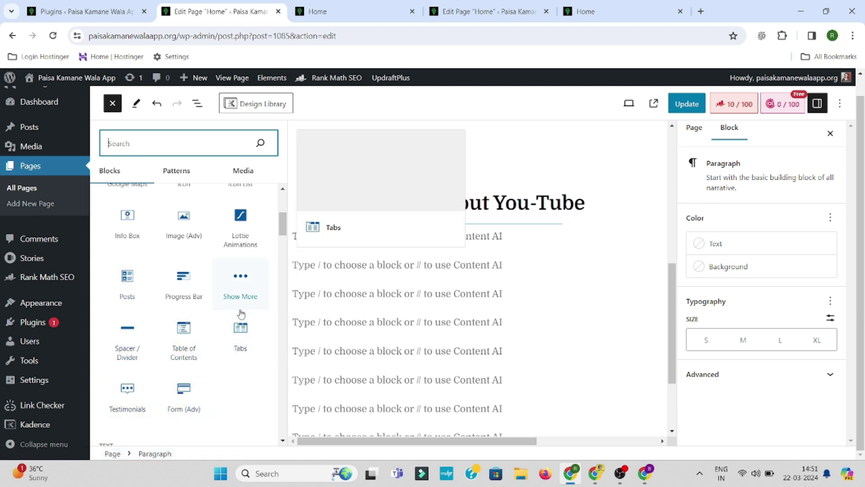
pyautogui.click(117, 279)
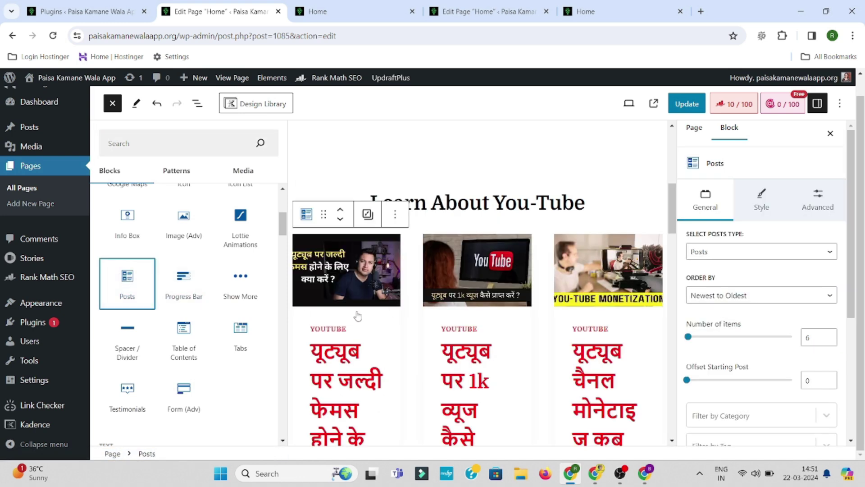
pyautogui.click(113, 106)
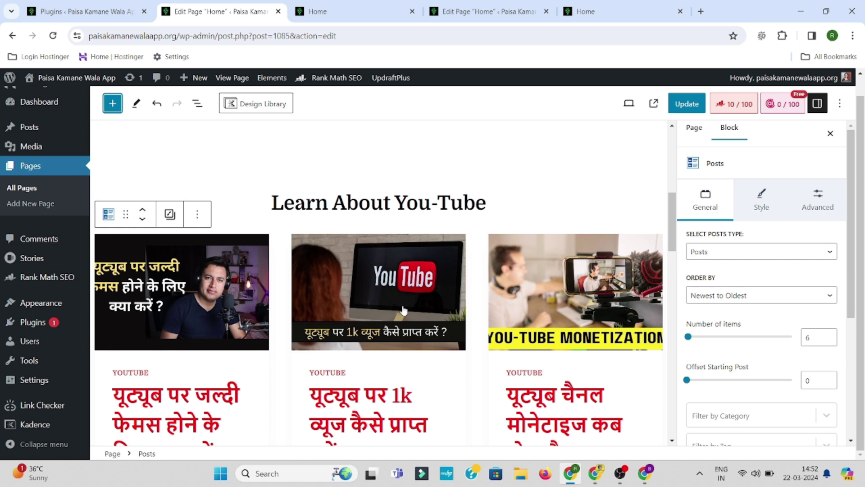
# Step: Update the page and check the new heading and posts grid on the live page
pyautogui.scroll(-1, 404, 310)
pyautogui.click(679, 107)
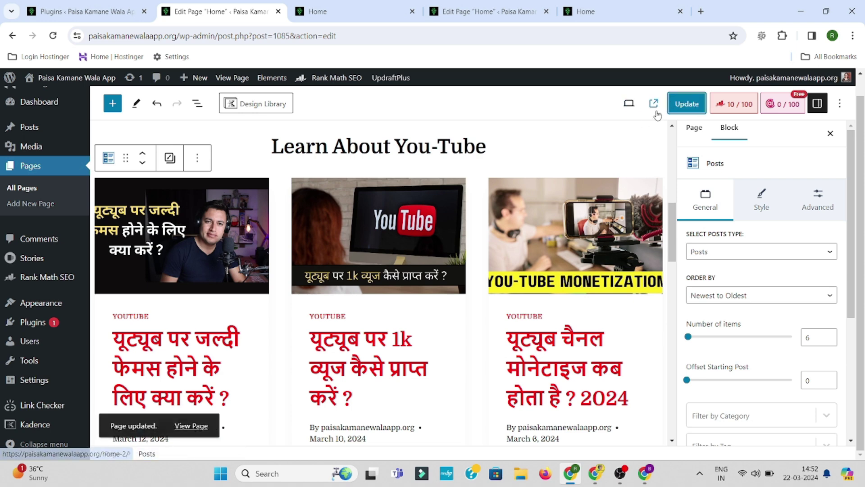
pyautogui.click(654, 103)
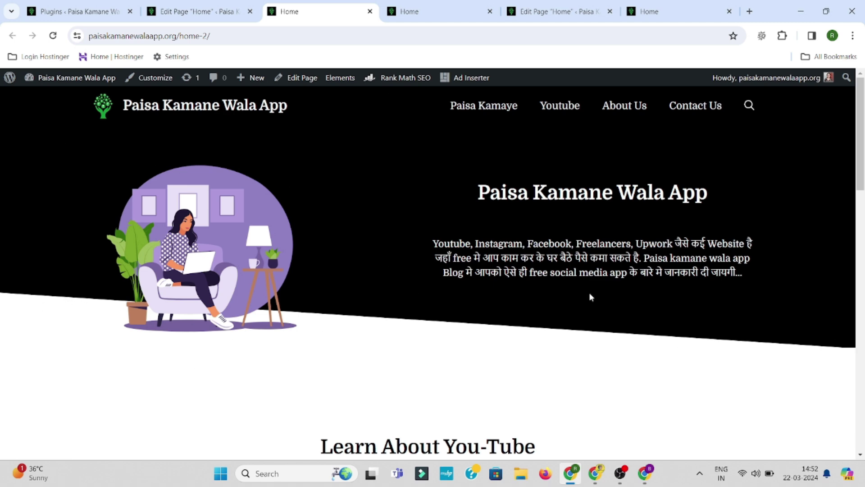
pyautogui.scroll(-2, 432, 270)
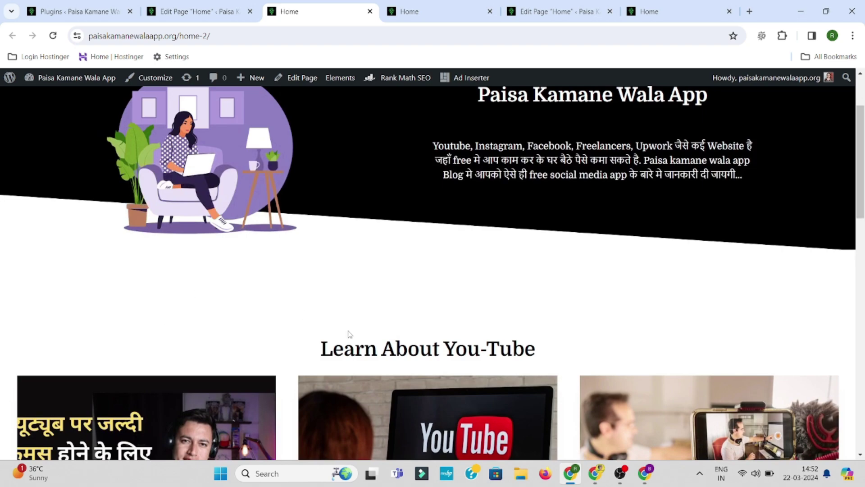
pyautogui.moveTo(853, 132); pyautogui.dragTo(825, 83)
# Step: Return to the page editor and set the Posts block's number of items to 3
pyautogui.click(199, 11)
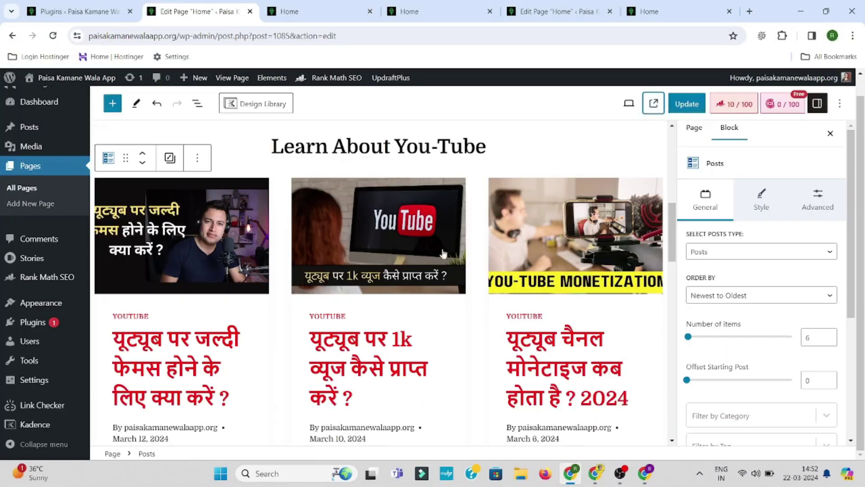
pyautogui.click(285, 217)
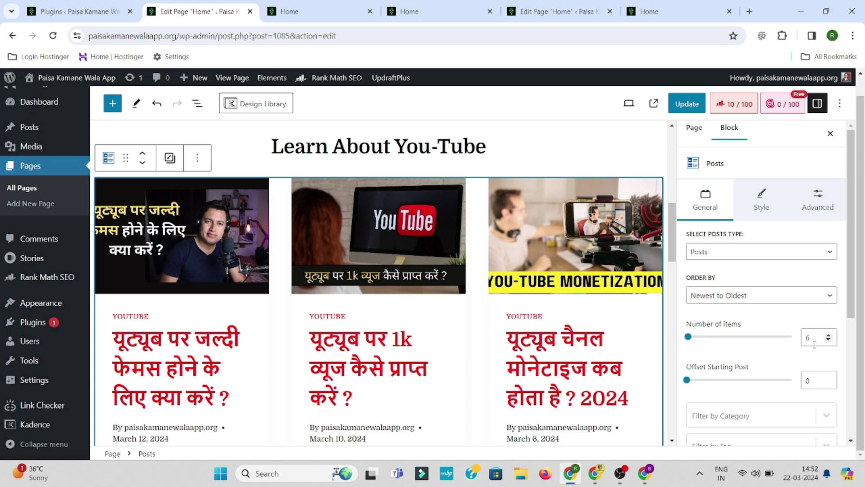
pyautogui.click(828, 336)
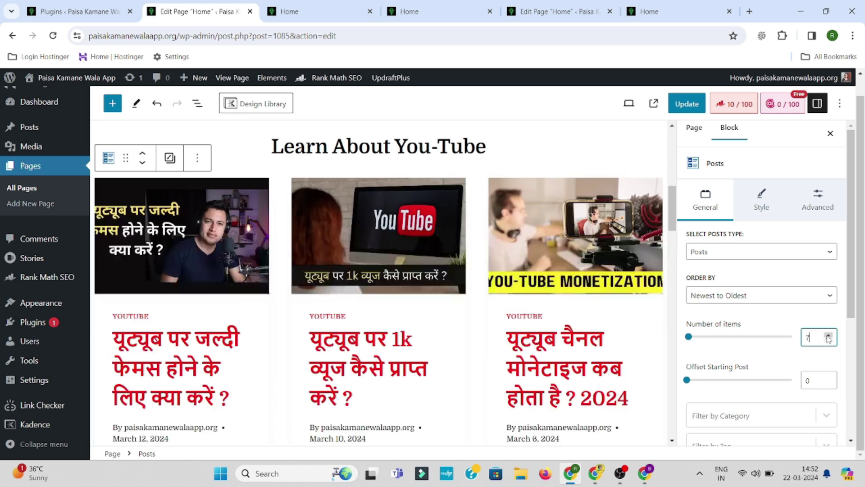
pyautogui.click(829, 340)
pyautogui.click(829, 340)
pyautogui.click(829, 340)
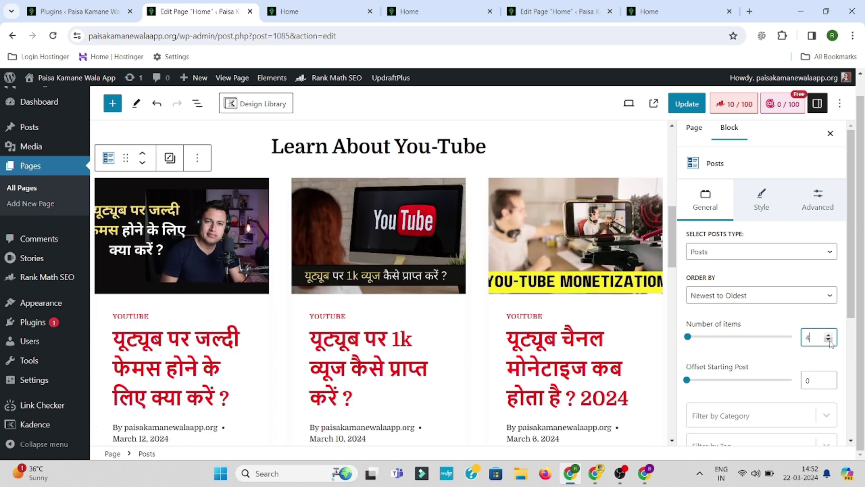
pyautogui.click(828, 340)
# Step: Set the number of items in the Posts block to 6
pyautogui.scroll(-5, 349, 383)
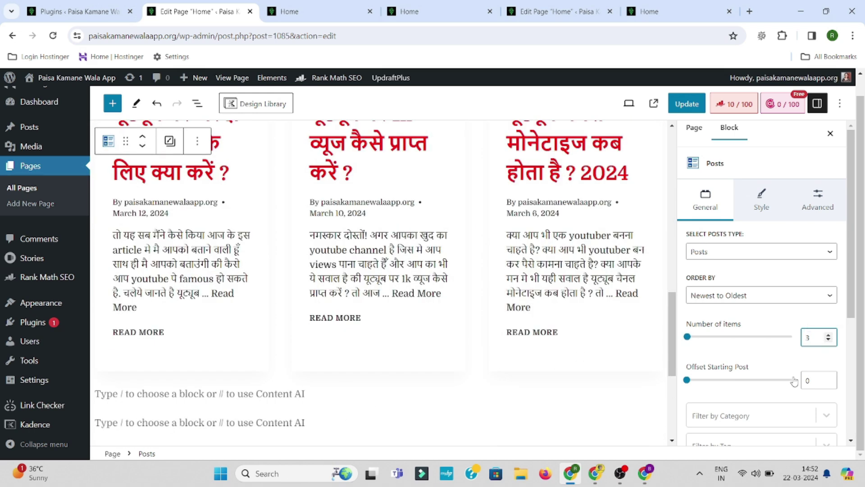
pyautogui.scroll(-4, 741, 390)
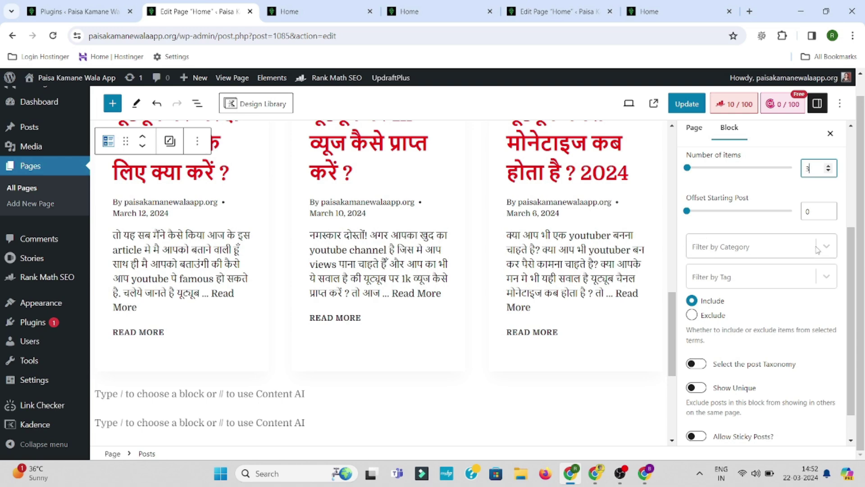
pyautogui.click(828, 166)
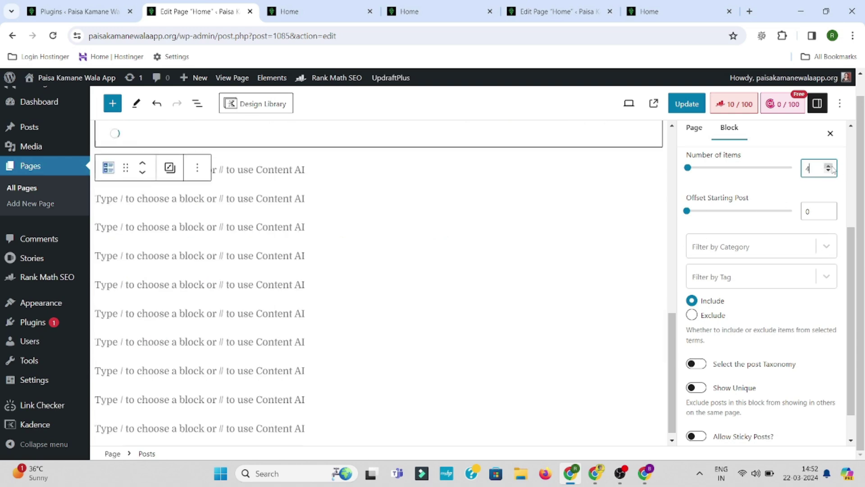
pyautogui.click(828, 165)
pyautogui.click(828, 166)
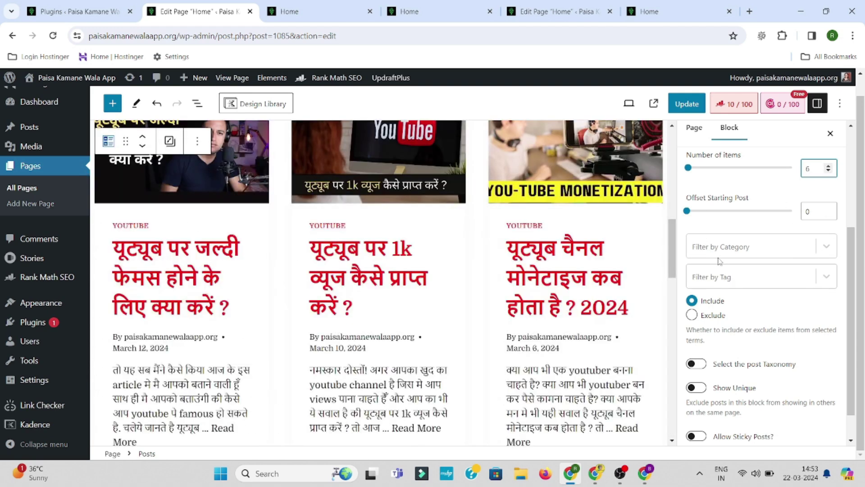
pyautogui.click(734, 247)
pyautogui.click(720, 248)
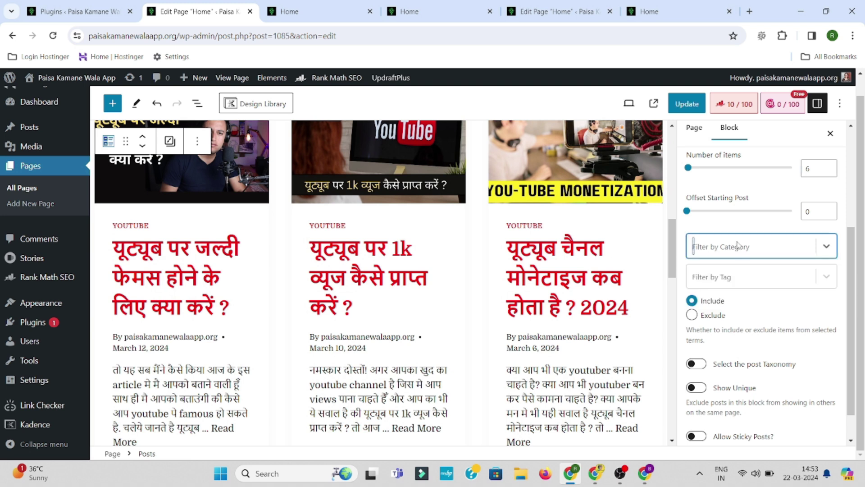
pyautogui.click(739, 244)
pyautogui.click(735, 228)
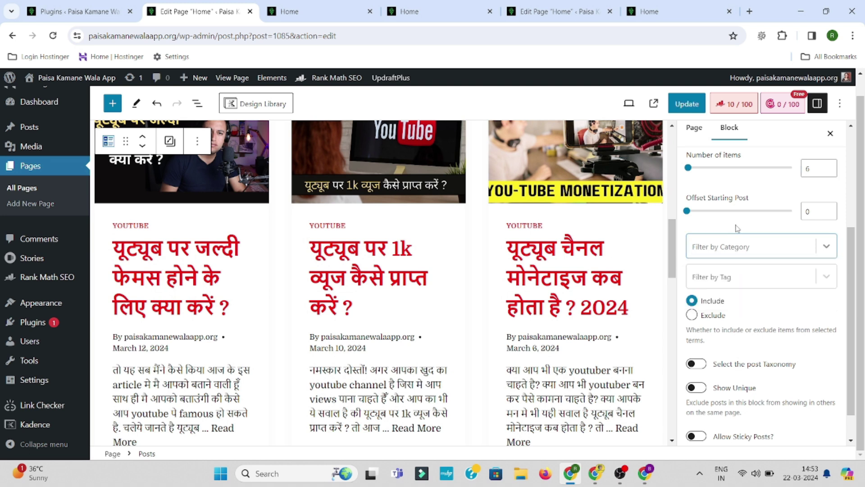
pyautogui.scroll(-1, 723, 304)
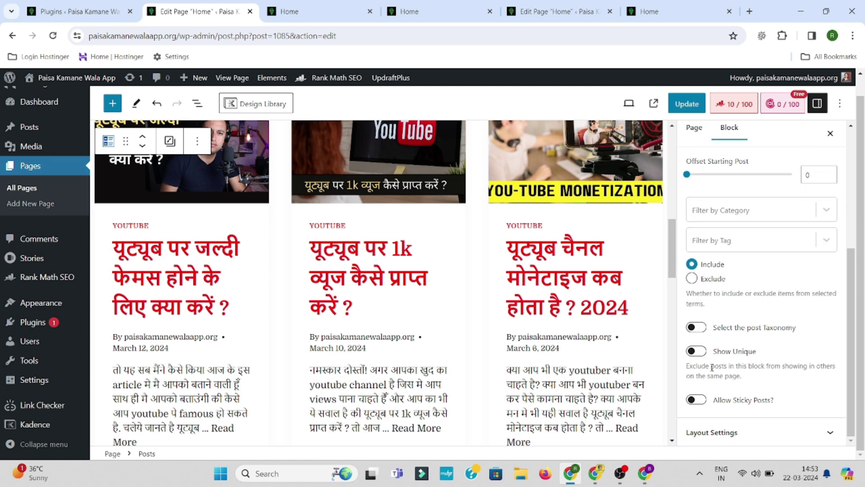
# Step: Compare several preset font sizes for the post titles in the Posts block and set them to MD
pyautogui.scroll(5, 716, 361)
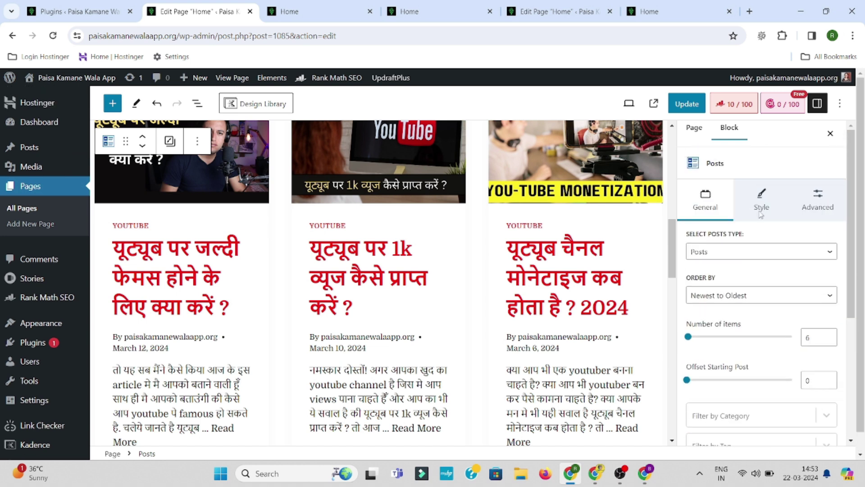
pyautogui.click(763, 208)
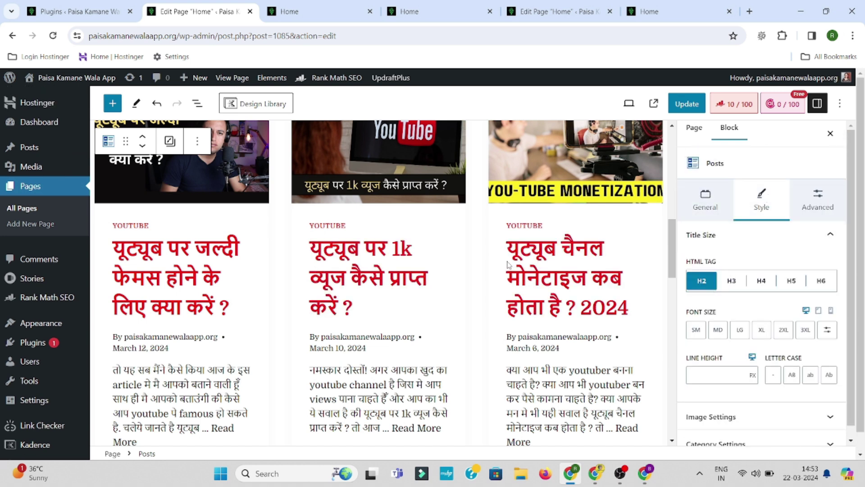
pyautogui.scroll(-1, 707, 337)
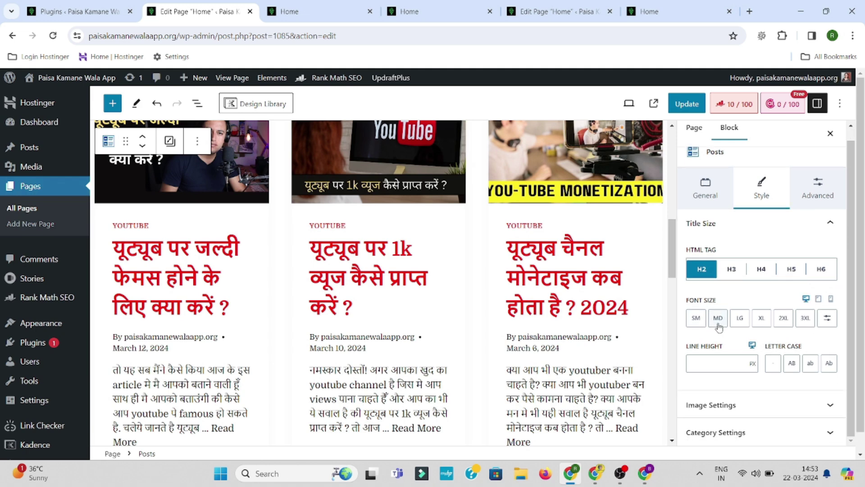
pyautogui.click(718, 320)
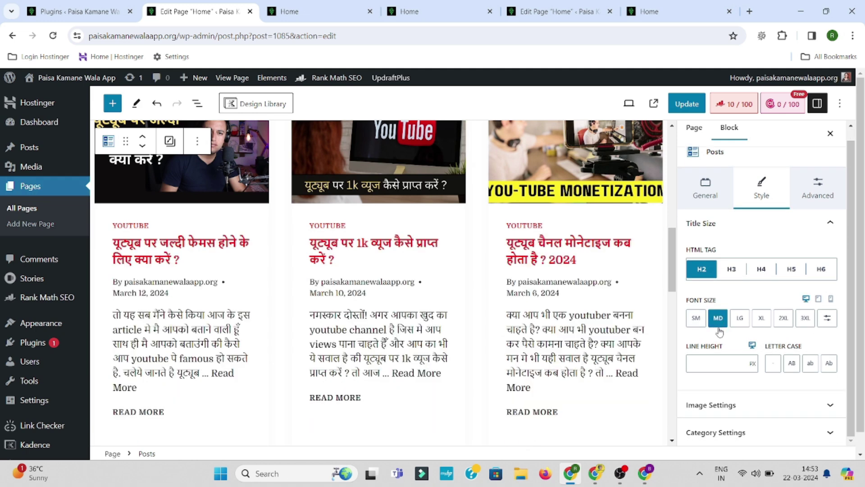
pyautogui.click(739, 321)
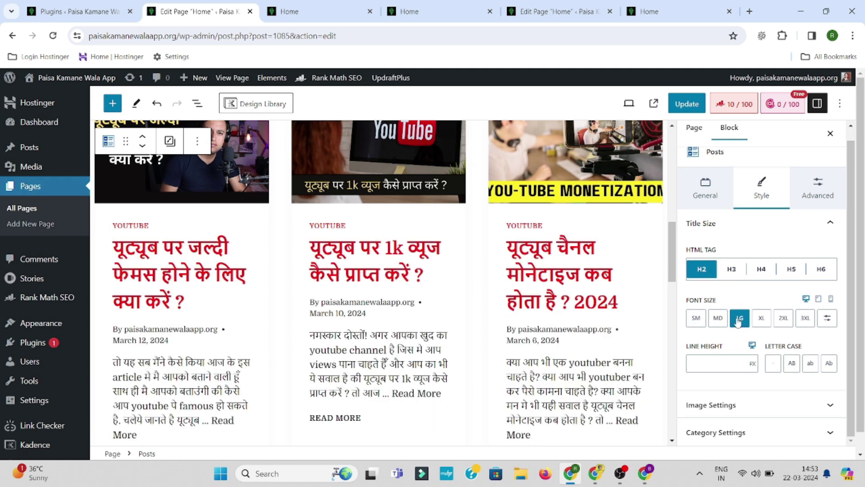
pyautogui.click(697, 320)
pyautogui.click(767, 321)
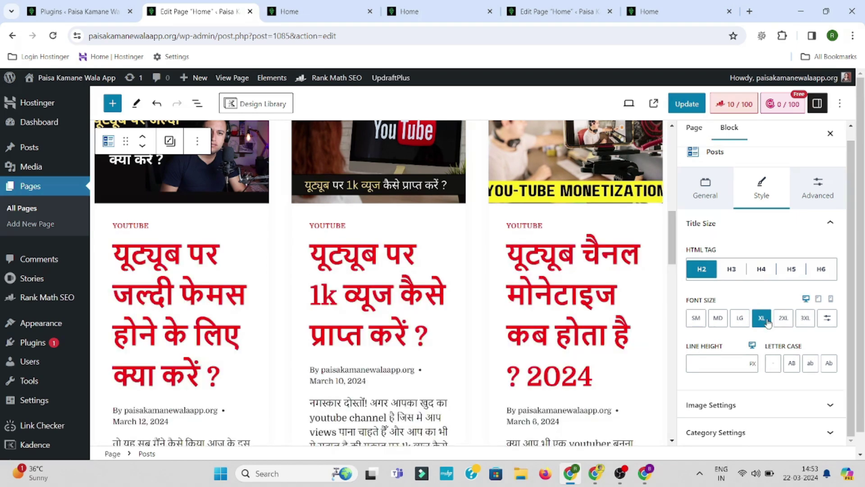
pyautogui.click(741, 324)
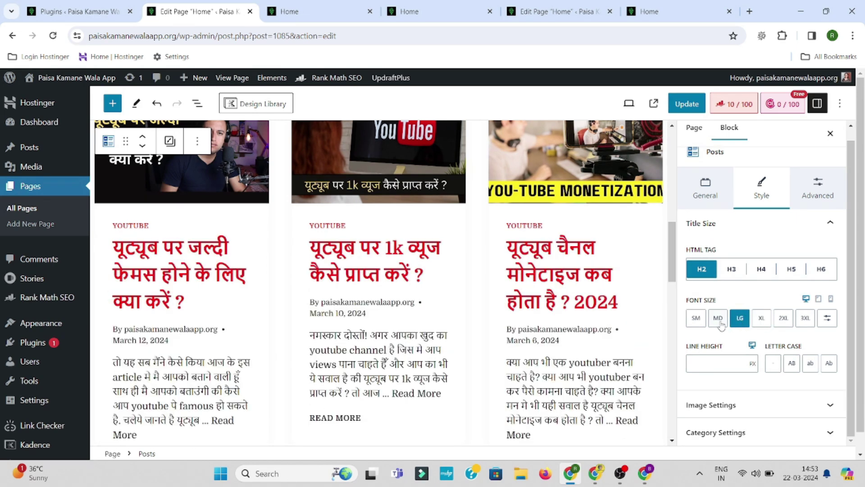
pyautogui.click(719, 321)
# Step: Review the image settings and category settings of the Posts block
pyautogui.scroll(-1, 768, 342)
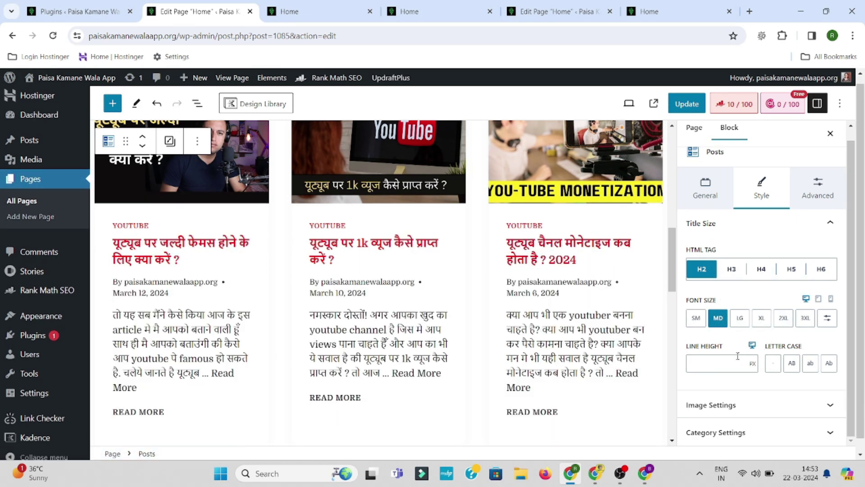
pyautogui.click(764, 405)
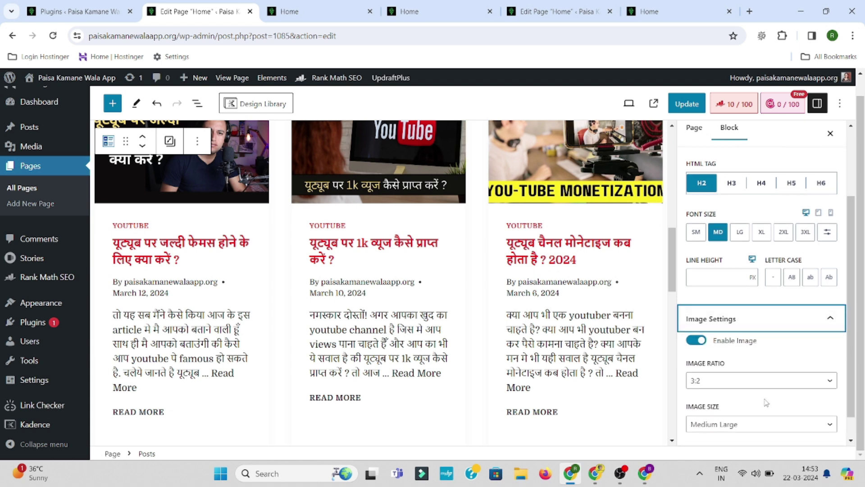
pyautogui.scroll(-1, 766, 381)
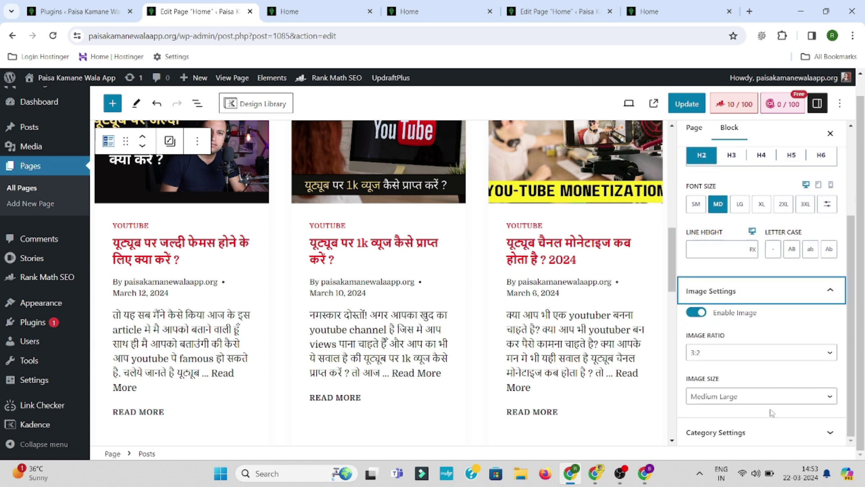
pyautogui.click(753, 436)
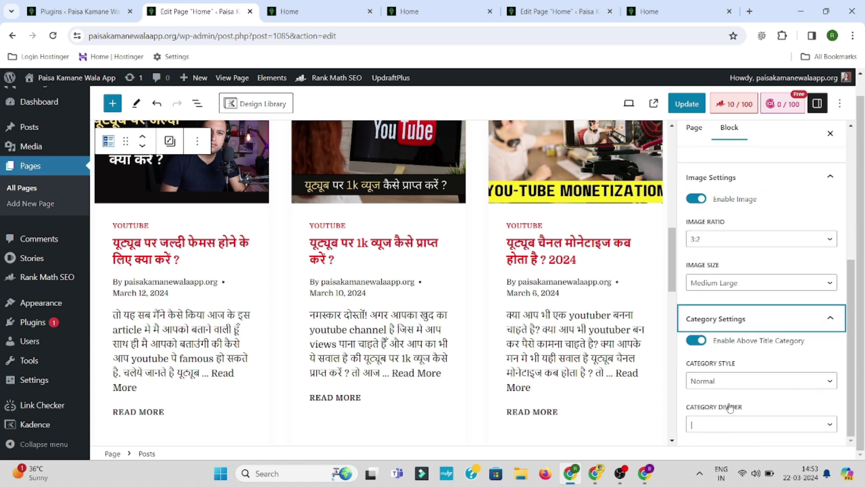
pyautogui.scroll(10, 729, 407)
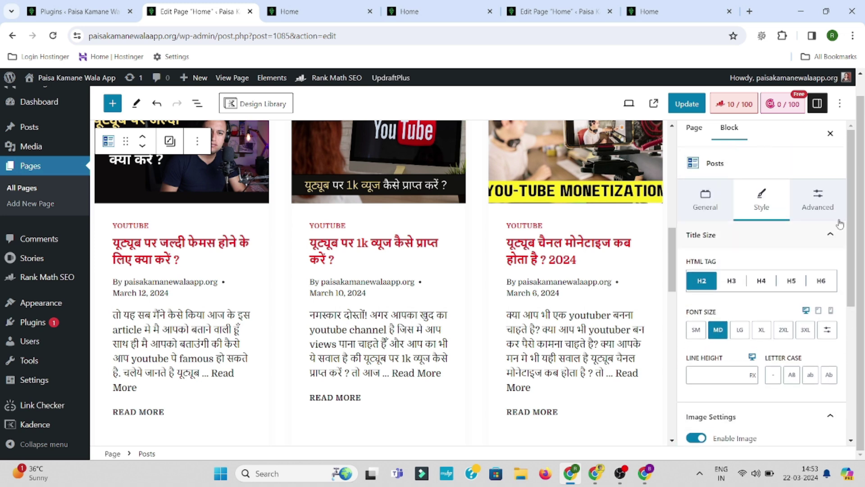
# Step: Disable the meta info in the Posts block and enable a custom excerpt length of at most 22 words
pyautogui.click(825, 207)
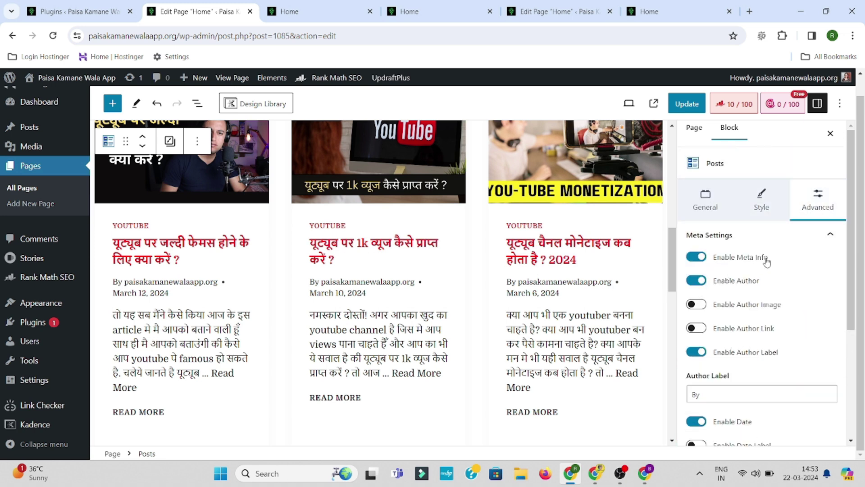
pyautogui.click(701, 259)
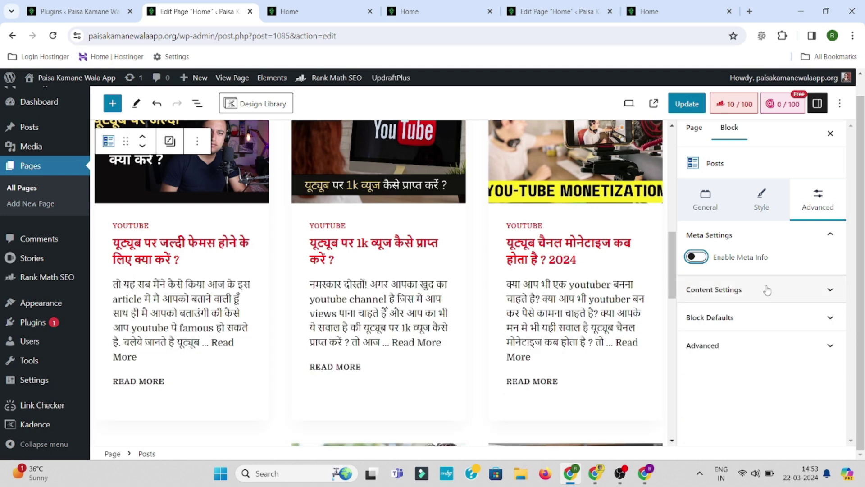
pyautogui.click(725, 293)
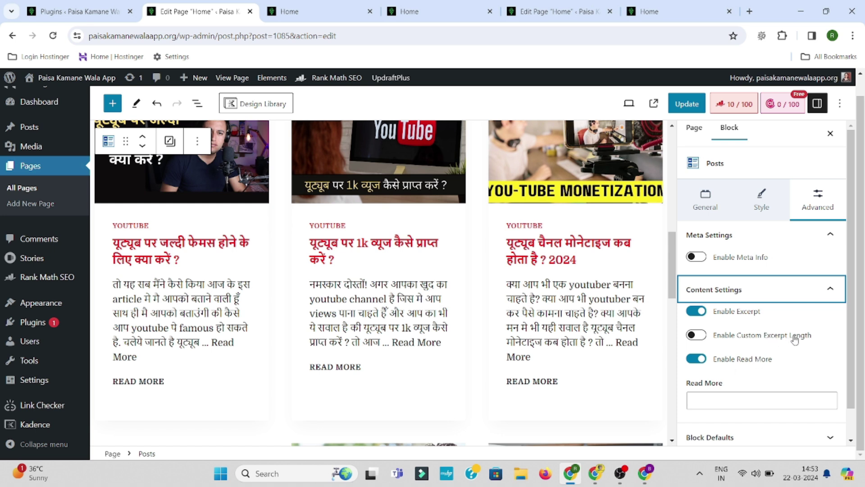
pyautogui.click(696, 334)
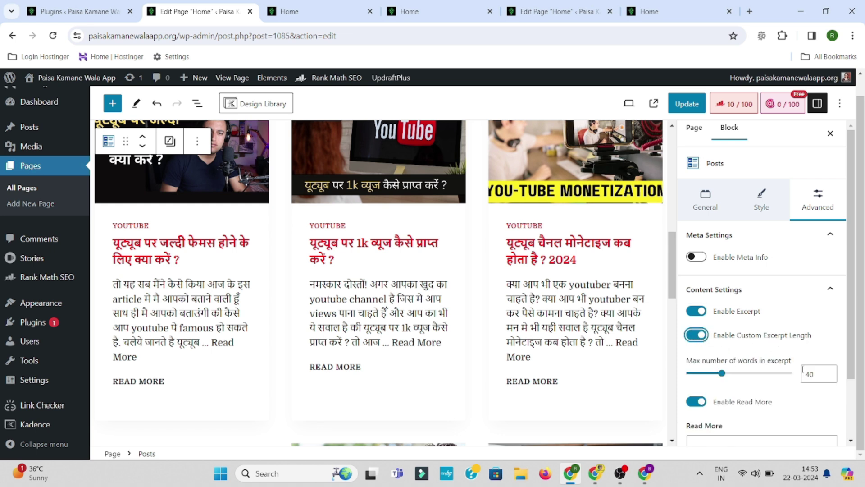
pyautogui.click(828, 377)
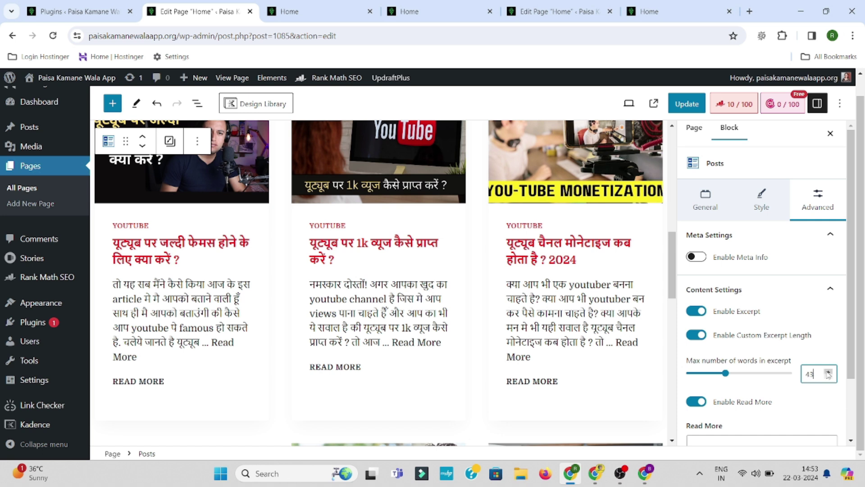
pyautogui.write('22')
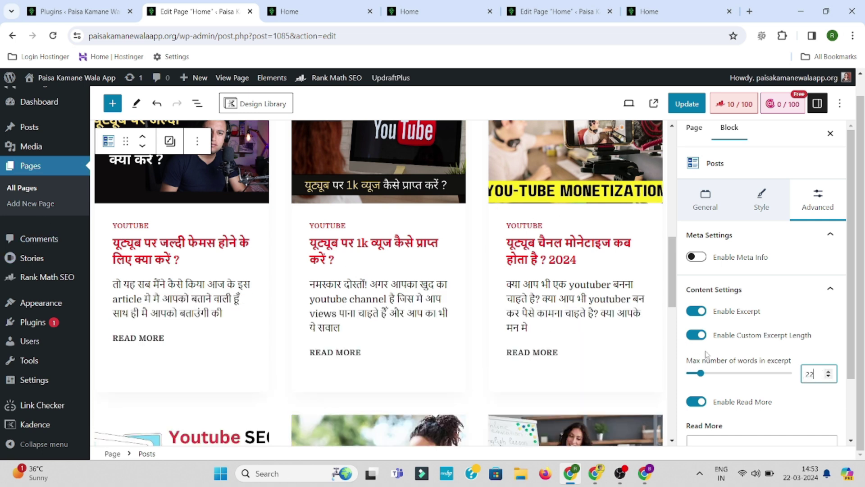
# Step: Disable the Read More link in the Posts block and view the block defaults options
pyautogui.scroll(-2, 724, 353)
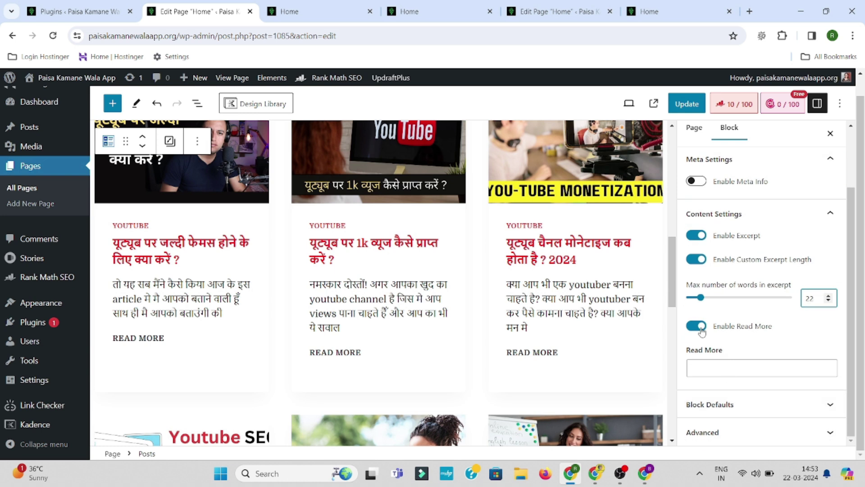
pyautogui.click(701, 330)
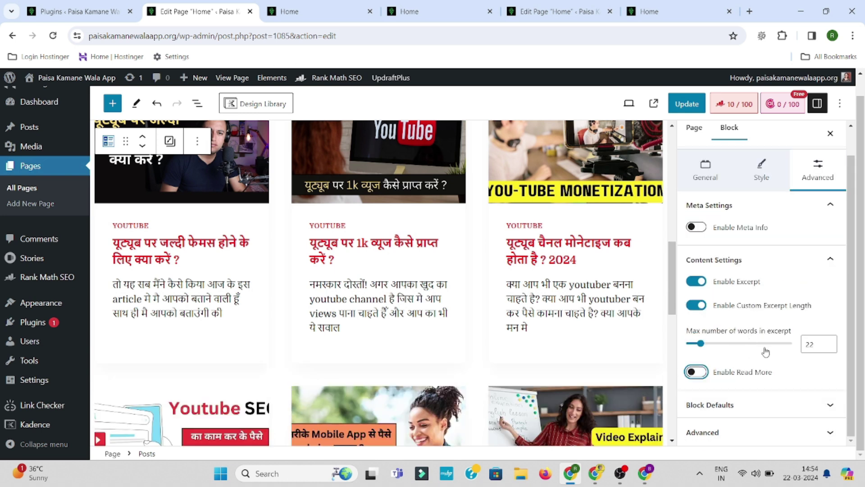
pyautogui.click(751, 409)
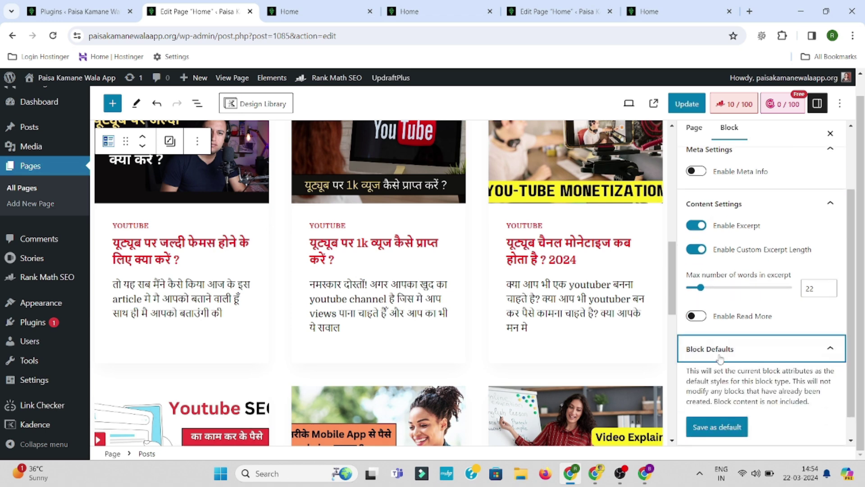
pyautogui.scroll(-1, 750, 385)
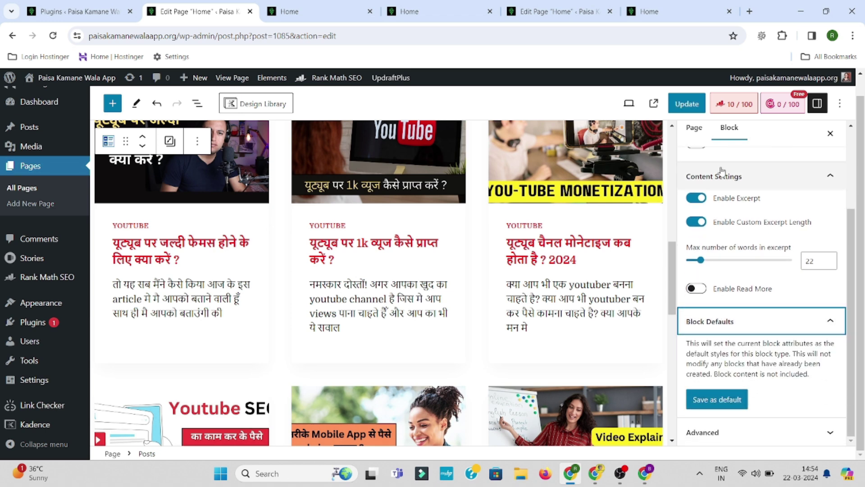
# Step: Update the page and check the restyled posts grid on the live page
pyautogui.click(687, 104)
pyautogui.scroll(-2, 601, 237)
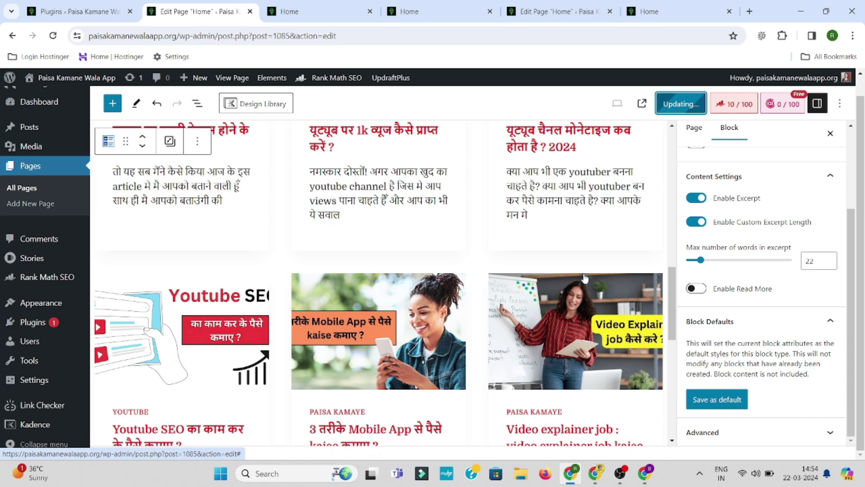
pyautogui.scroll(3, 588, 282)
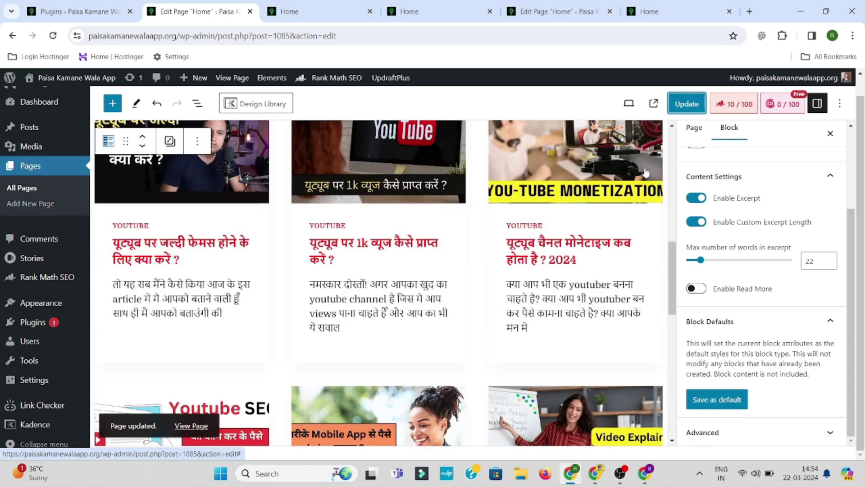
pyautogui.click(653, 104)
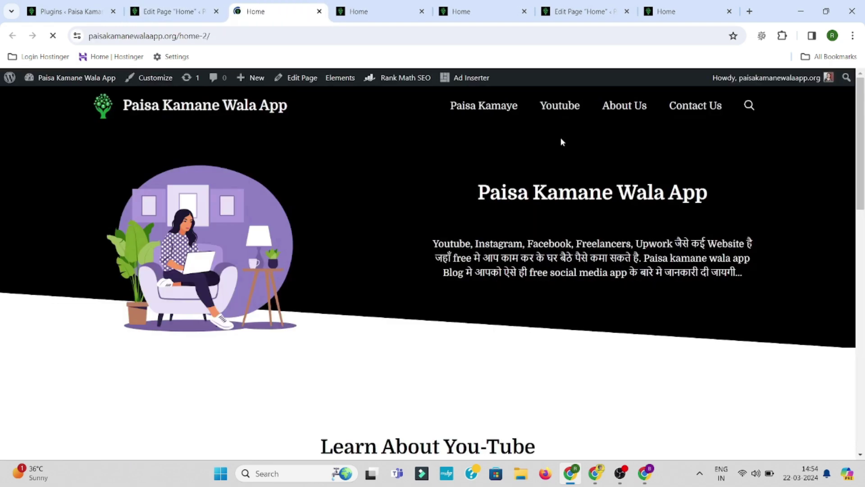
pyautogui.scroll(-6, 836, 224)
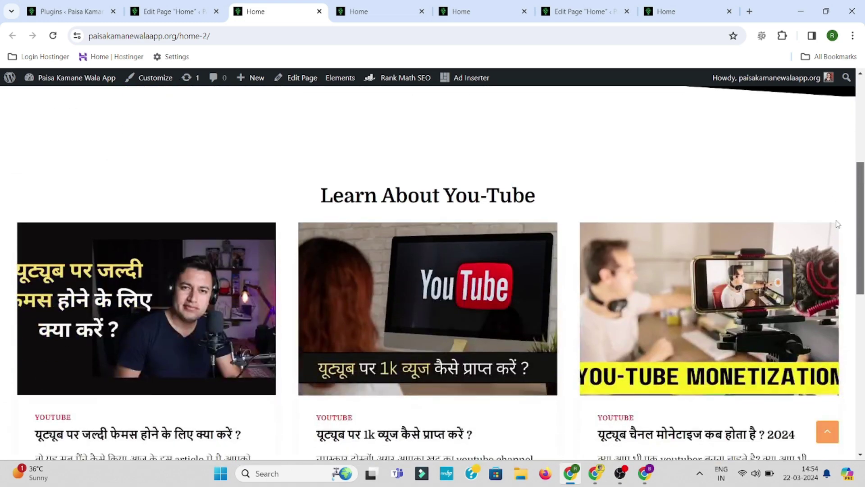
pyautogui.scroll(-10, 836, 223)
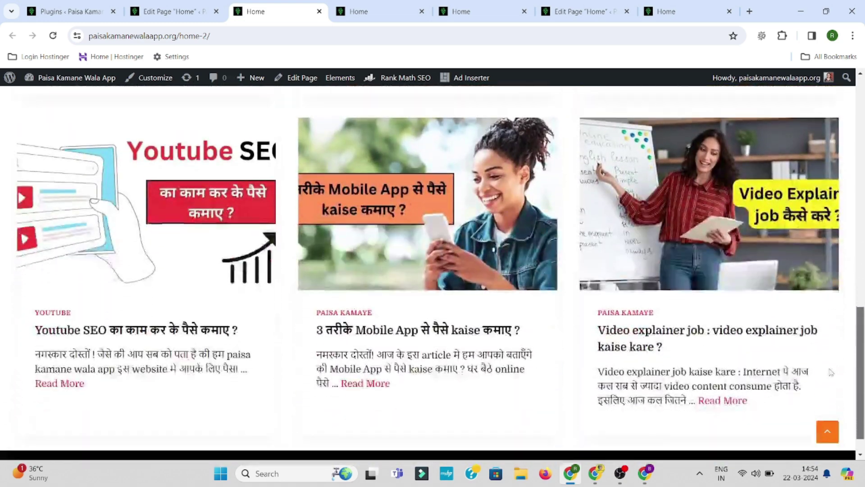
pyautogui.scroll(16, 825, 397)
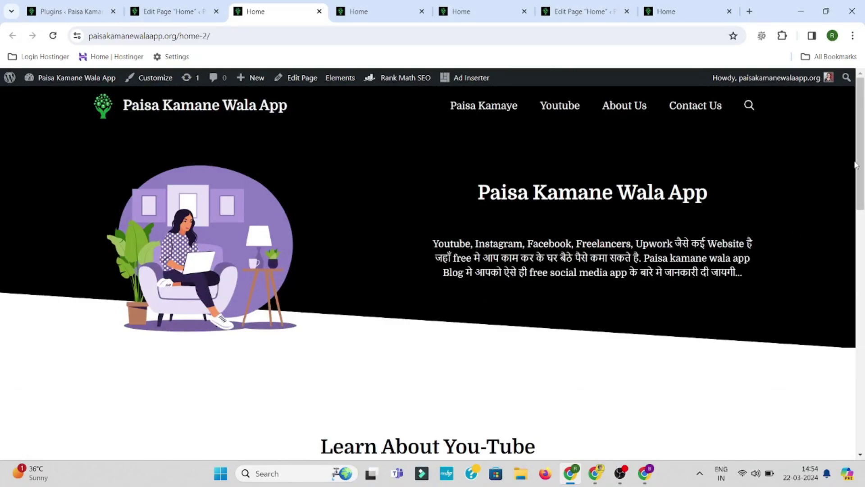
# Step: Review the category labels, titles and excerpts of all six post cards on the live page down to the footer
pyautogui.moveTo(856, 165); pyautogui.dragTo(839, 419)
pyautogui.click(838, 420)
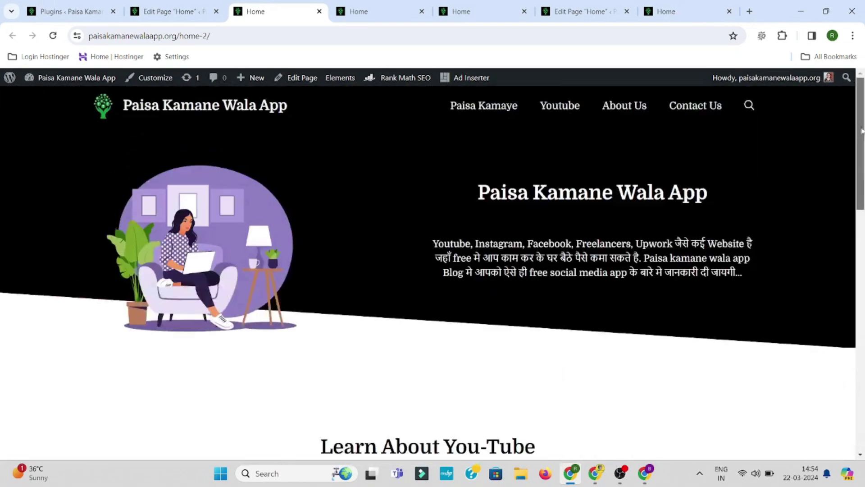
pyautogui.scroll(-10, 398, 296)
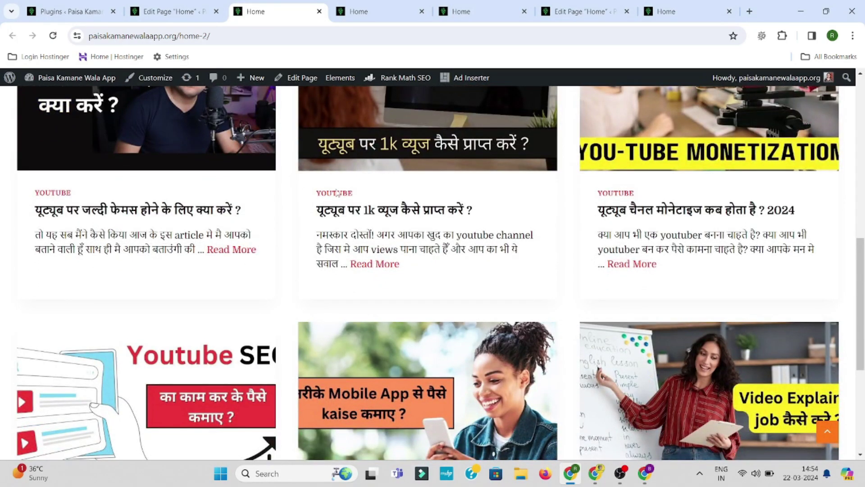
pyautogui.scroll(-1, 337, 192)
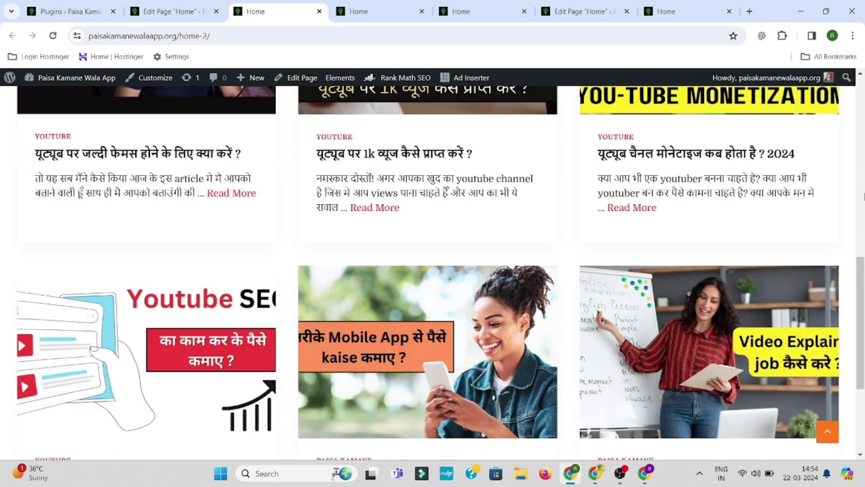
pyautogui.scroll(-4, 451, 314)
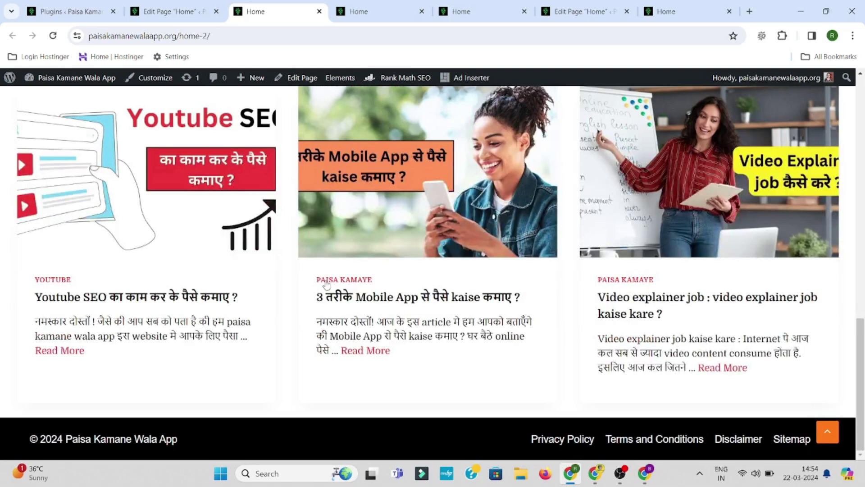
# Step: Return to the page editor and insert a Kadence Count Up block in the empty paragraph below the Posts grid
pyautogui.click(178, 8)
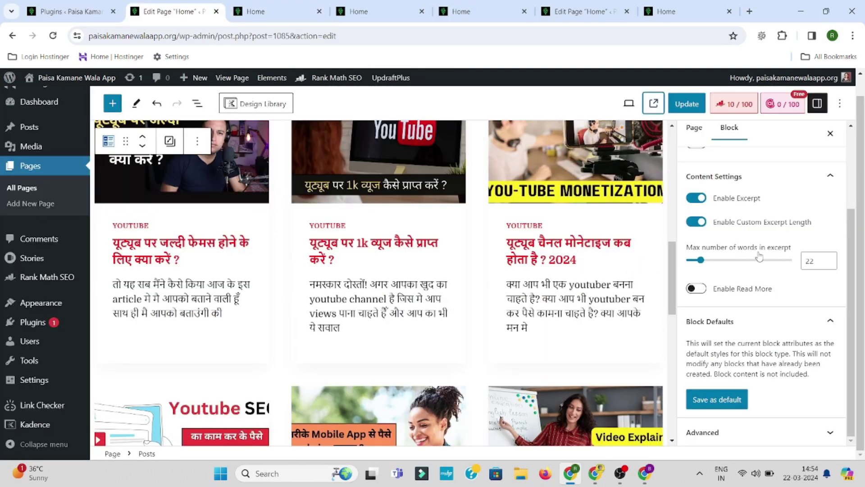
pyautogui.scroll(5, 787, 247)
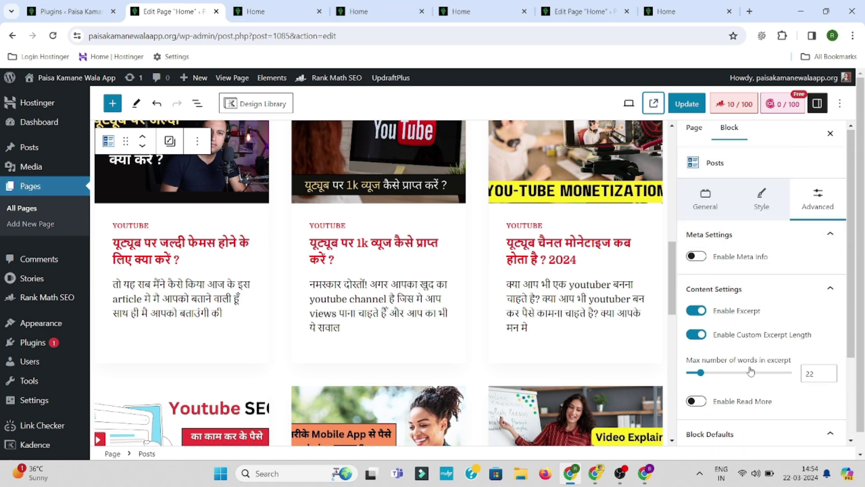
pyautogui.scroll(-1, 751, 371)
pyautogui.scroll(1, 721, 298)
pyautogui.scroll(-1, 612, 381)
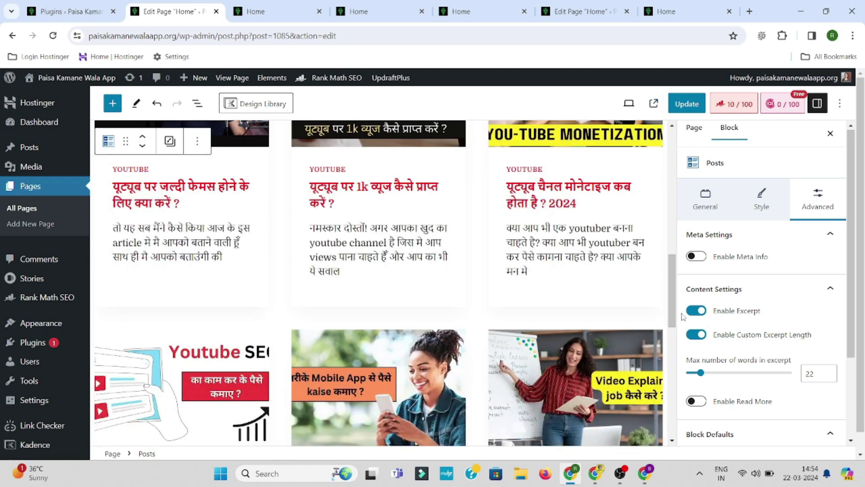
pyautogui.moveTo(672, 317); pyautogui.dragTo(673, 385)
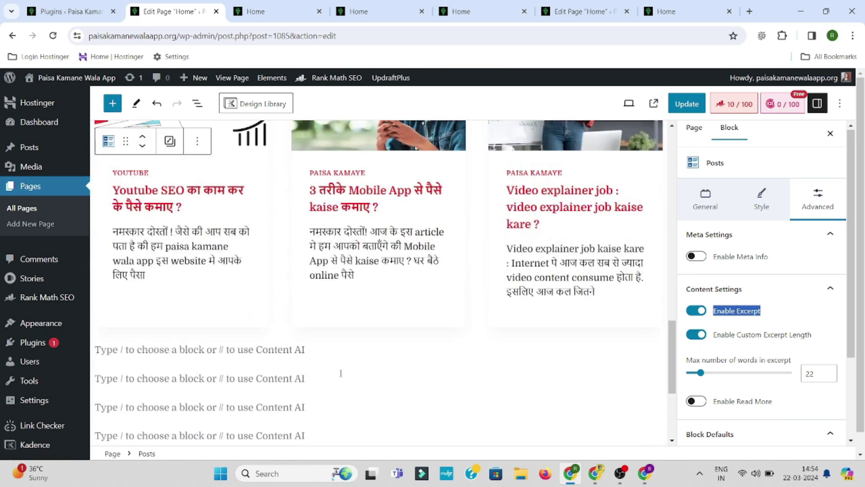
pyautogui.click(323, 351)
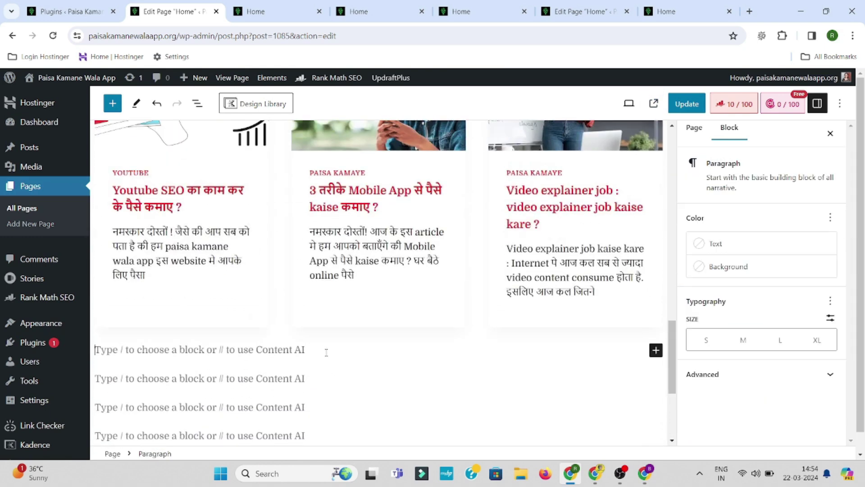
pyautogui.click(656, 350)
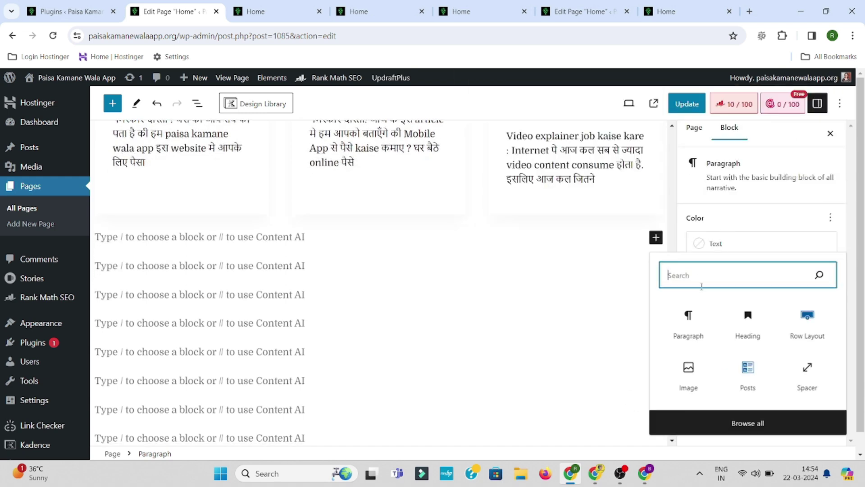
pyautogui.click(737, 426)
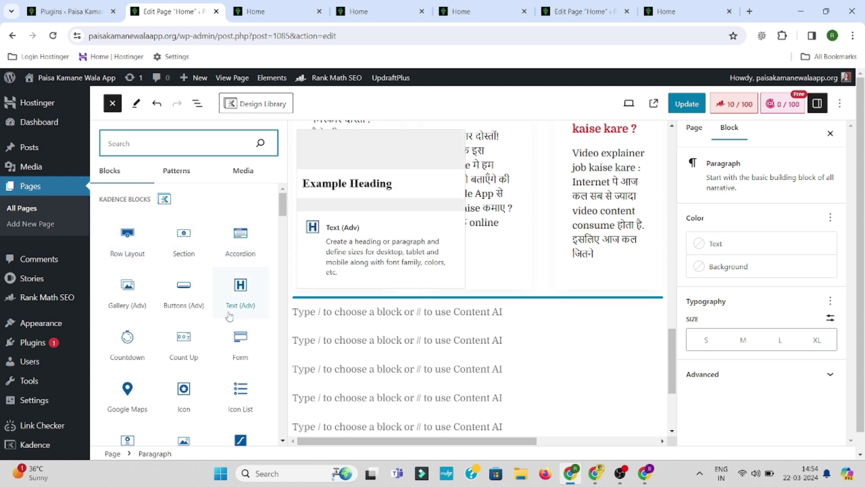
pyautogui.click(191, 361)
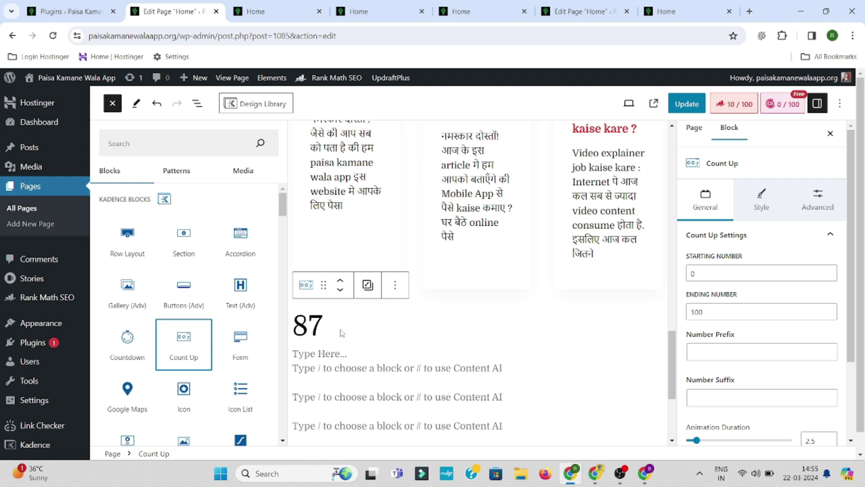
# Step: Delete the Count Up block below the Posts grid
pyautogui.click(396, 291)
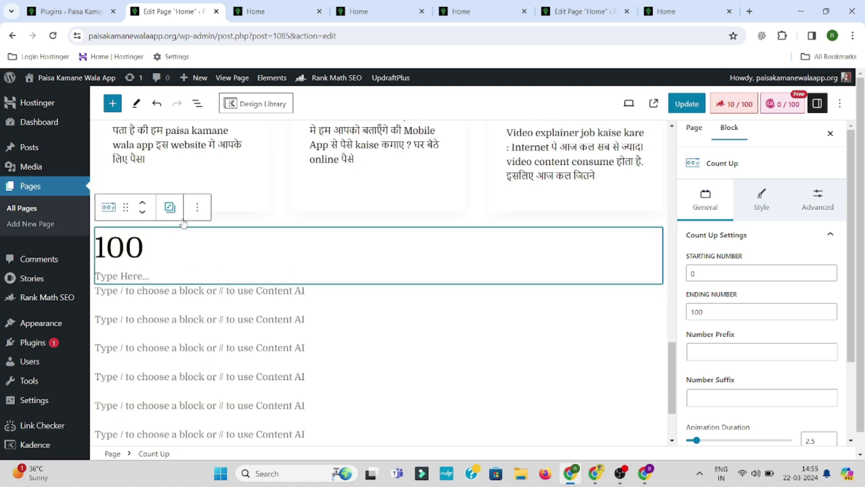
pyautogui.click(197, 207)
pyautogui.scroll(-1, 252, 446)
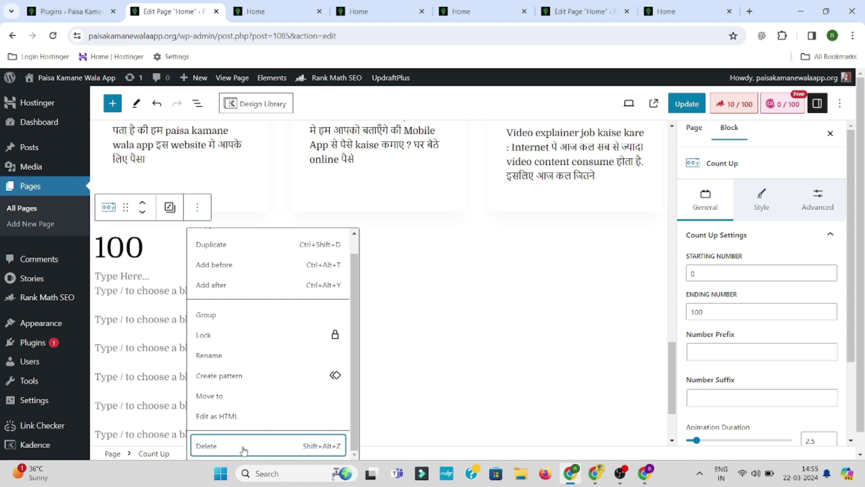
pyautogui.click(243, 446)
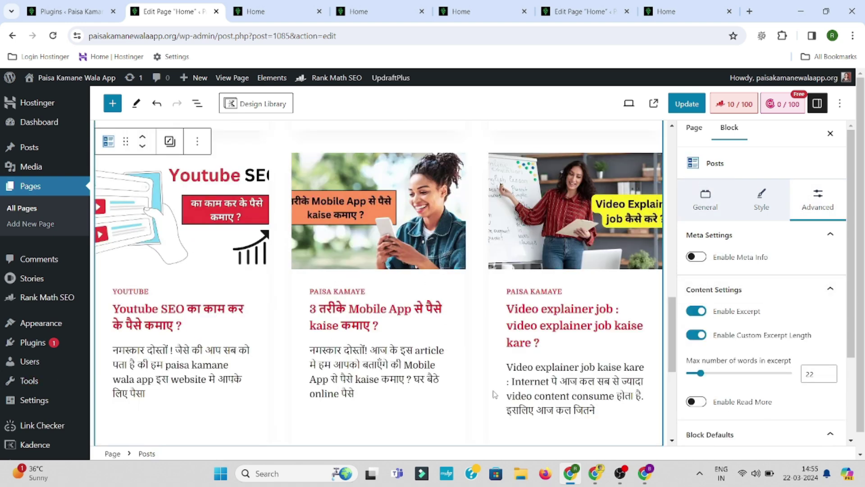
# Step: Insert a Kadence Google Maps block in the first empty paragraph below the Posts grid and select it
pyautogui.moveTo(671, 334); pyautogui.dragTo(671, 398)
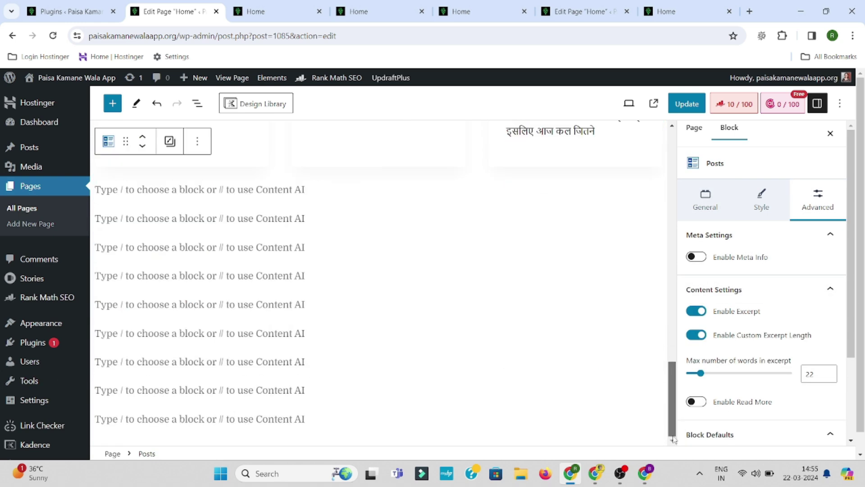
pyautogui.click(288, 190)
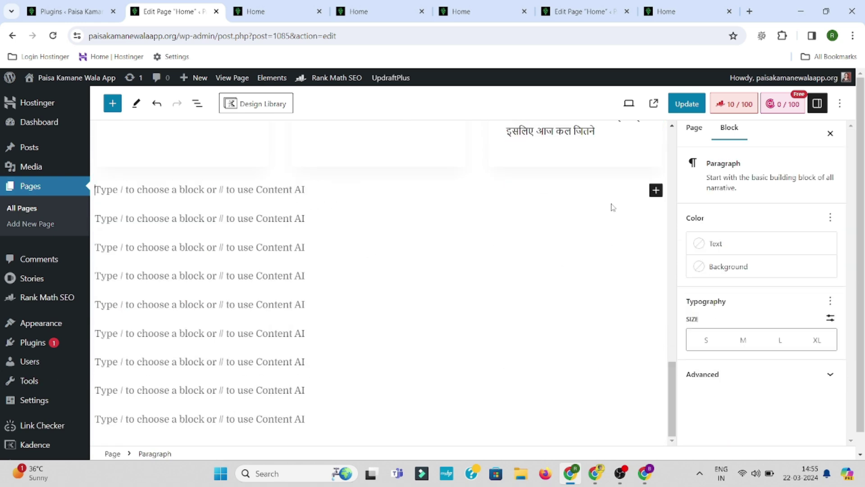
pyautogui.click(656, 190)
pyautogui.click(748, 375)
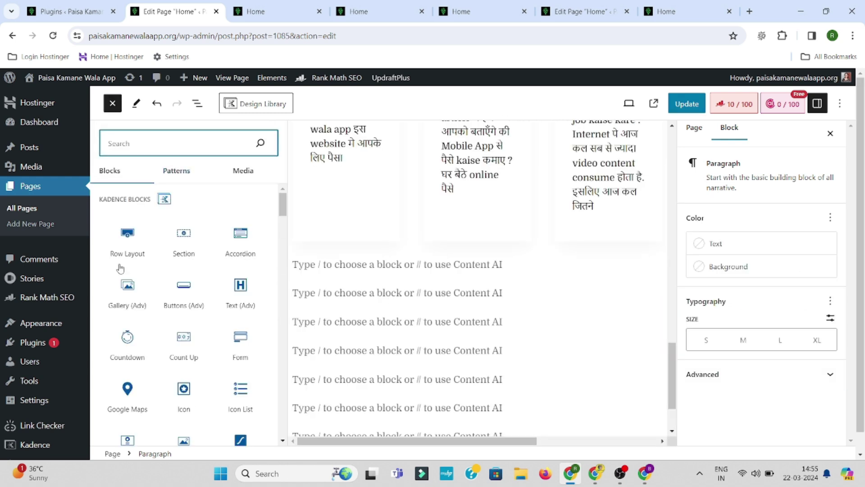
pyautogui.click(137, 407)
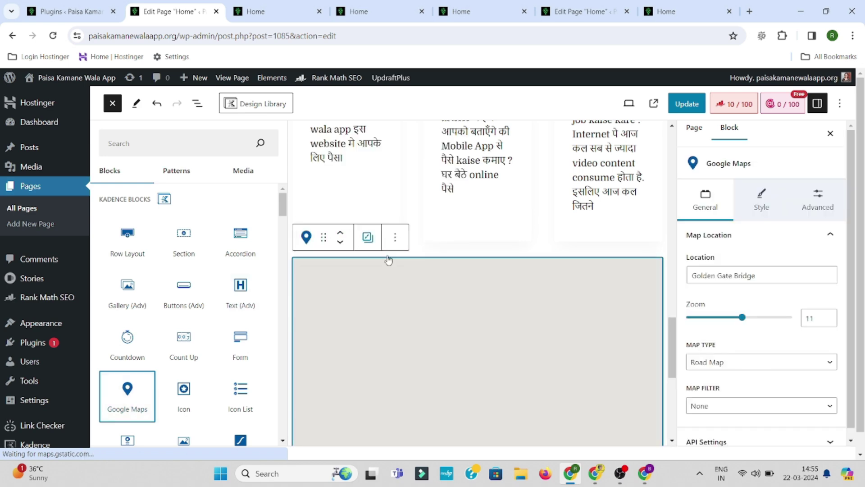
pyautogui.moveTo(423, 279)
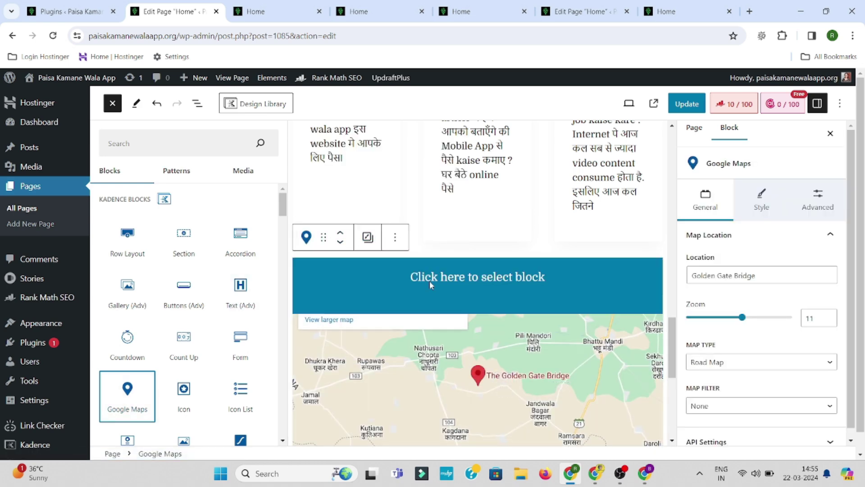
pyautogui.click(478, 282)
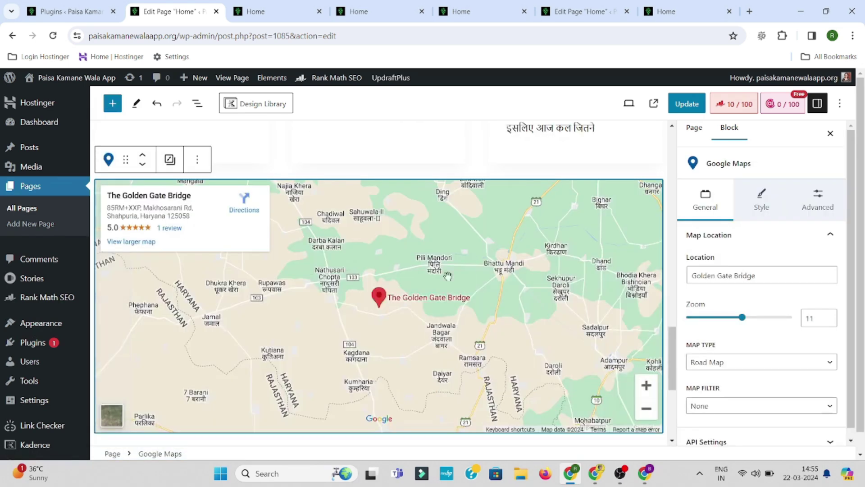
# Step: Update the page and check the map below the posts grid on the live page
pyautogui.click(686, 105)
pyautogui.moveTo(545, 181)
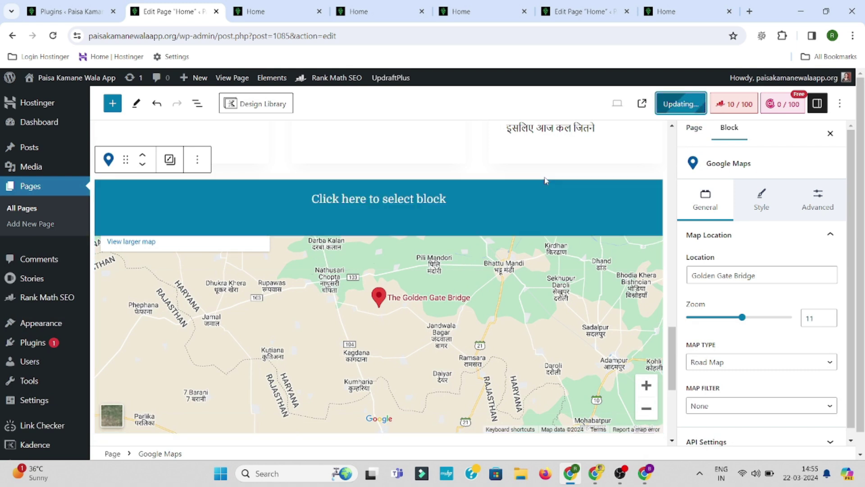
pyautogui.click(641, 105)
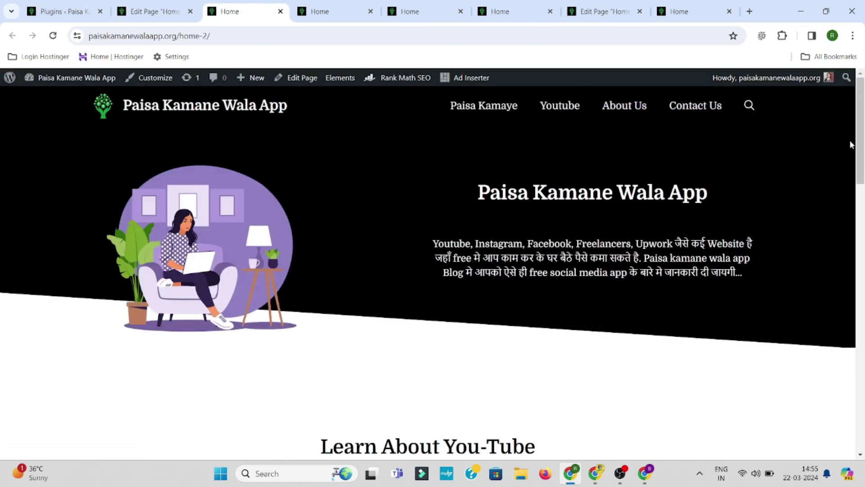
pyautogui.moveTo(862, 111)
pyautogui.mouseDown()
pyautogui.moveTo(861, 380)
pyautogui.moveTo(862, 112)
pyautogui.moveTo(862, 126)
pyautogui.mouseUp()
pyautogui.scroll(-15, 433, 270)
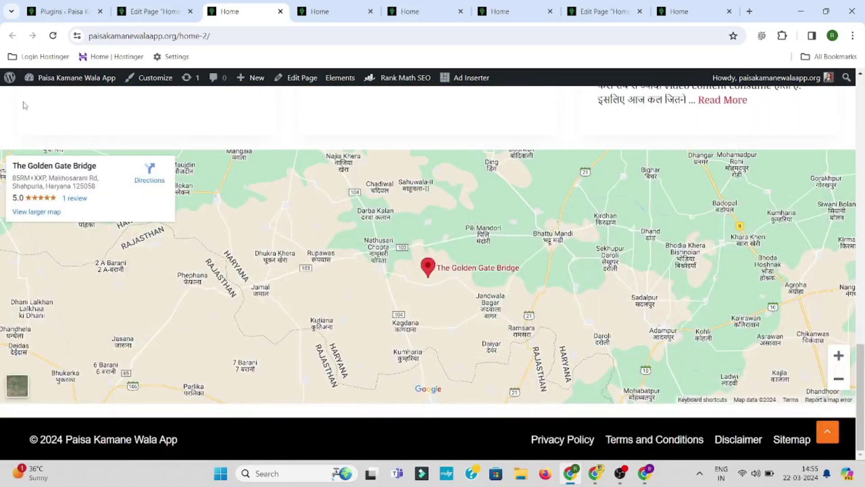
# Step: Return to the page editor and insert a Kadence Testimonials block in the empty paragraph below the map
pyautogui.click(124, 12)
pyautogui.scroll(-2, 378, 252)
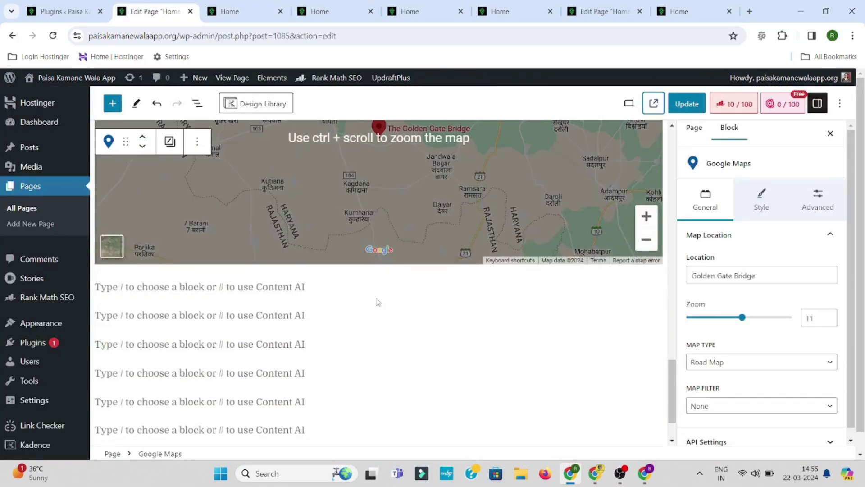
pyautogui.click(302, 291)
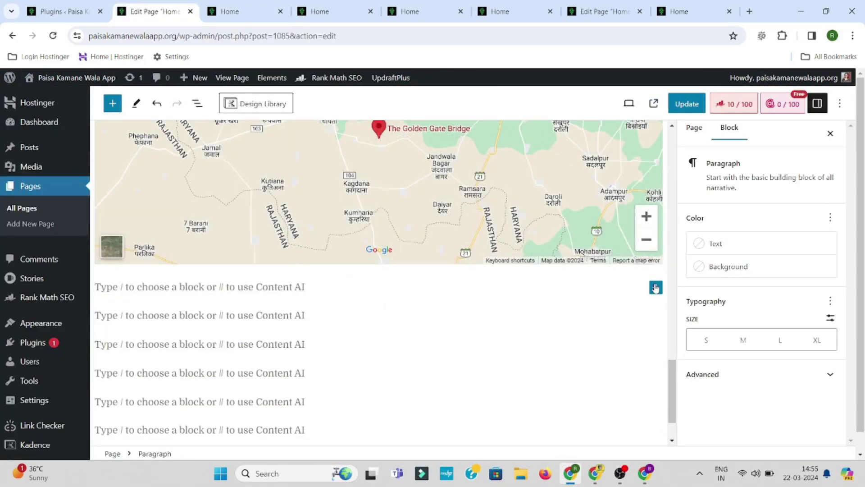
pyautogui.click(655, 287)
pyautogui.scroll(-1, 612, 418)
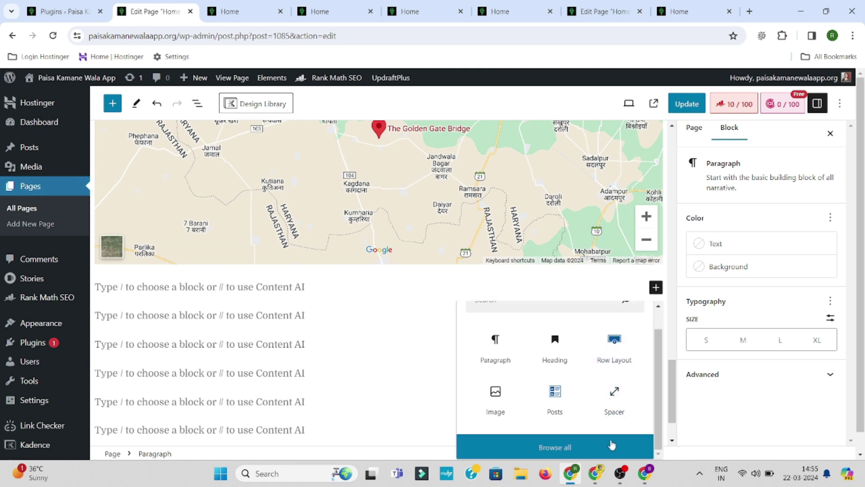
pyautogui.click(610, 442)
pyautogui.scroll(-2, 223, 324)
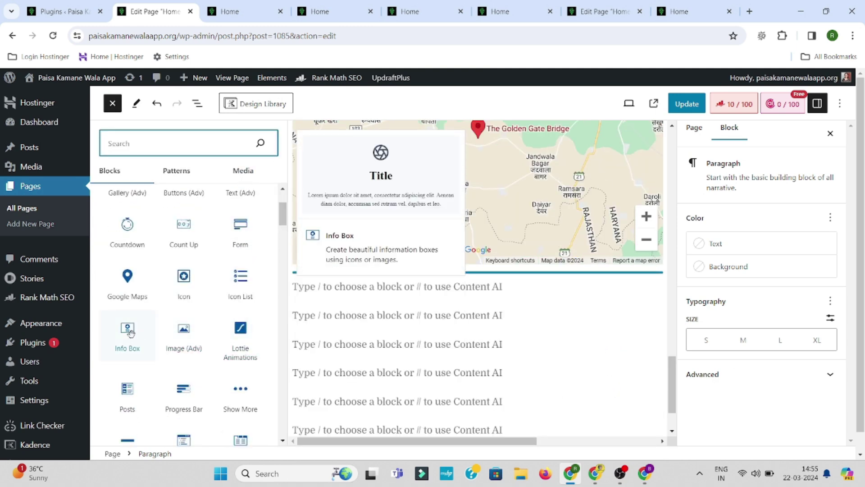
pyautogui.scroll(-2, 185, 297)
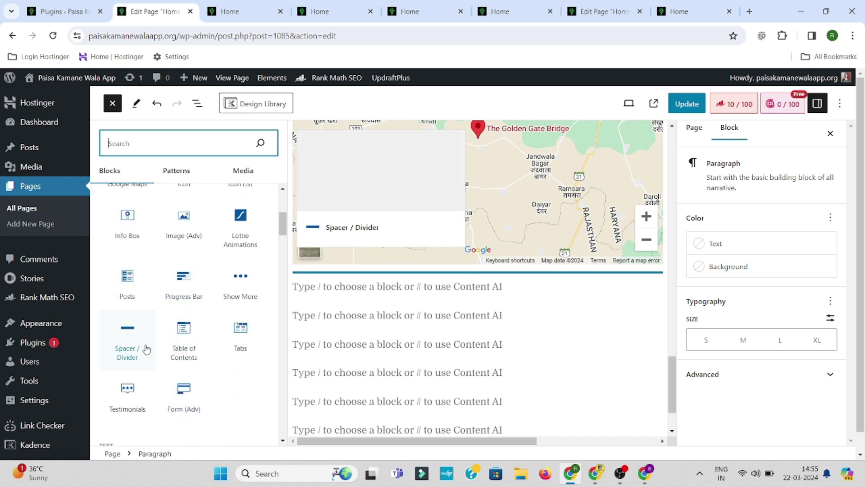
pyautogui.click(133, 395)
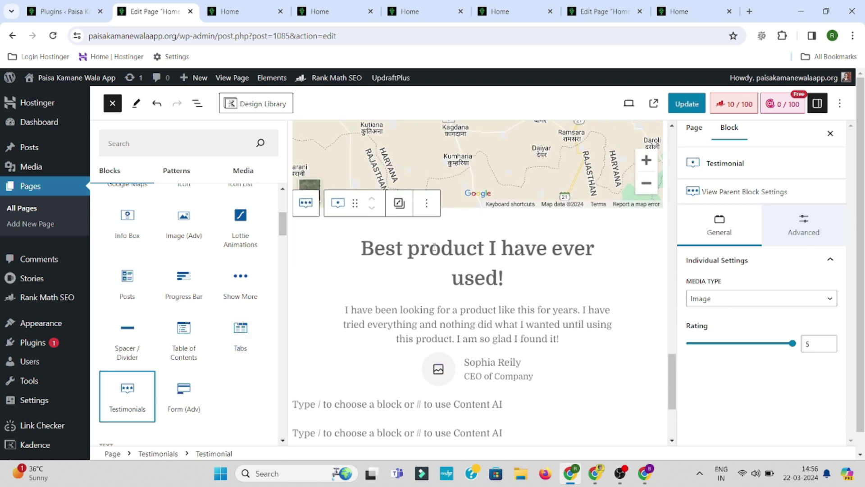
# Step: Delete the testimonial below the map and place the cursor in the empty paragraph there
pyautogui.click(455, 313)
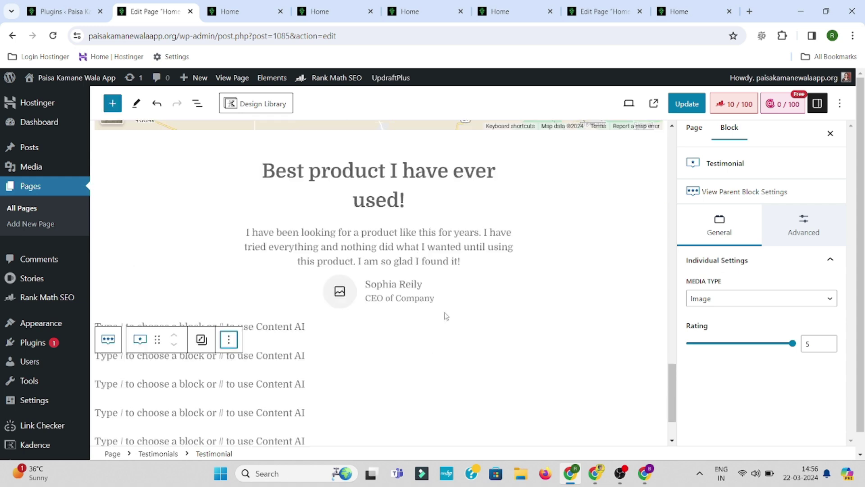
pyautogui.click(368, 229)
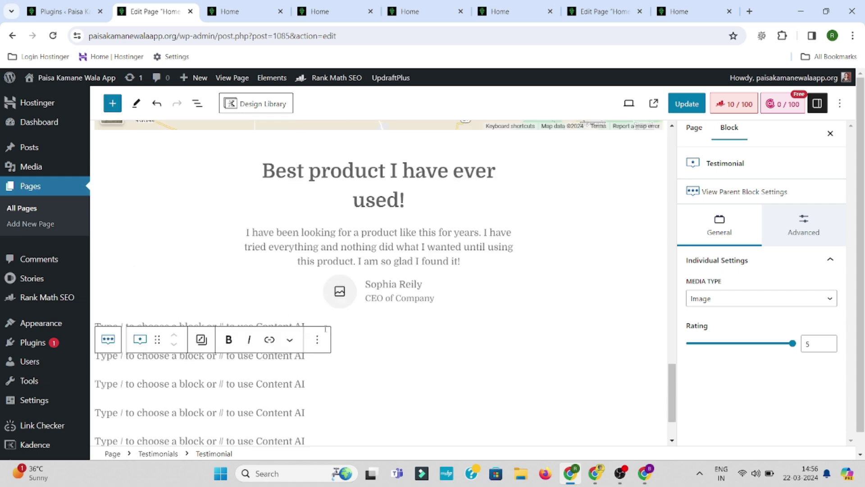
pyautogui.scroll(2, 500, 250)
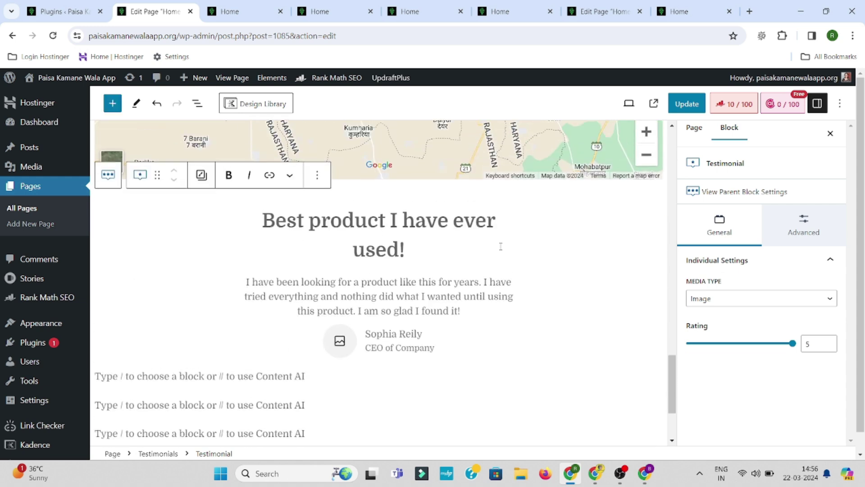
pyautogui.click(317, 181)
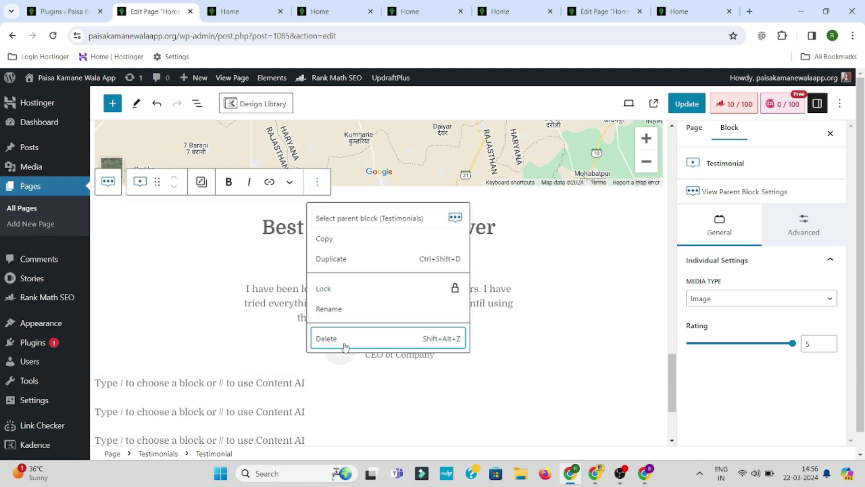
pyautogui.click(331, 339)
pyautogui.click(318, 401)
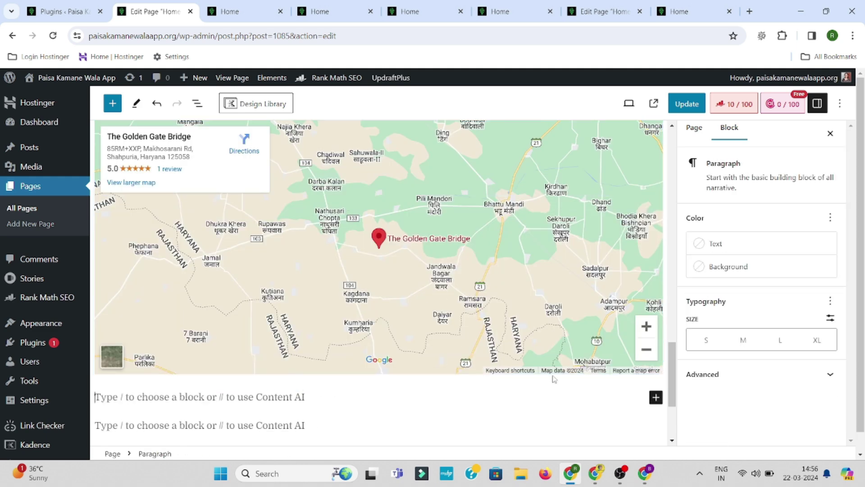
# Step: Insert a Kadence Progress Bar block in the empty paragraph directly below the map
pyautogui.click(656, 398)
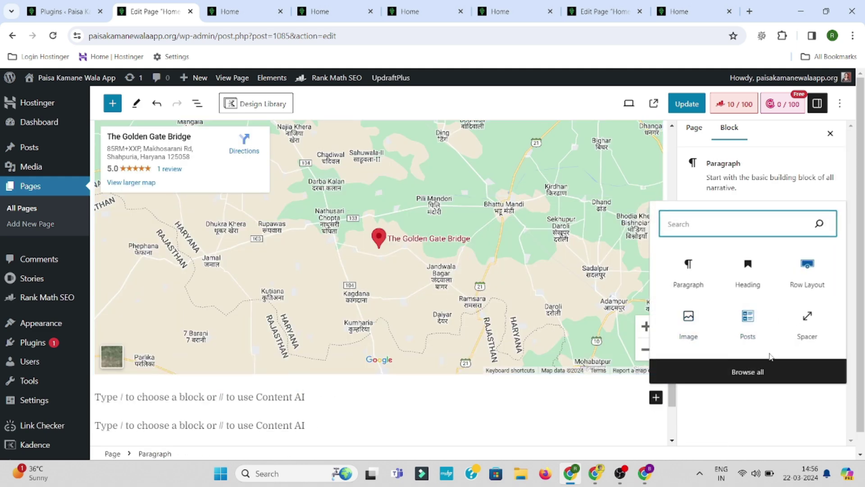
pyautogui.click(769, 376)
pyautogui.moveTo(245, 253)
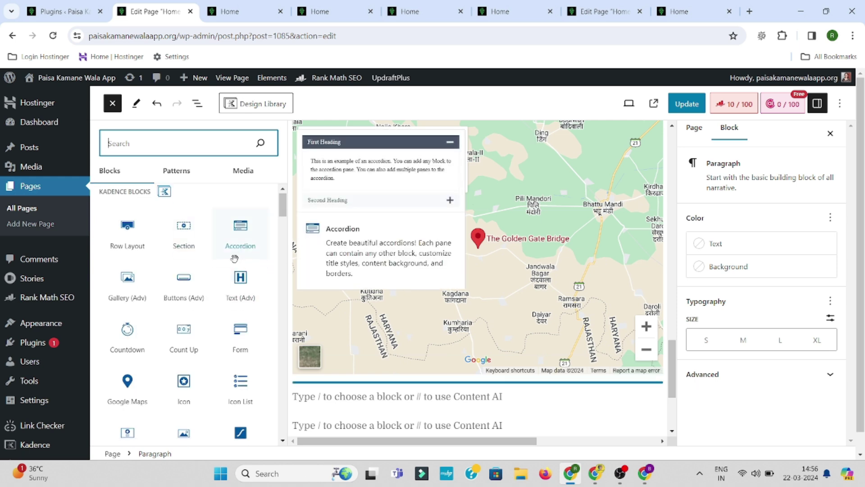
pyautogui.scroll(-3, 234, 258)
pyautogui.scroll(1, 241, 252)
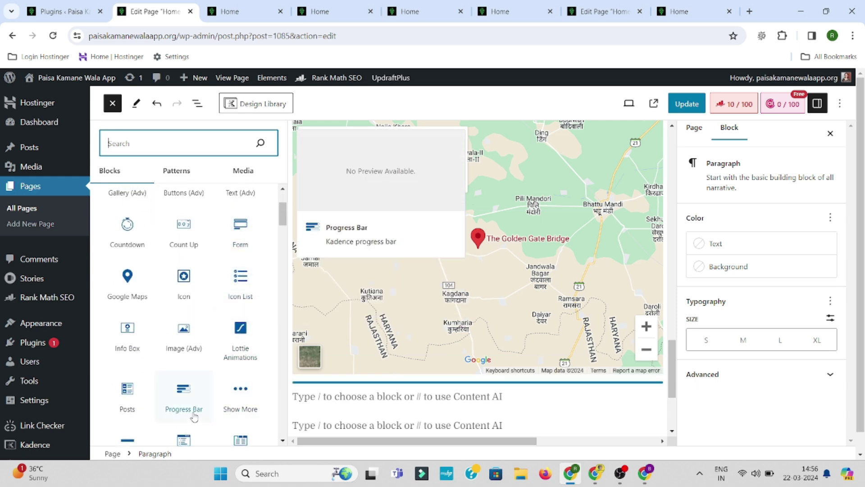
pyautogui.scroll(-2, 194, 417)
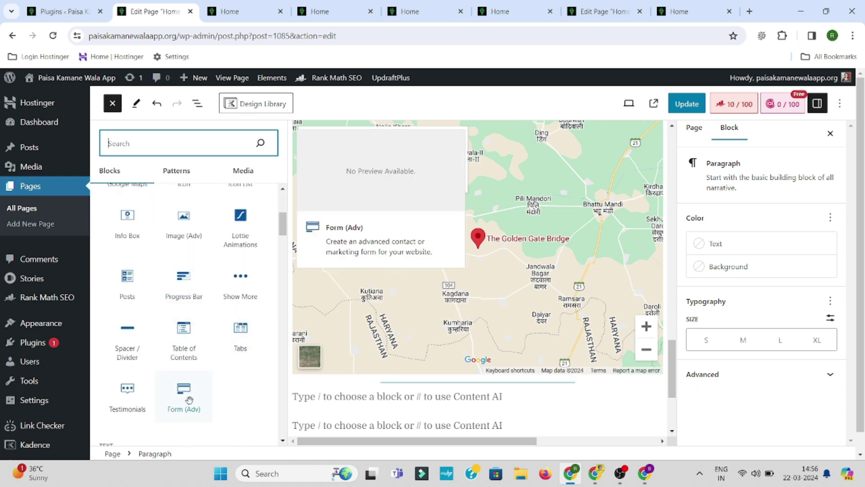
pyautogui.scroll(-4, 141, 373)
pyautogui.scroll(1, 149, 346)
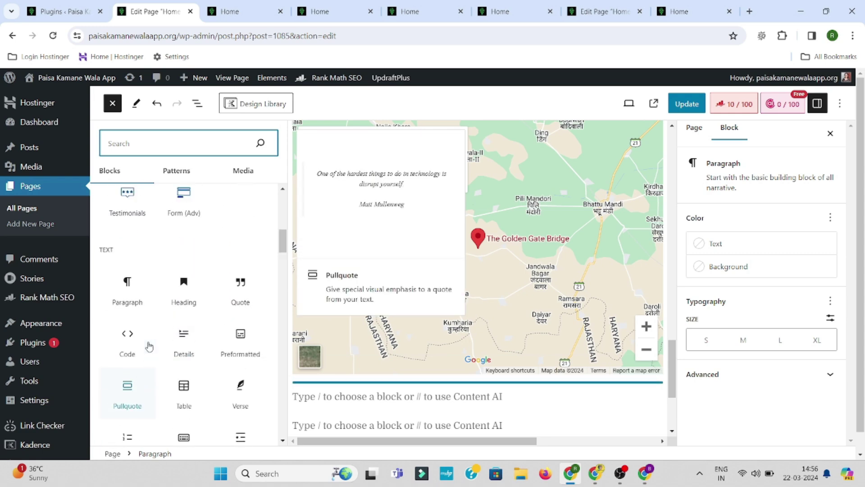
pyautogui.scroll(3, 149, 346)
pyautogui.click(181, 232)
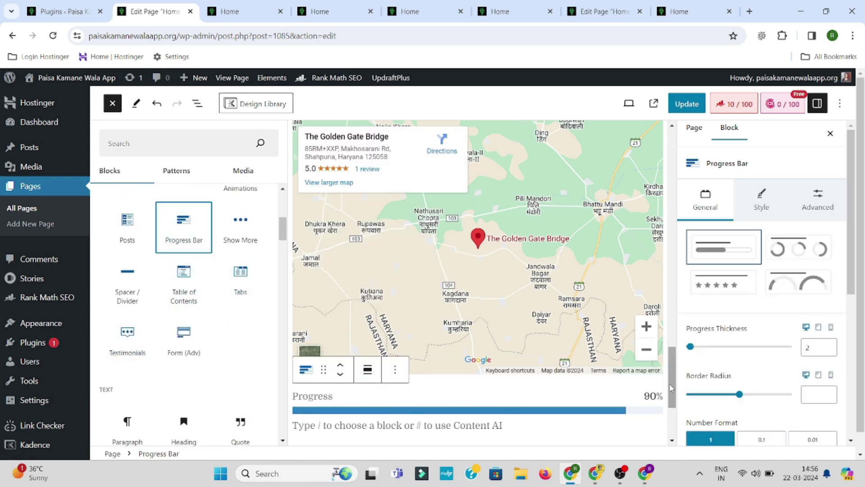
pyautogui.moveTo(672, 389); pyautogui.dragTo(669, 404)
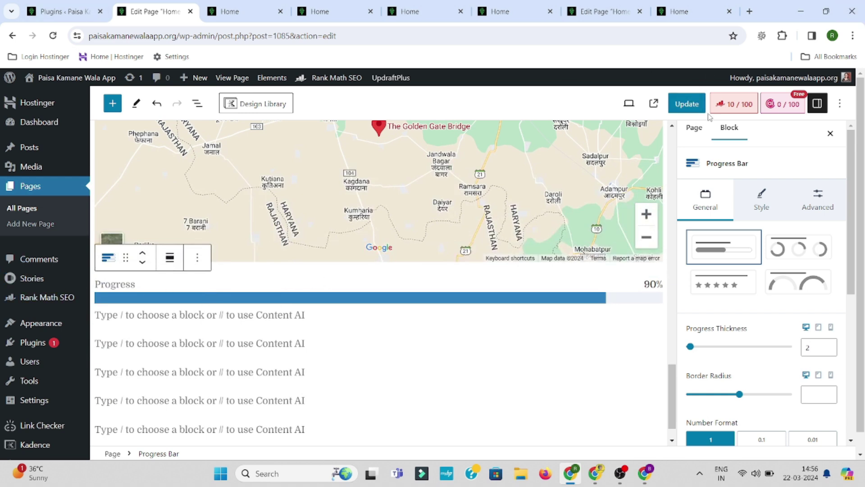
# Step: Update the page and check the progress bar below the map on the live page
pyautogui.click(674, 108)
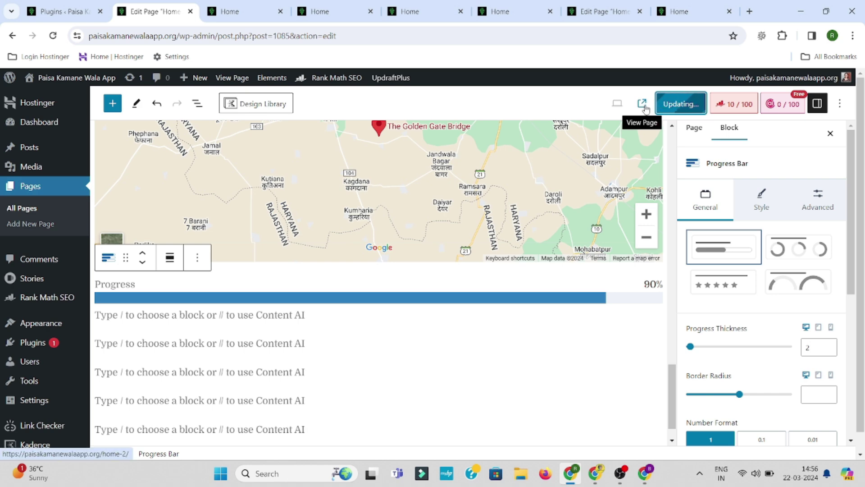
pyautogui.click(643, 104)
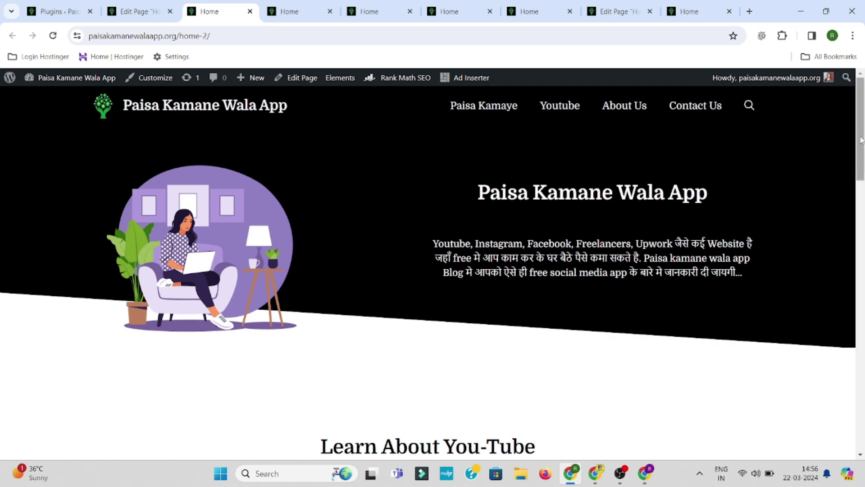
pyautogui.moveTo(861, 140); pyautogui.dragTo(862, 205)
pyautogui.scroll(-10, 433, 270)
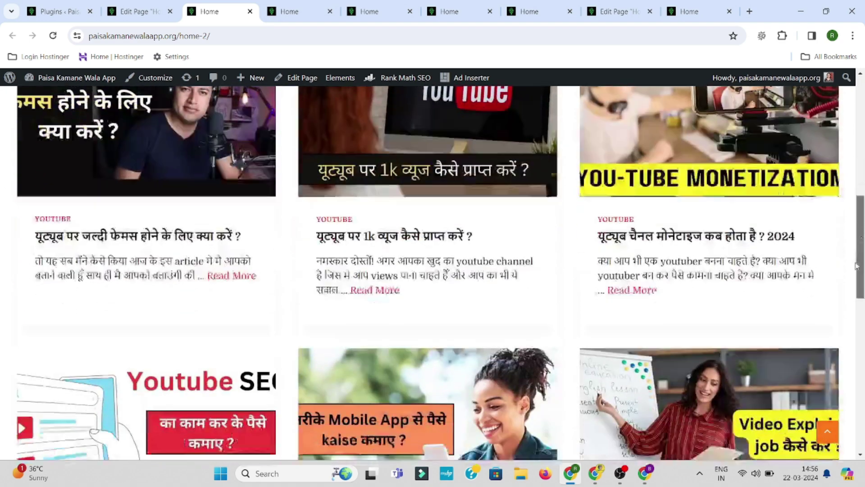
pyautogui.scroll(-3, 851, 377)
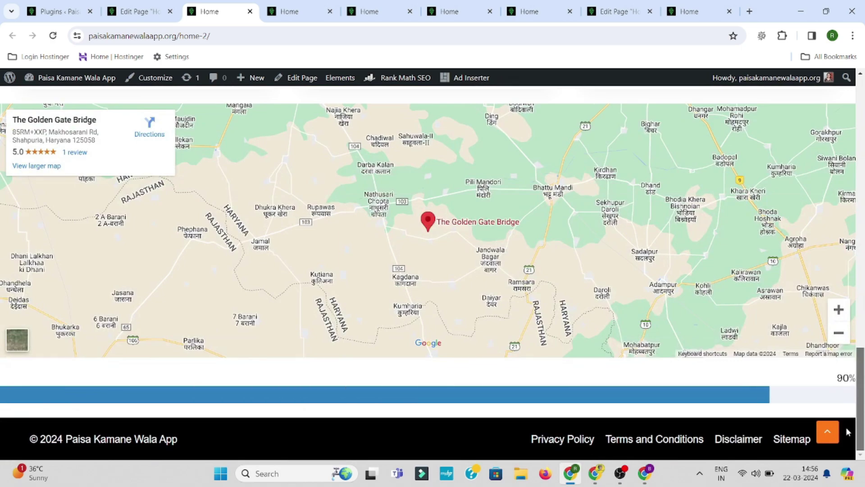
pyautogui.moveTo(860, 398); pyautogui.dragTo(863, 112)
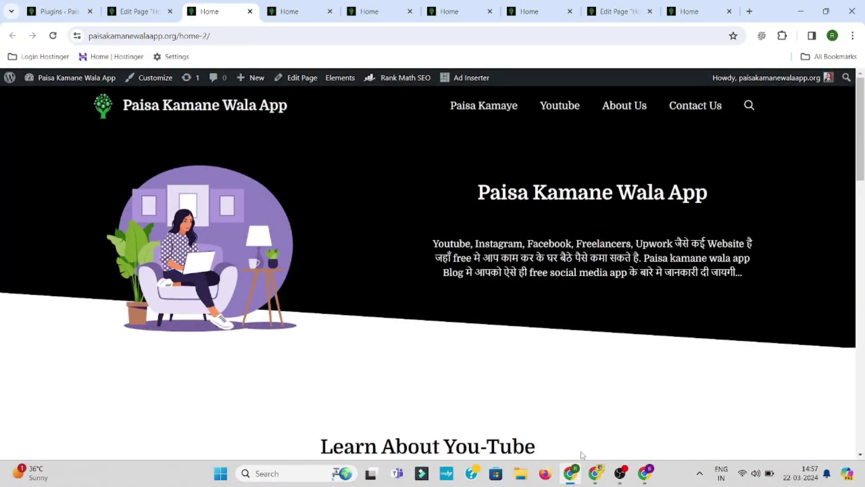
# Step: Switch to the YouTube browser window, look through the channel's videos, and return to the live Home page
pyautogui.click(601, 482)
pyautogui.scroll(7, 410, 220)
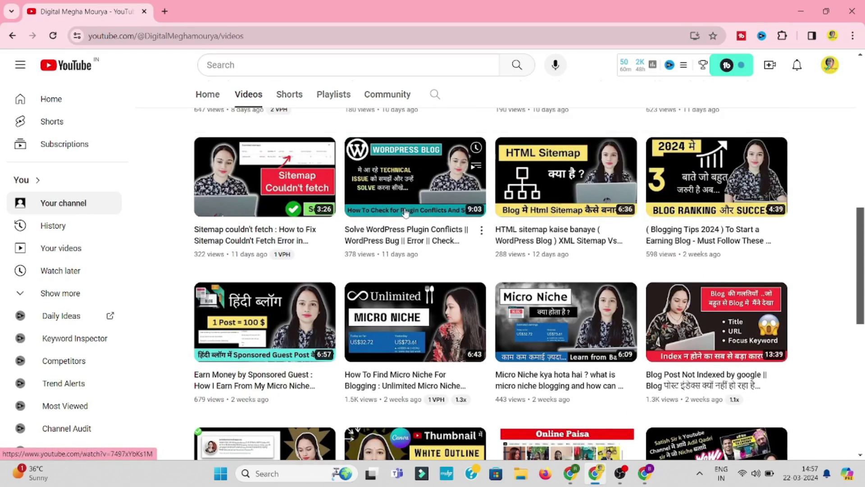
pyautogui.scroll(8, 410, 221)
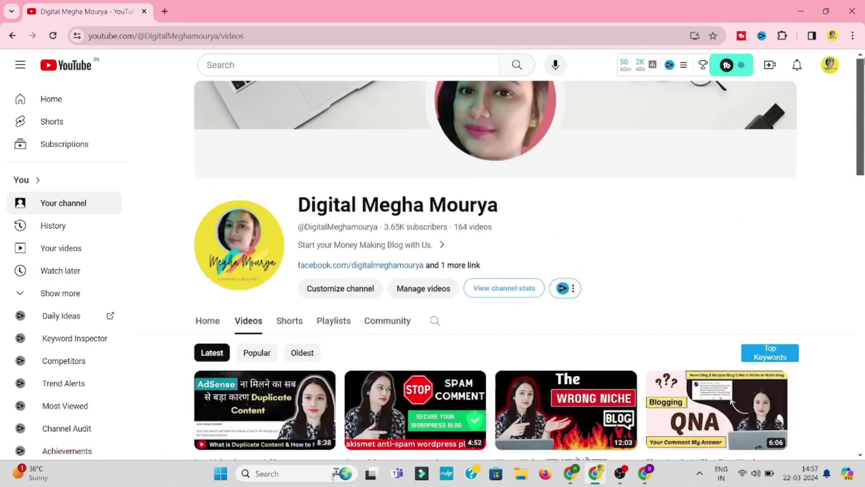
pyautogui.scroll(-5, 388, 220)
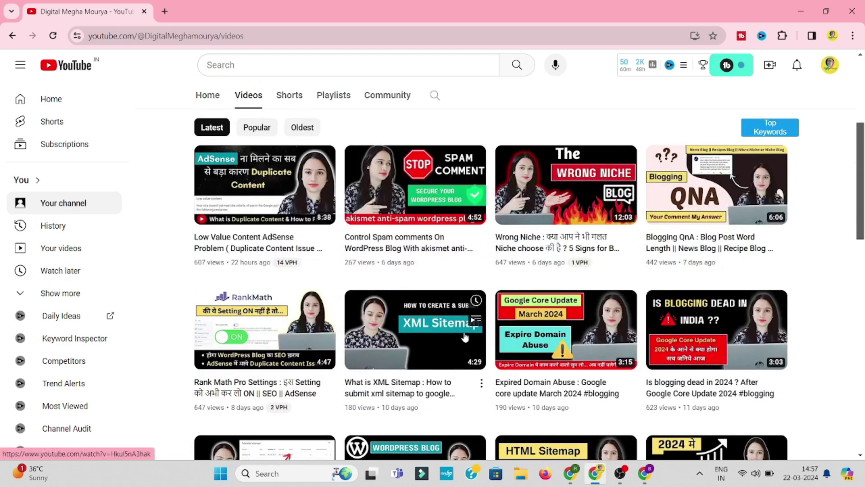
pyautogui.click(570, 475)
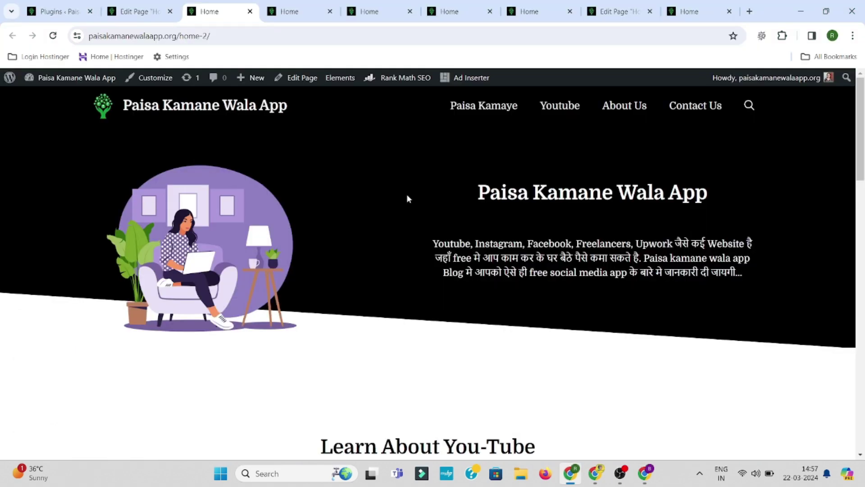